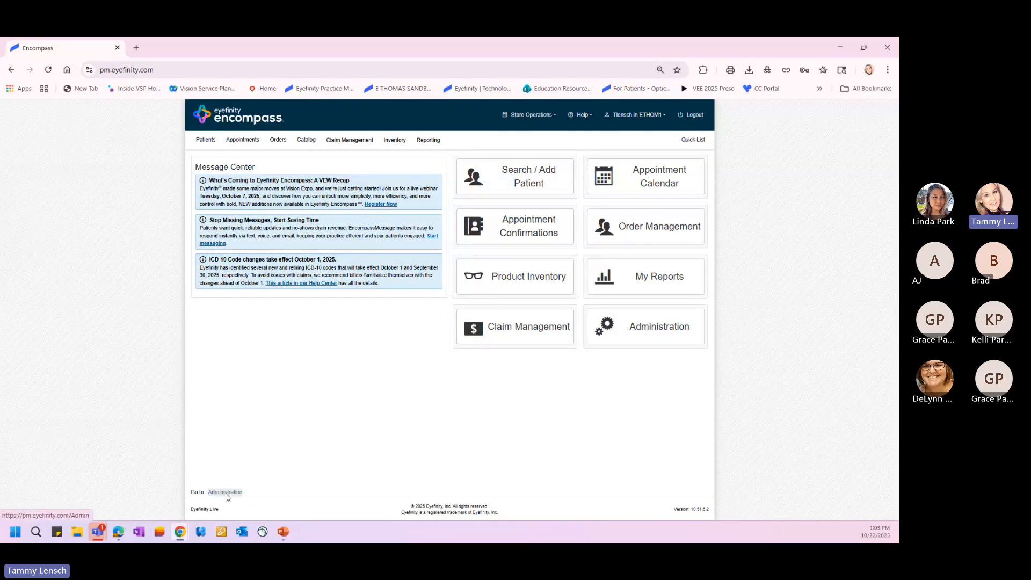
- Open the Recall Types setup for patient engagement in the Administration area
{"action": "left_click", "coordinate": [226, 493]}
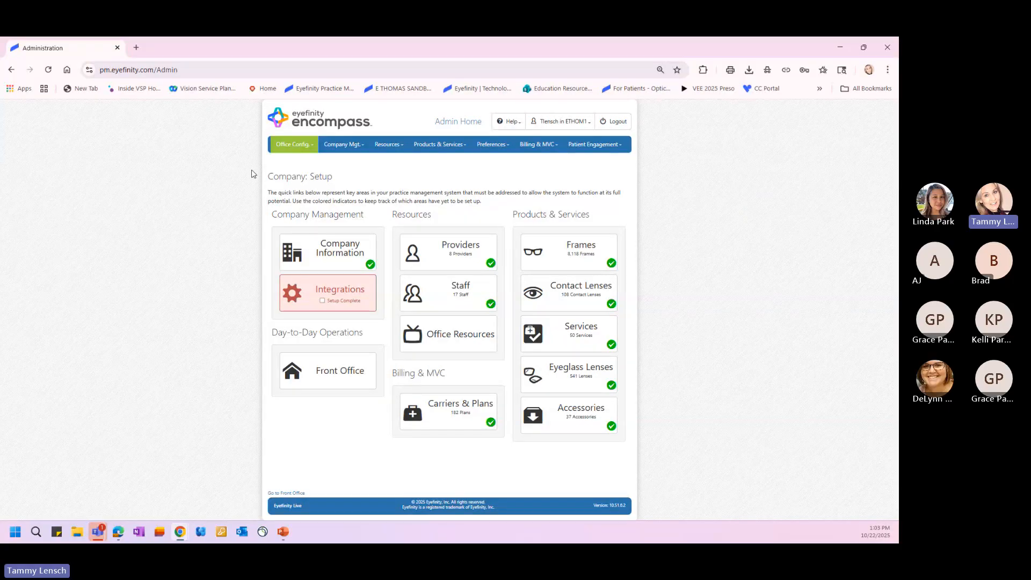
{"action": "mouse_move", "coordinate": [585, 149]}
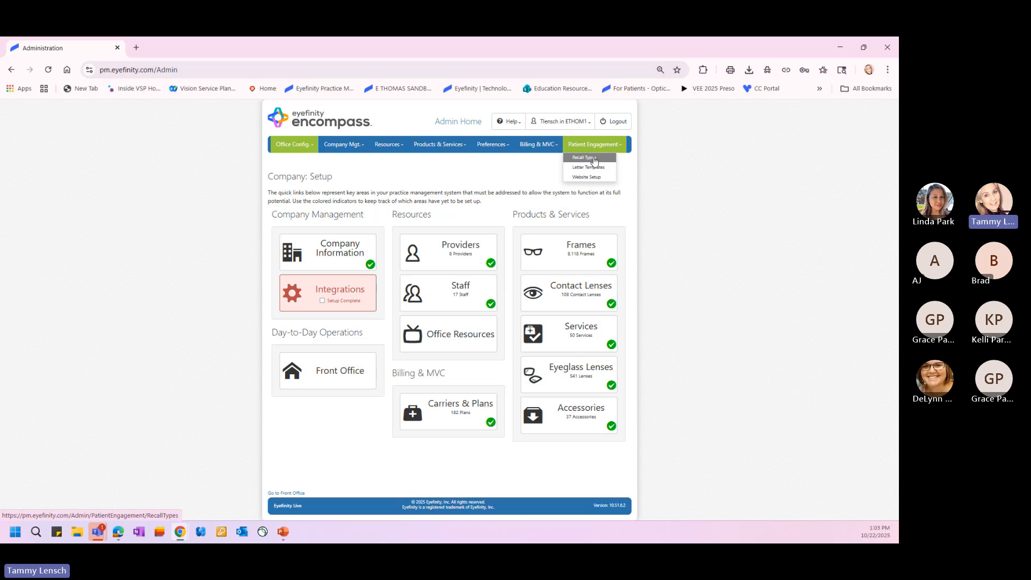
{"action": "left_click", "coordinate": [593, 159]}
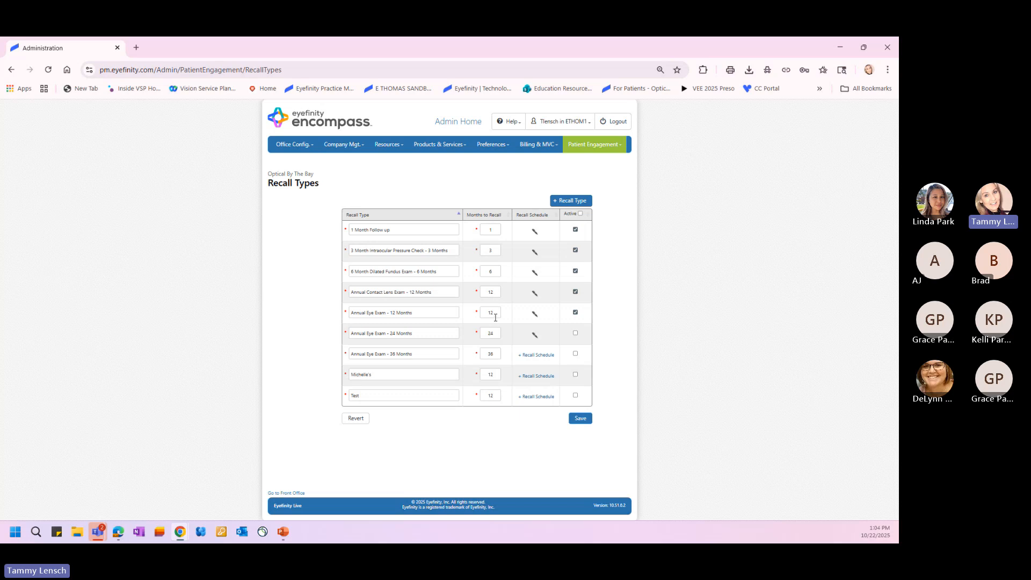
- Review the recall schedule of Annual Eye Exam - 12 Months, including the first entry's period and before/after options, and close it with saving
{"action": "left_click", "coordinate": [535, 313]}
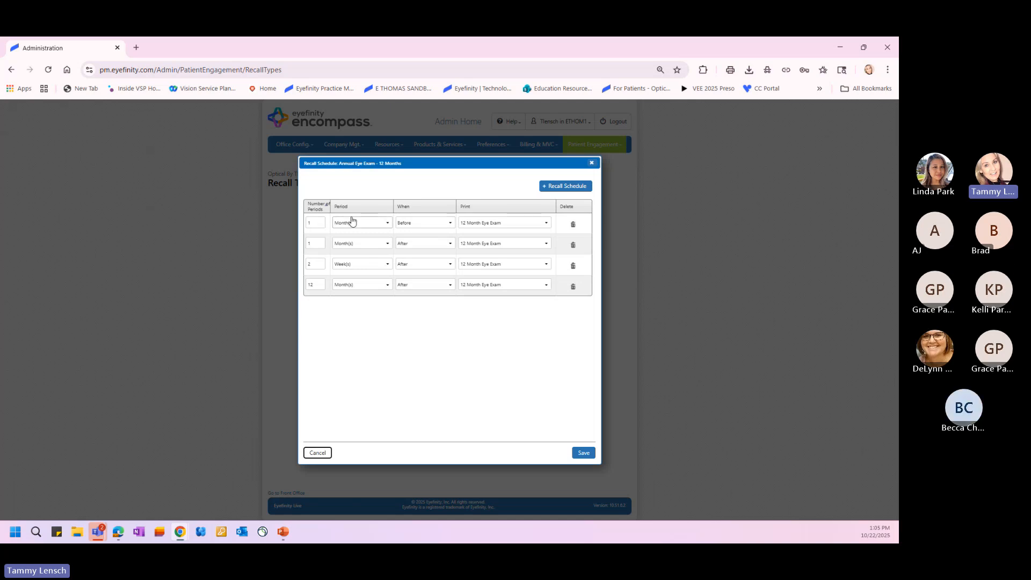
{"action": "left_click", "coordinate": [374, 224]}
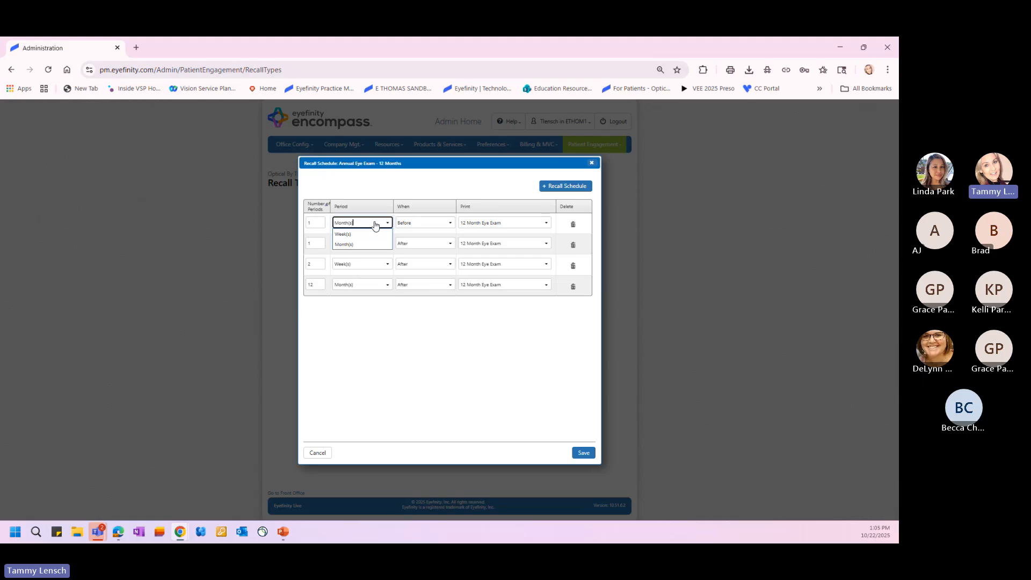
{"action": "left_click", "coordinate": [433, 210]}
{"action": "left_click", "coordinate": [433, 224]}
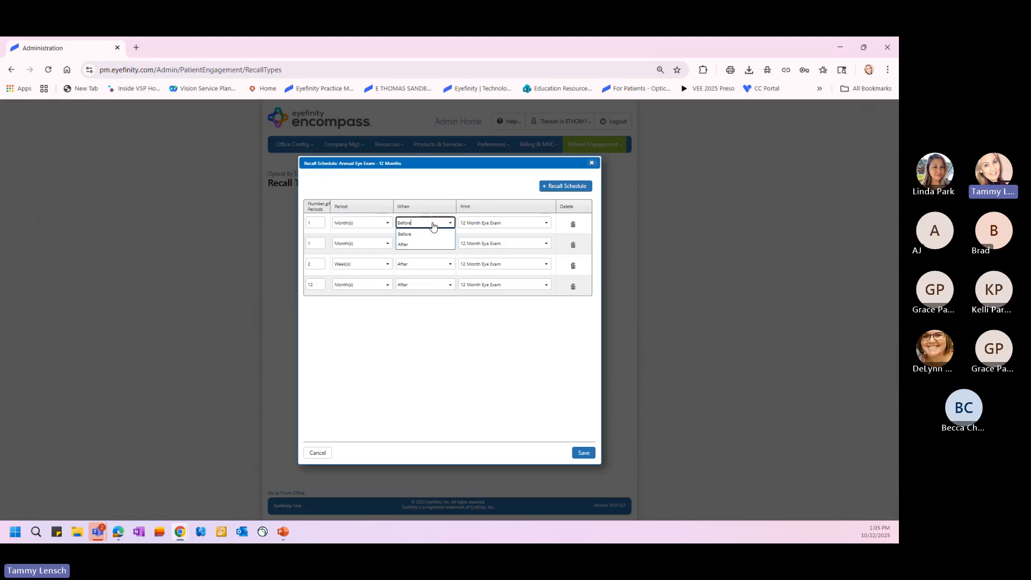
{"action": "left_click", "coordinate": [408, 194]}
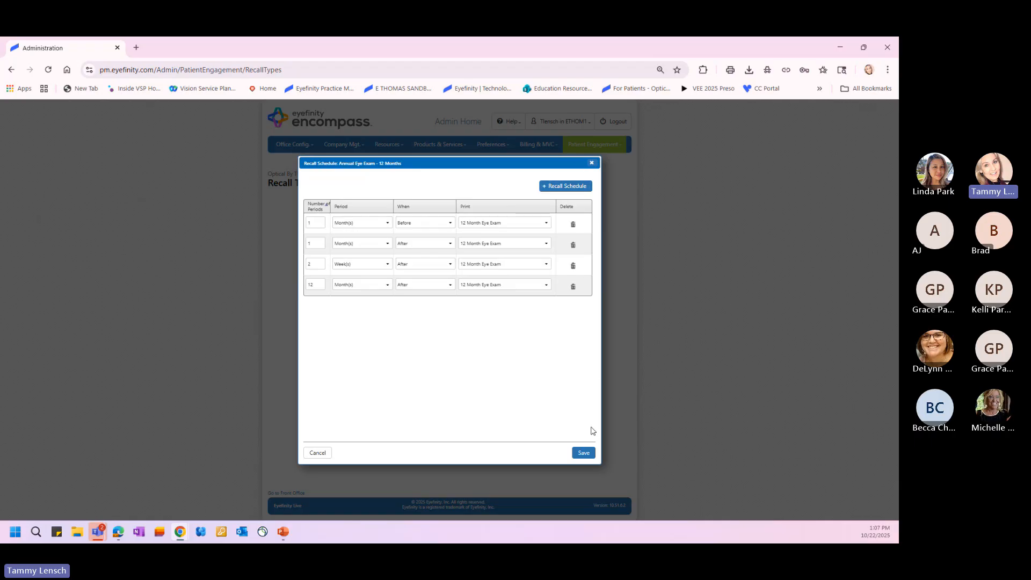
{"action": "left_click", "coordinate": [582, 456]}
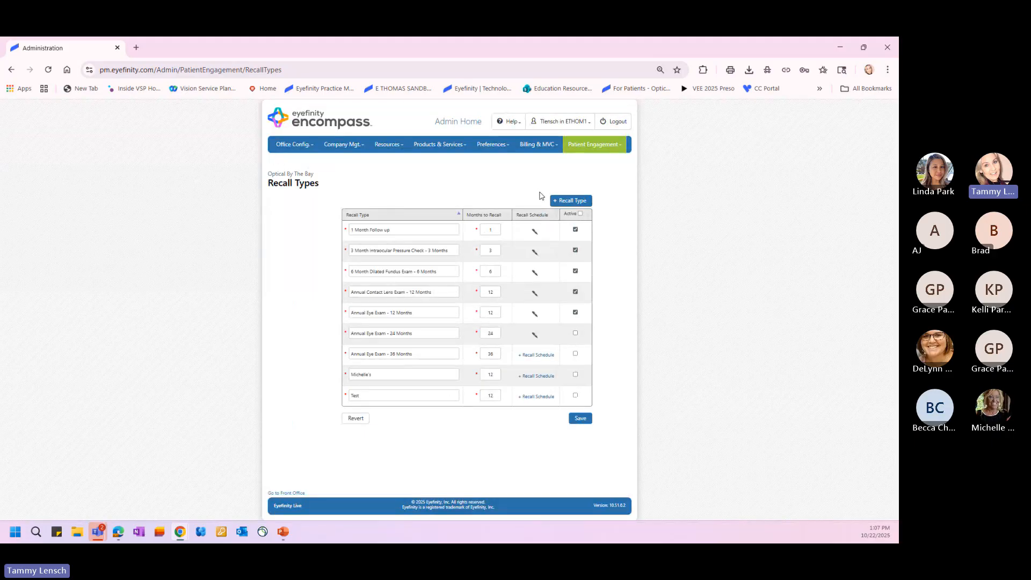
- Add an active recall type named "Webinar Test" with 12 months to recall and save it
{"action": "left_click", "coordinate": [568, 202]}
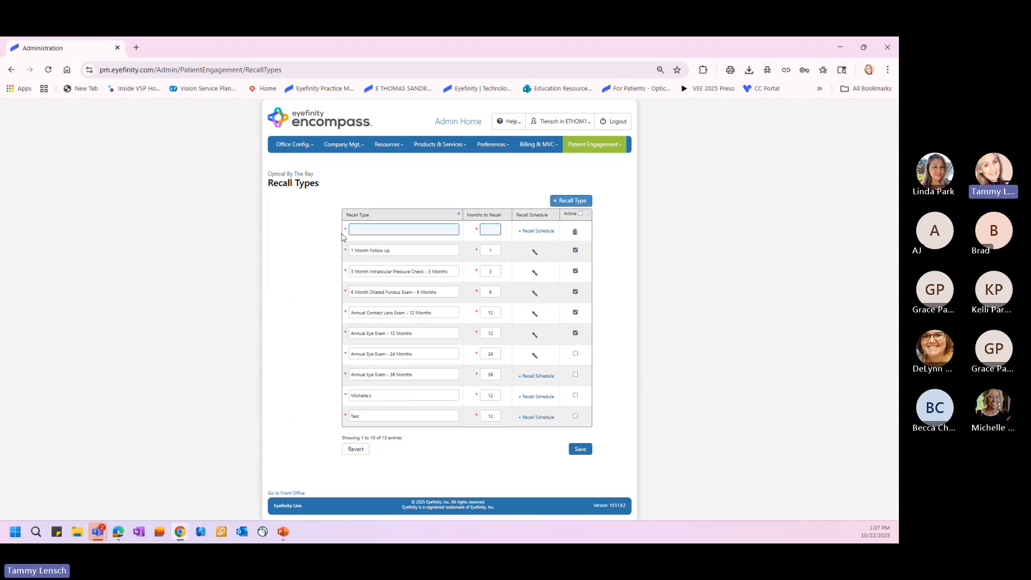
{"action": "left_click", "coordinate": [367, 232]}
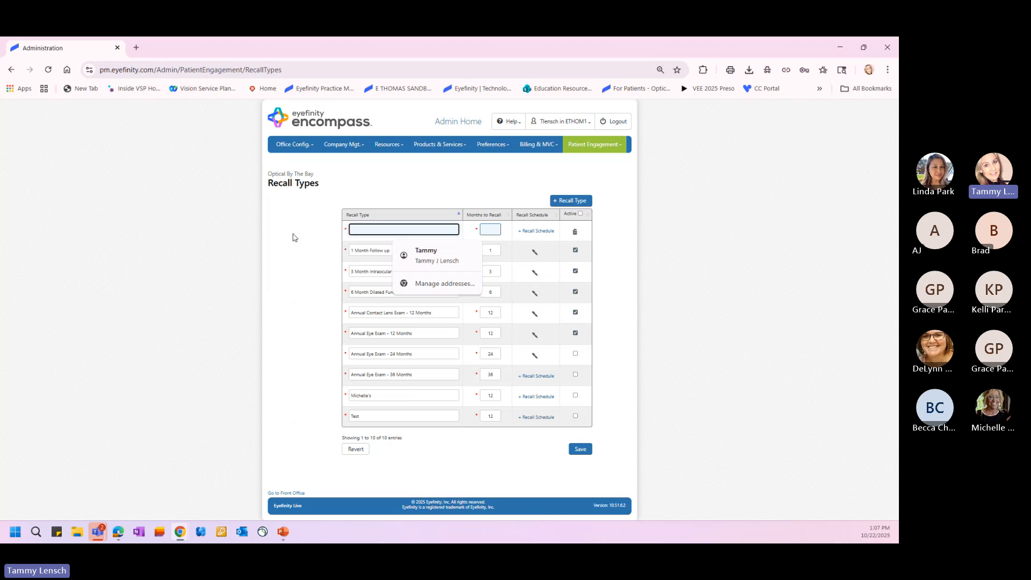
{"action": "type", "text": "Webi"}
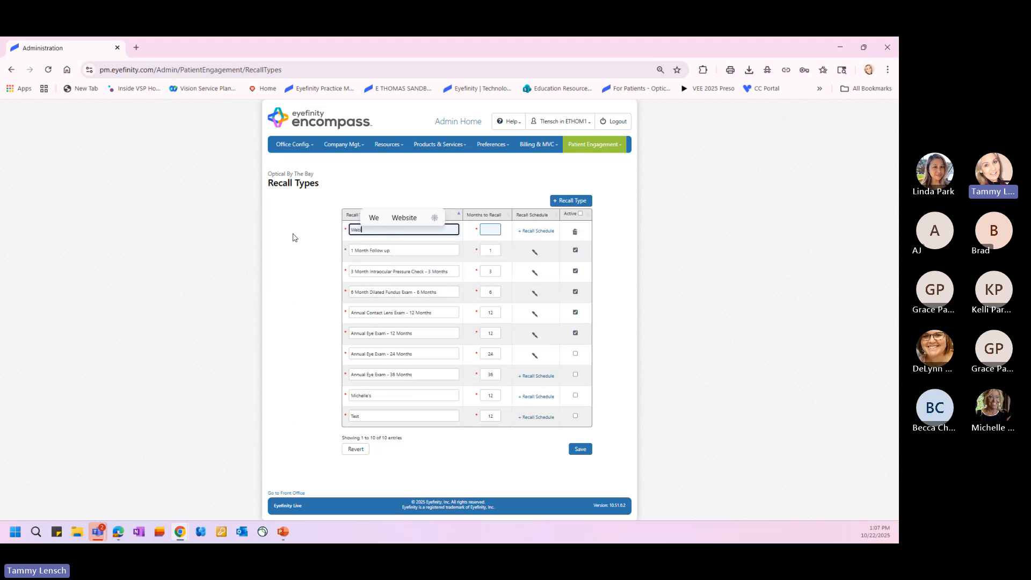
{"action": "type", "text": "nar Test"}
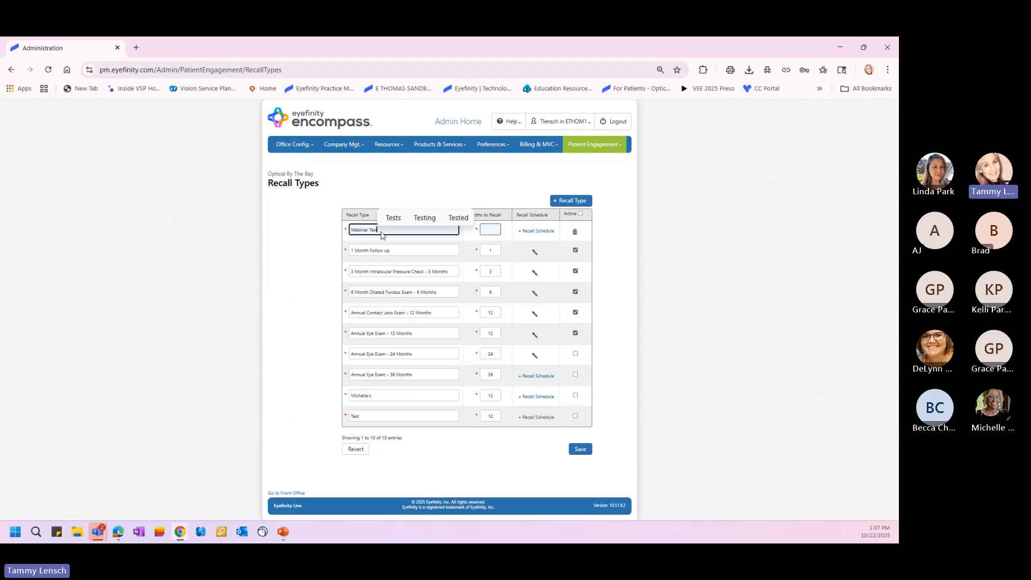
{"action": "left_click", "coordinate": [490, 231]}
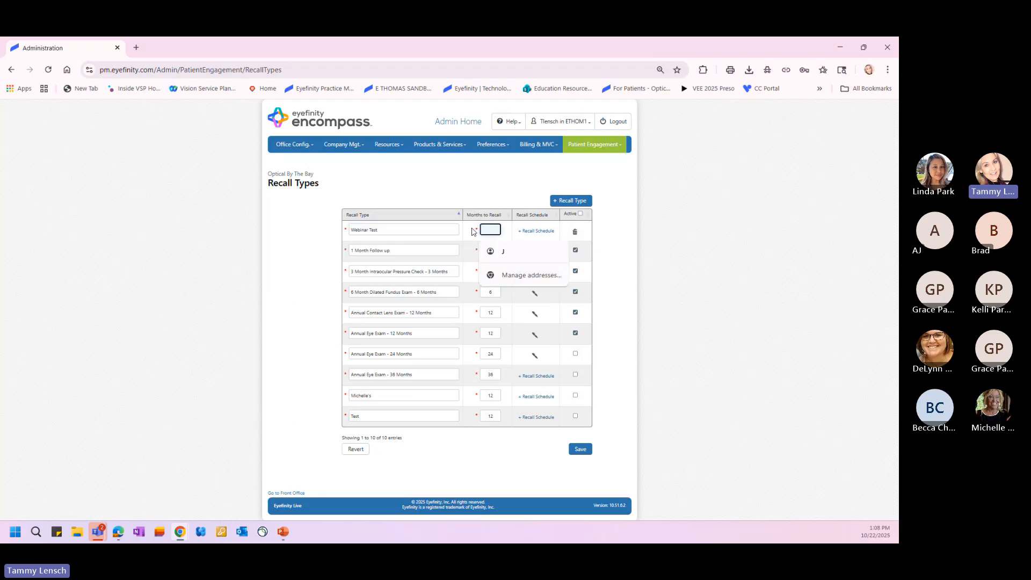
{"action": "type", "text": "12"}
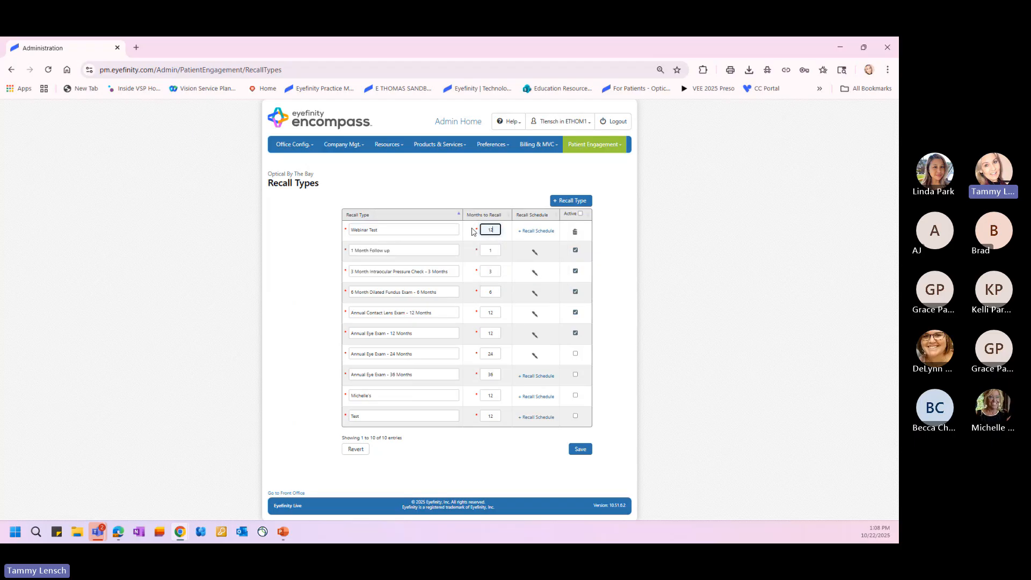
{"action": "left_click", "coordinate": [606, 229]}
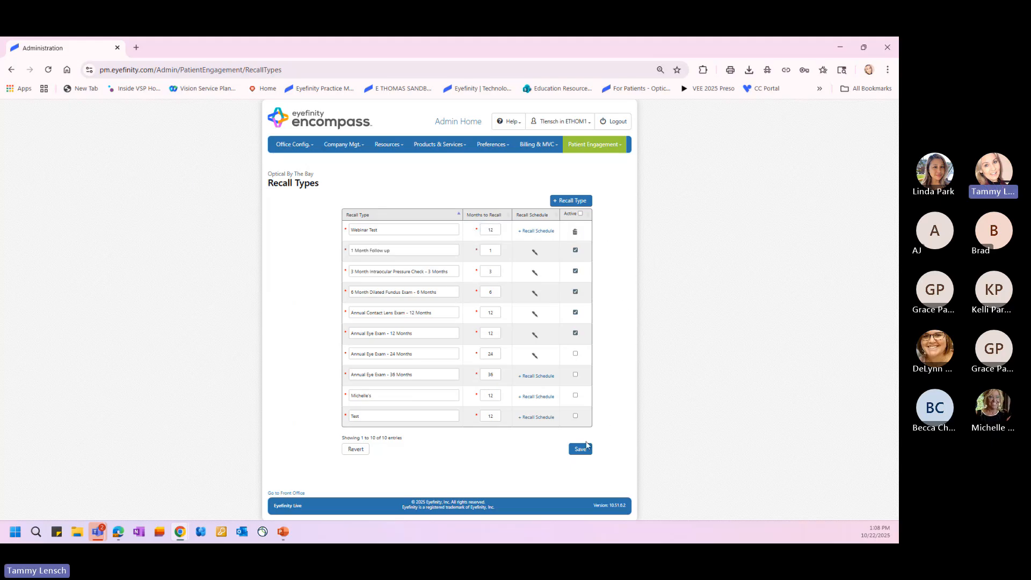
{"action": "left_click", "coordinate": [530, 231]}
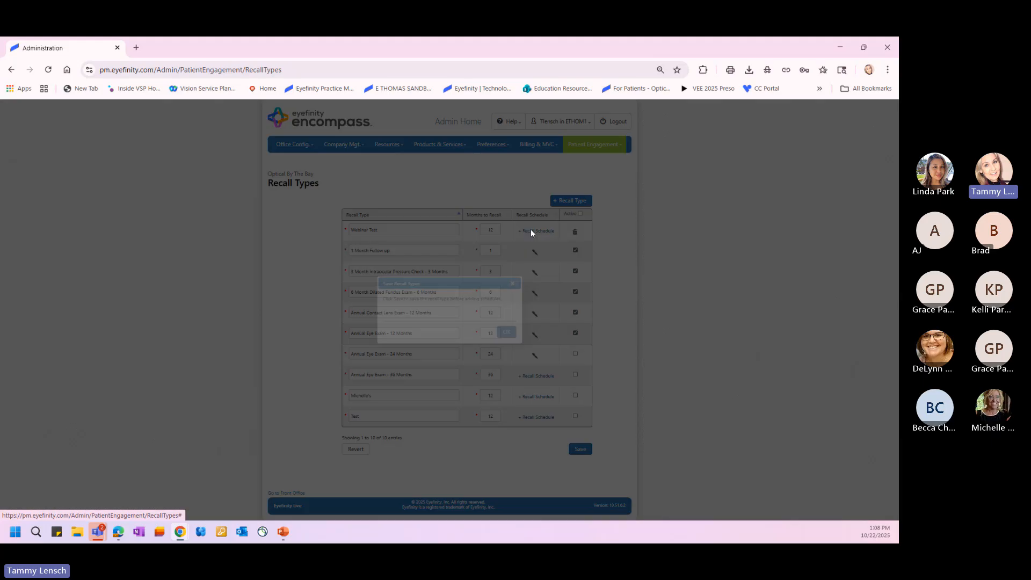
{"action": "left_click", "coordinate": [506, 332]}
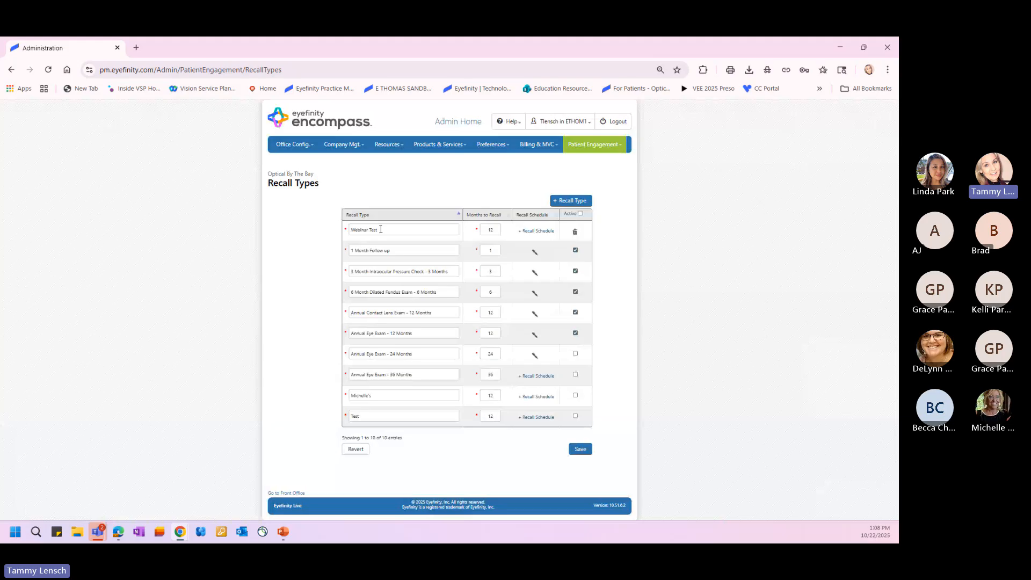
{"action": "left_click", "coordinate": [580, 452]}
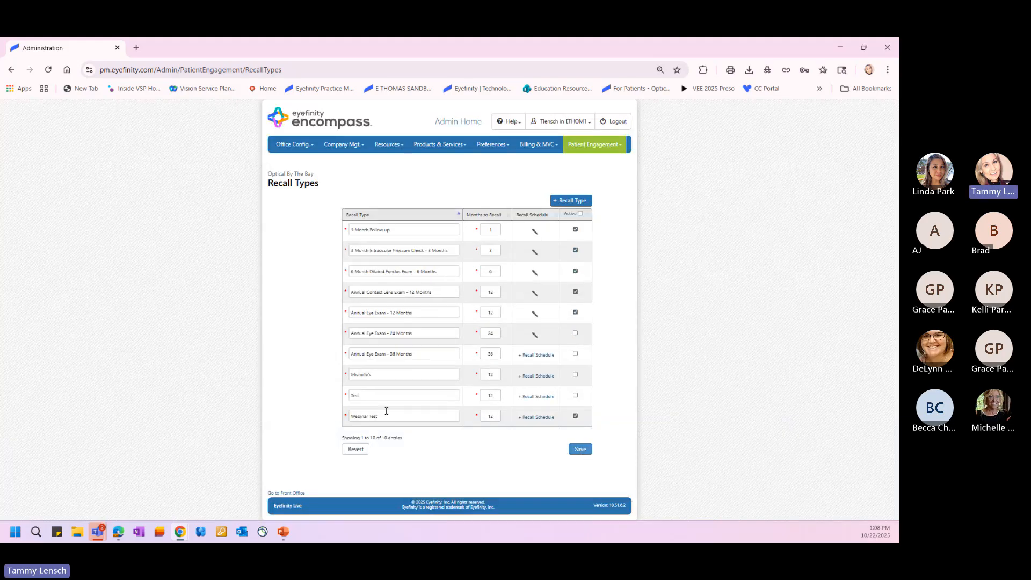
{"action": "left_click", "coordinate": [575, 418]}
{"action": "left_click", "coordinate": [575, 417]}
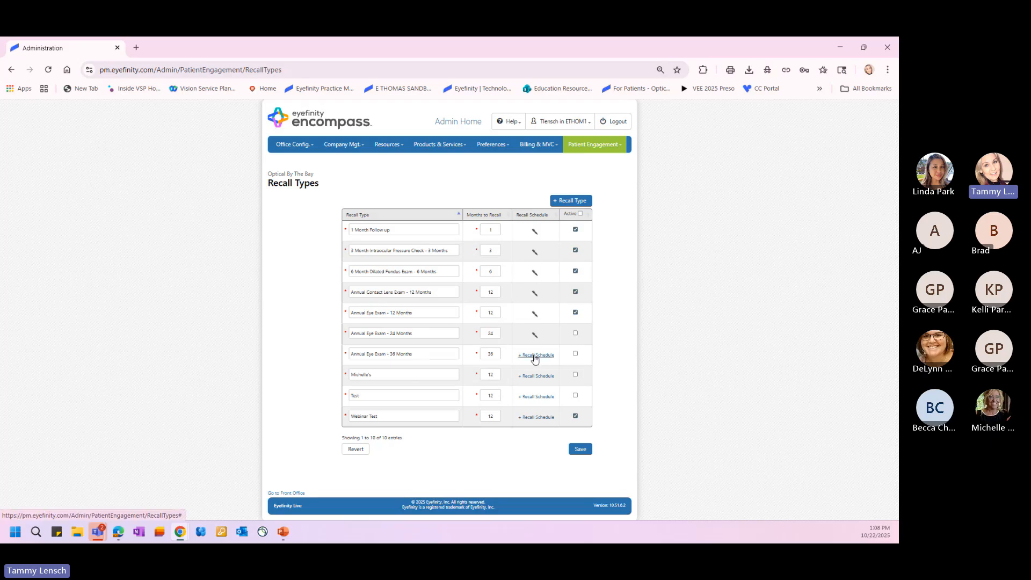
- Add a recall schedule to Webinar Test for 1 month before, printing the 12 Month Eye Exam letter
{"action": "left_click", "coordinate": [527, 418]}
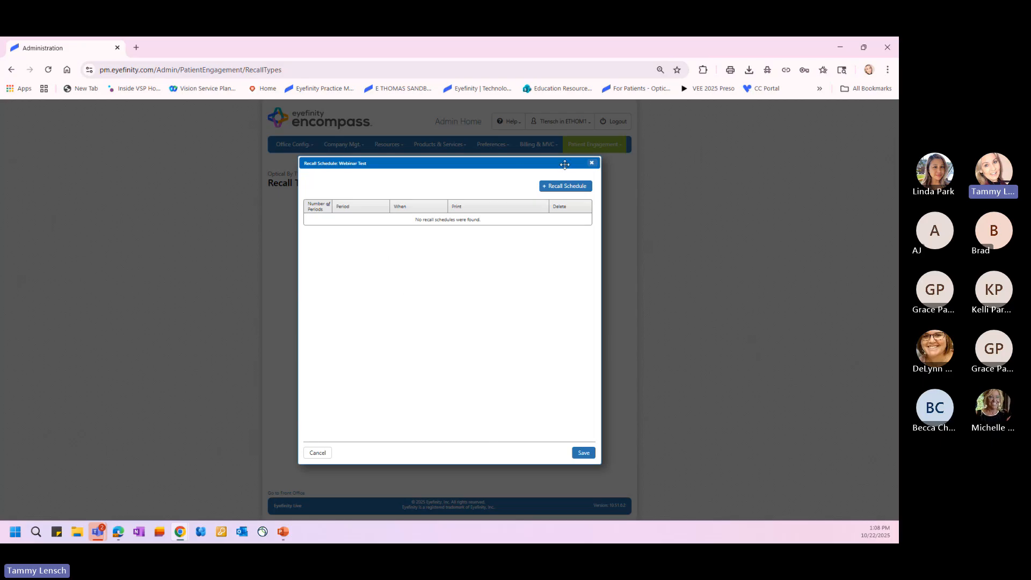
{"action": "left_click", "coordinate": [555, 186]}
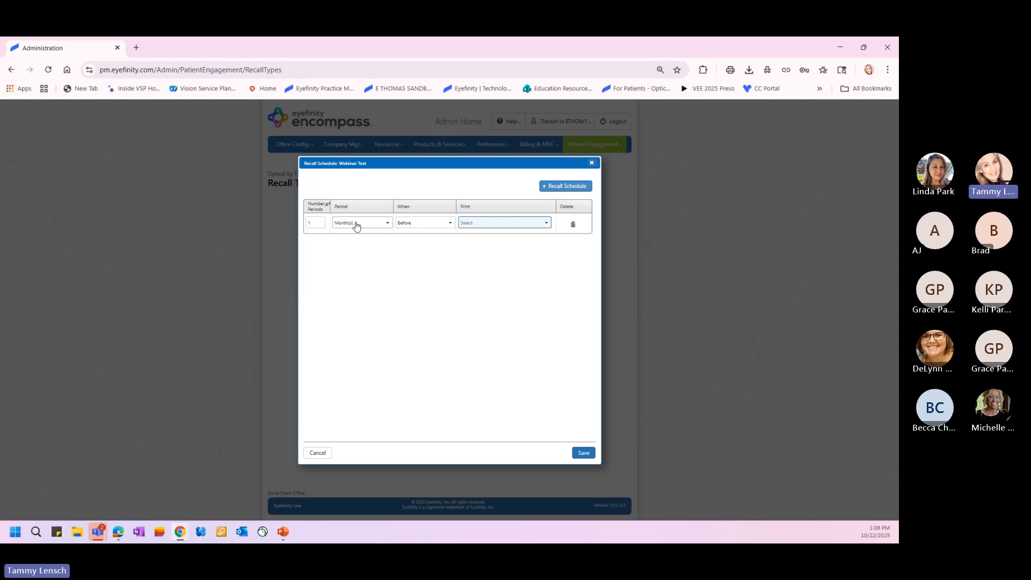
{"action": "left_click", "coordinate": [491, 224]}
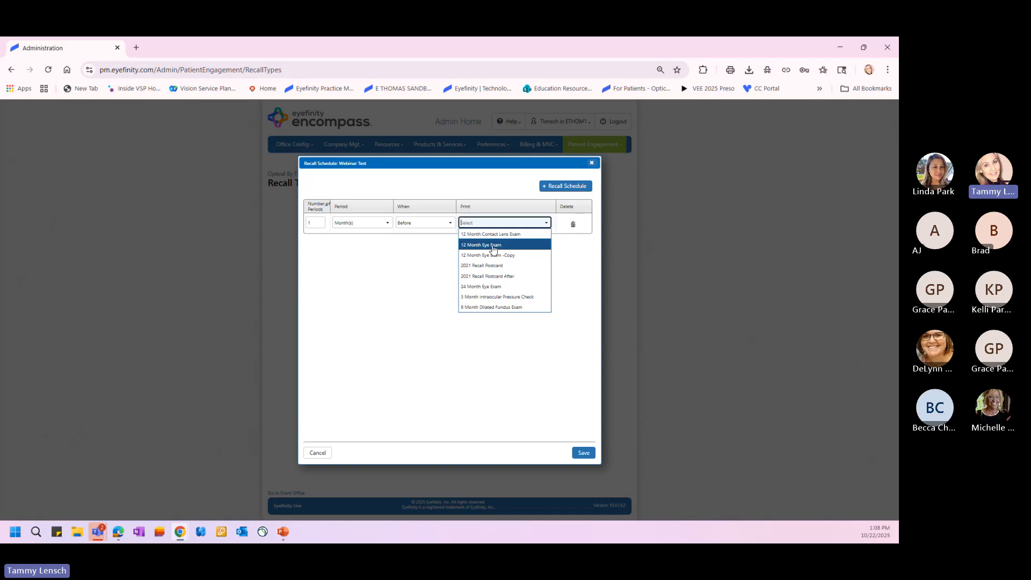
{"action": "left_click", "coordinate": [493, 247]}
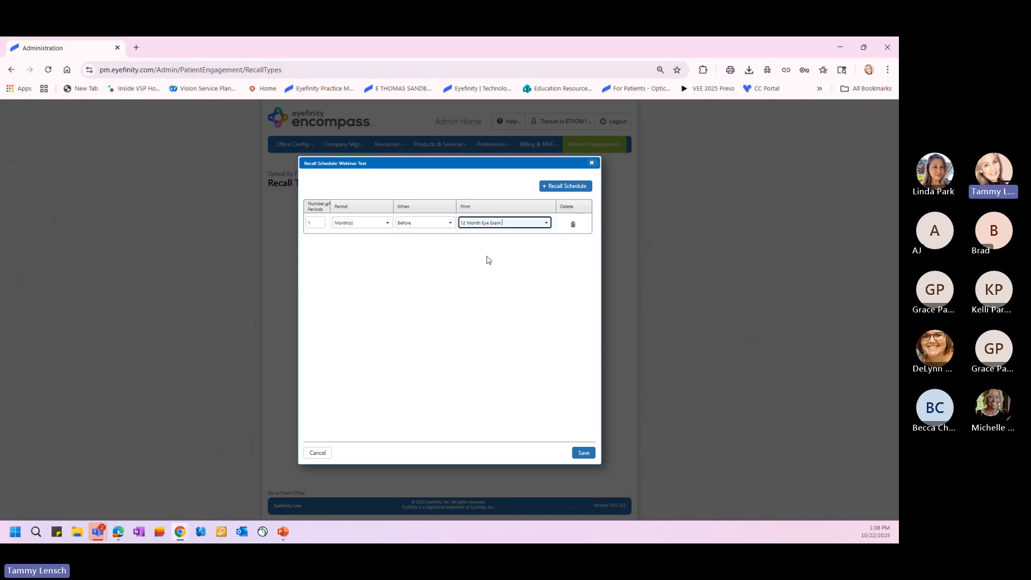
- Add four extra blank schedule entries to Webinar Test and delete them again
{"action": "left_click", "coordinate": [552, 191]}
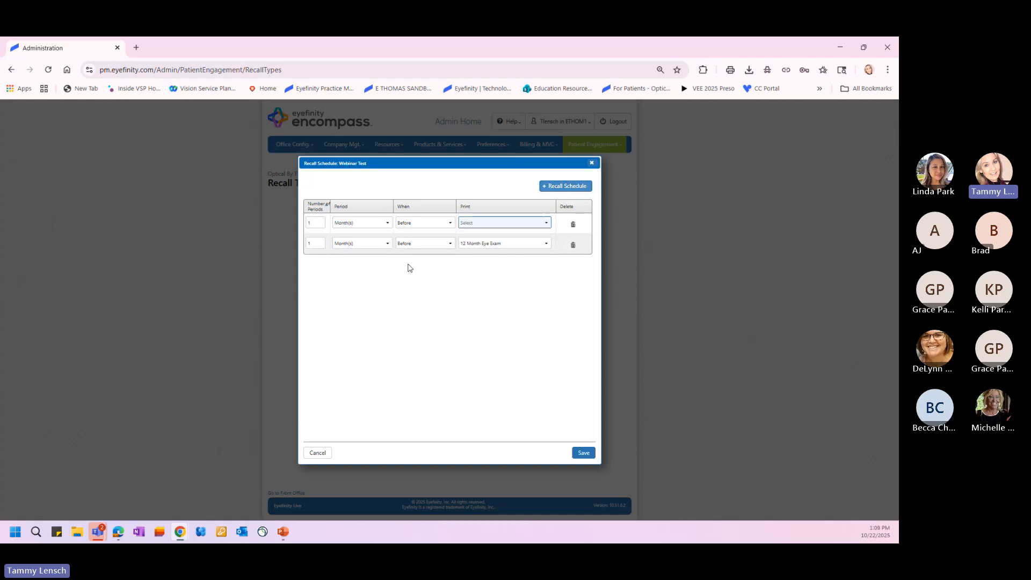
{"action": "left_click", "coordinate": [553, 186]}
{"action": "left_click", "coordinate": [553, 187]}
{"action": "left_click", "coordinate": [553, 187]}
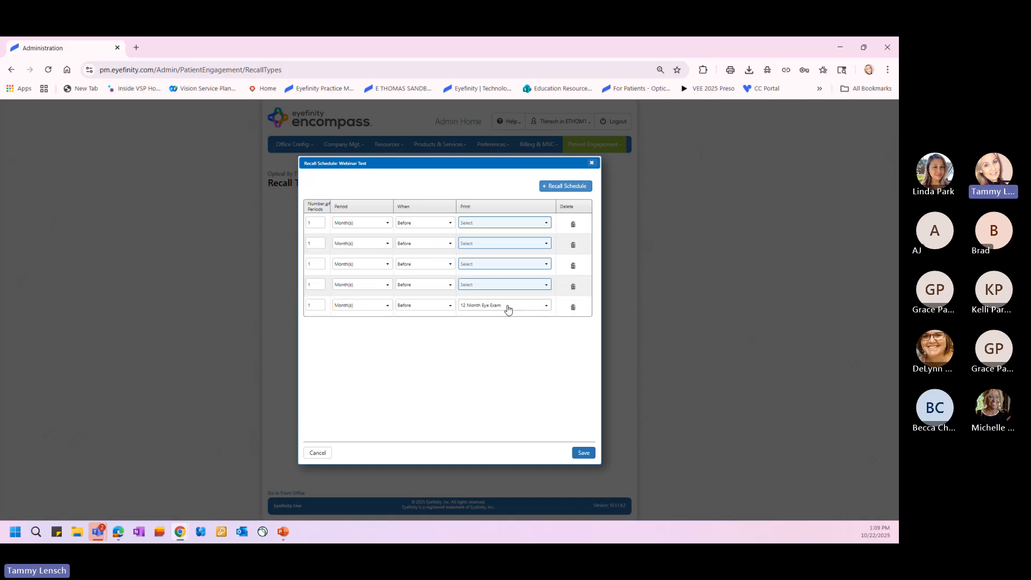
{"action": "left_click", "coordinate": [573, 286]}
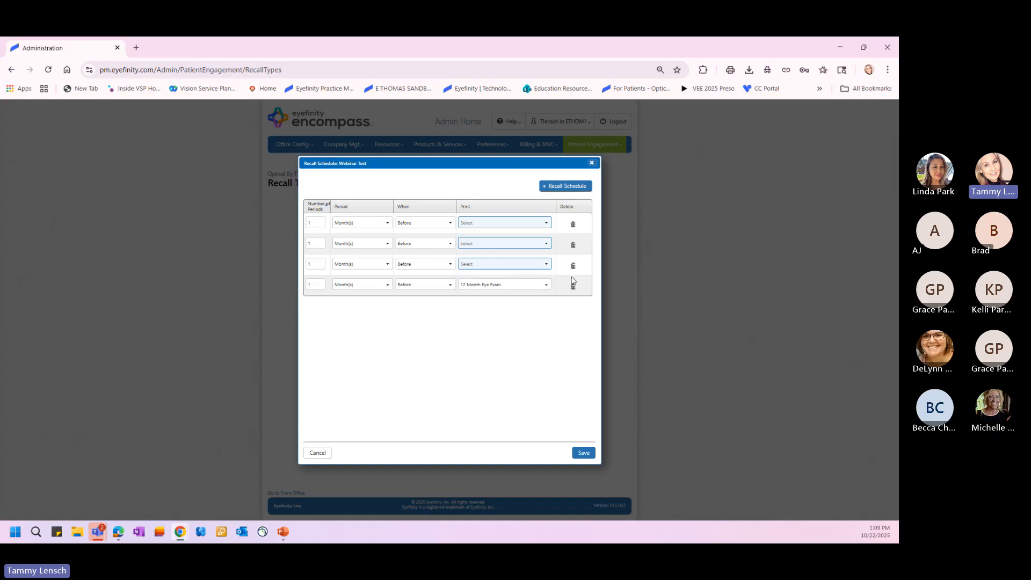
{"action": "left_click", "coordinate": [573, 265]}
{"action": "left_click", "coordinate": [573, 244]}
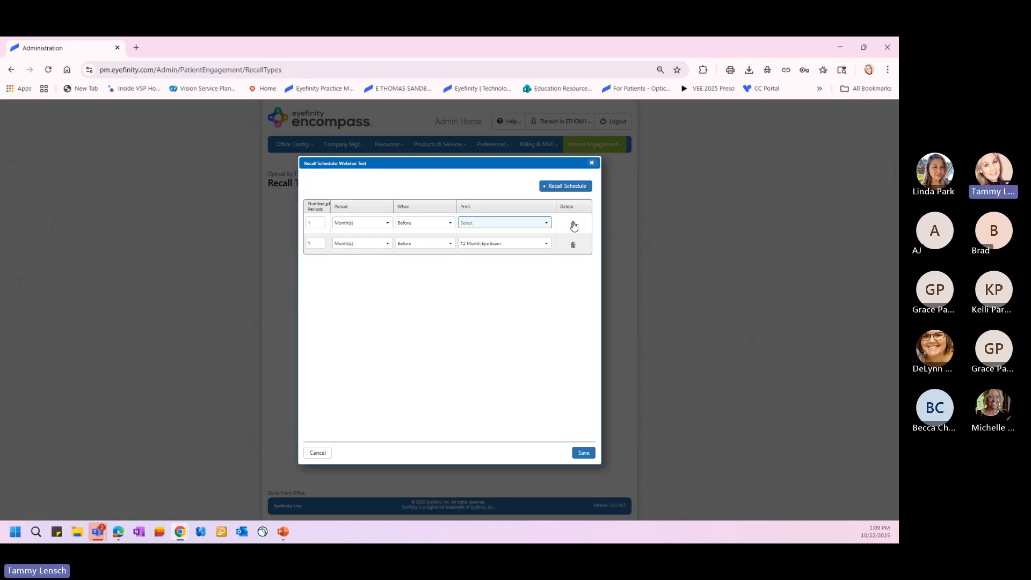
{"action": "left_click", "coordinate": [573, 224]}
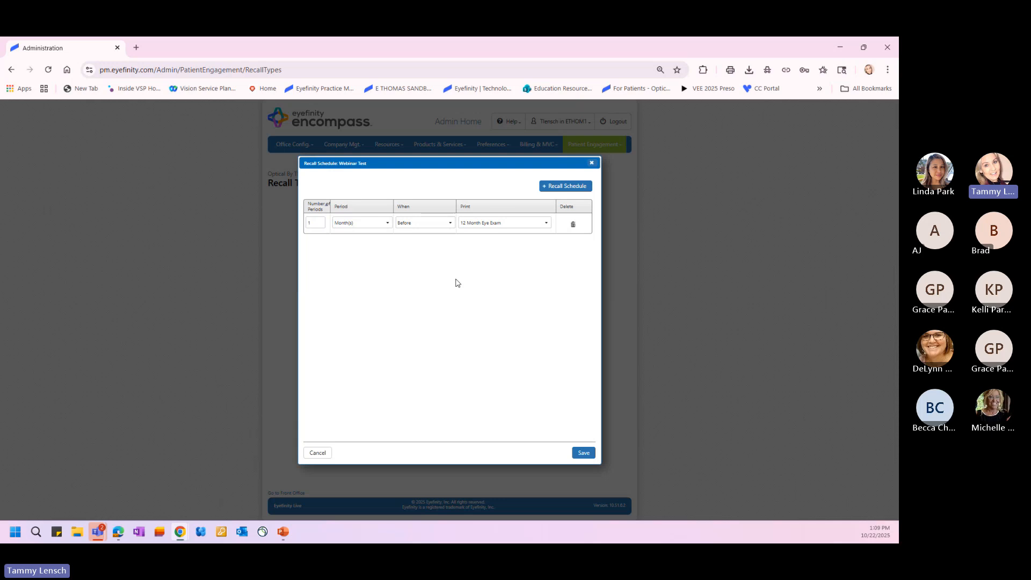
- Add a second Webinar Test schedule entry in weeks before the recall, printing 12 Month Eye Exam, and save the schedule
{"action": "left_click", "coordinate": [561, 187]}
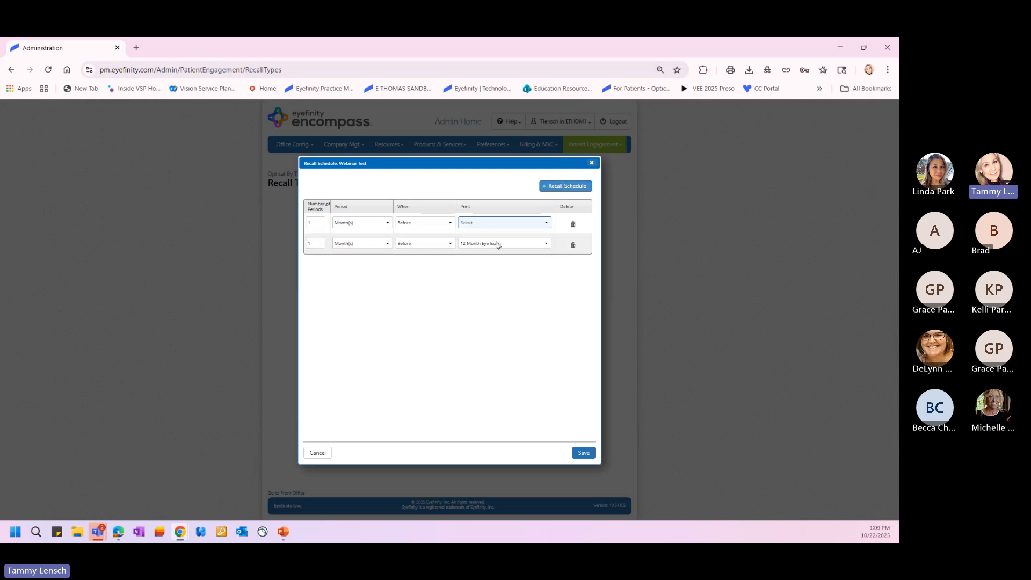
{"action": "left_click", "coordinate": [468, 224]}
{"action": "left_click", "coordinate": [478, 245]}
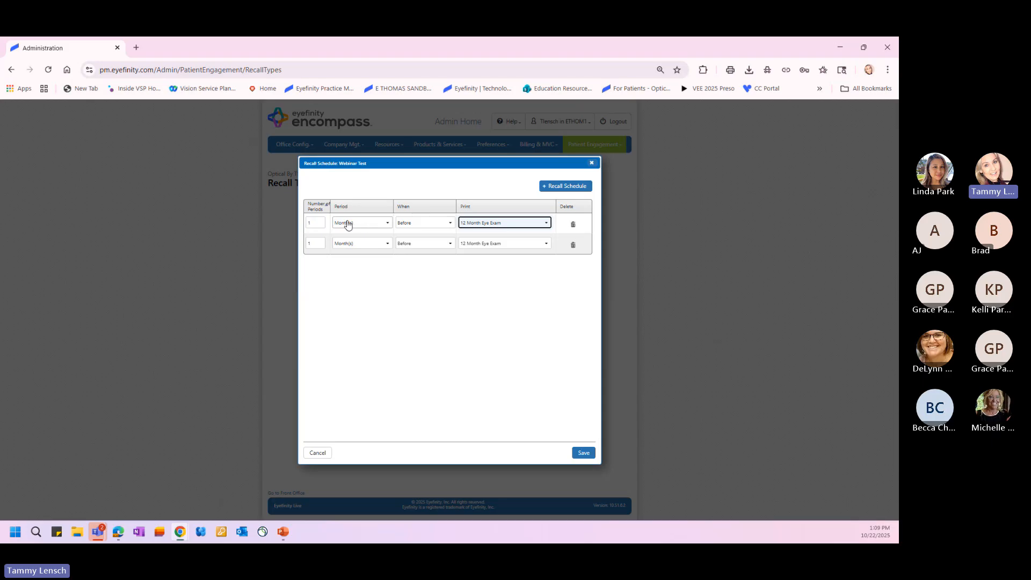
{"action": "left_click", "coordinate": [311, 222]}
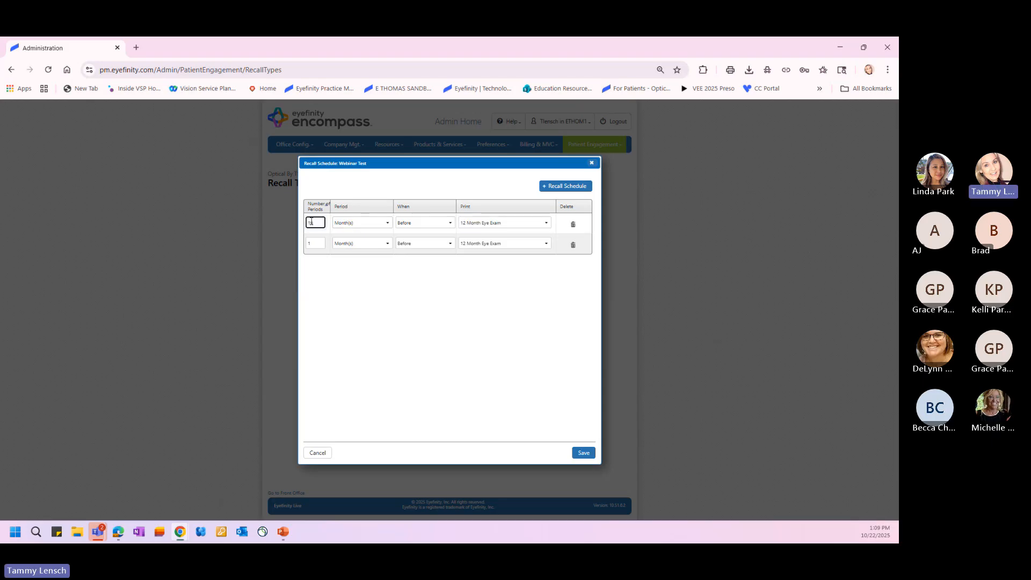
{"action": "left_click_drag", "start_coordinate": [311, 222], "coordinate": [291, 222]}
{"action": "left_click", "coordinate": [361, 223]}
{"action": "left_click", "coordinate": [351, 238]}
{"action": "left_click", "coordinate": [584, 452]}
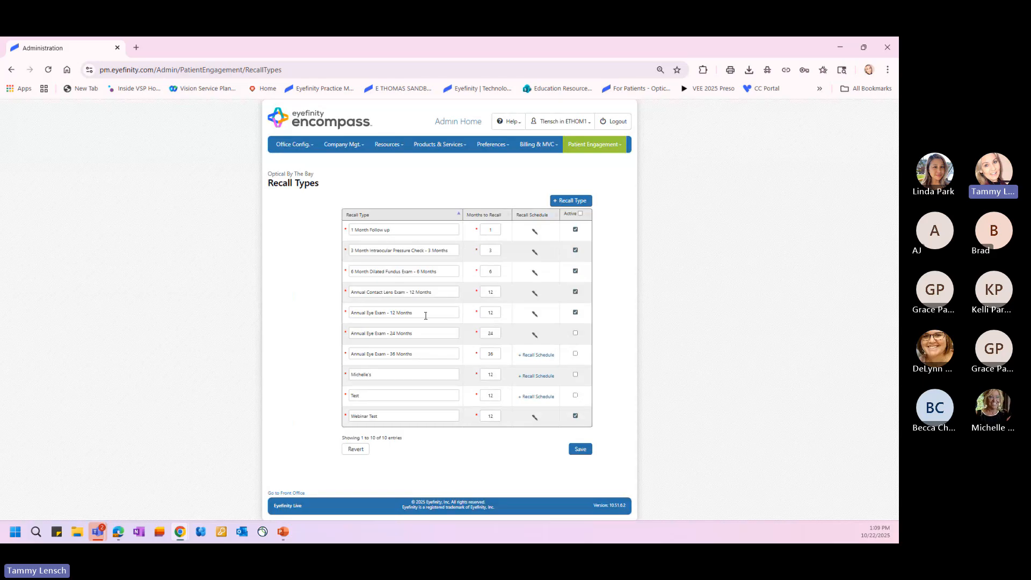
- Examine the completed recall schedule of Annual Eye Exam - 12 Months and close it with saving
{"action": "left_click", "coordinate": [535, 314]}
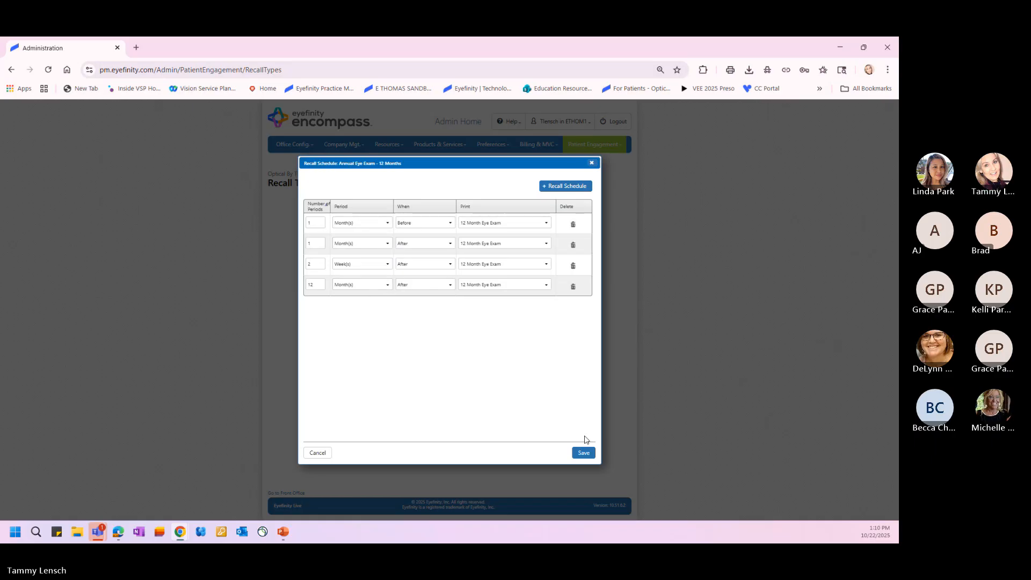
{"action": "left_click", "coordinate": [583, 453]}
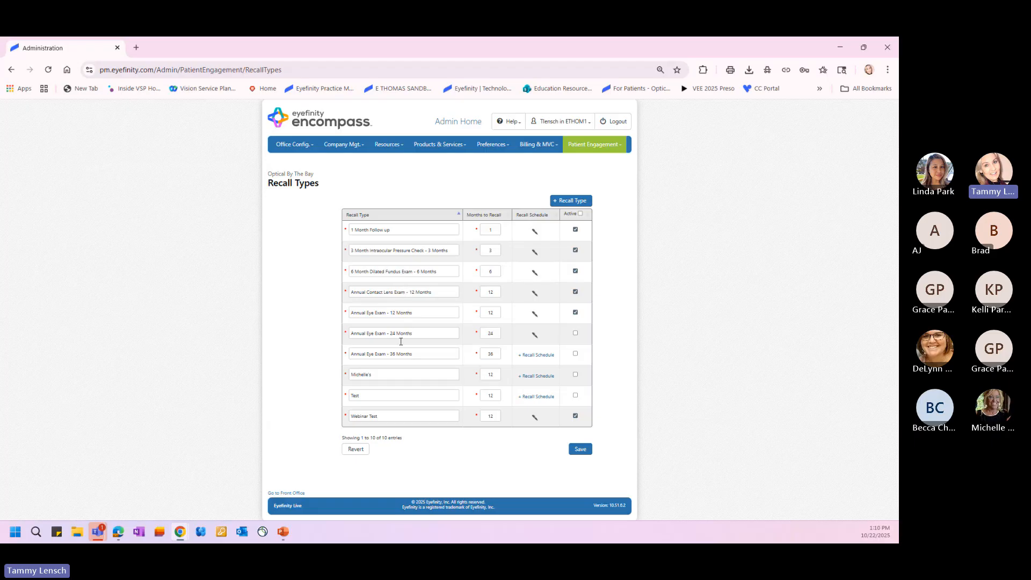
{"action": "double_click", "coordinate": [375, 375]}
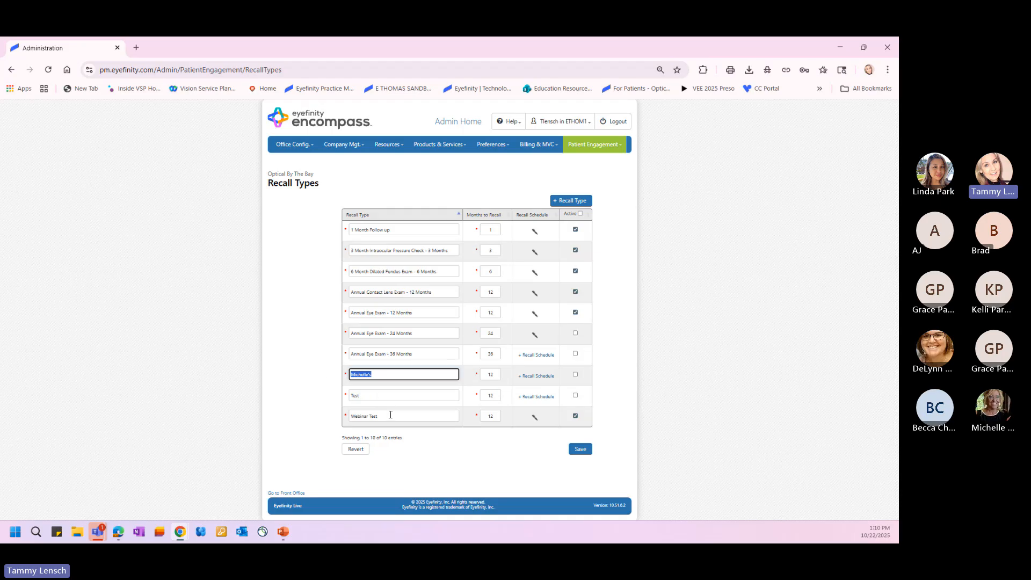
- Rename the Webinar Test recall type to Weber Test 4 and save the recall types
{"action": "left_click_drag", "start_coordinate": [391, 414], "coordinate": [334, 416]}
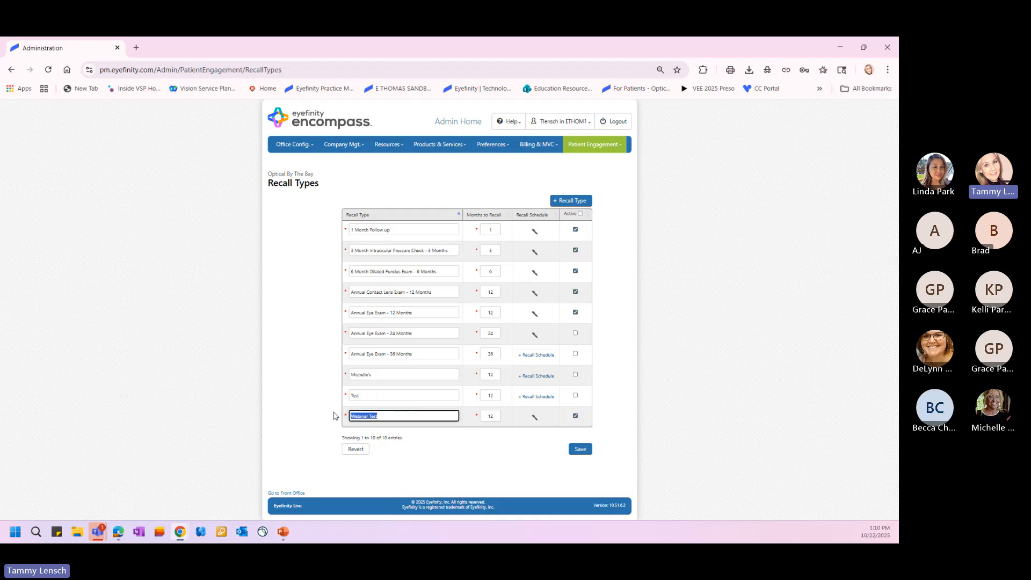
{"action": "type", "text": "We"}
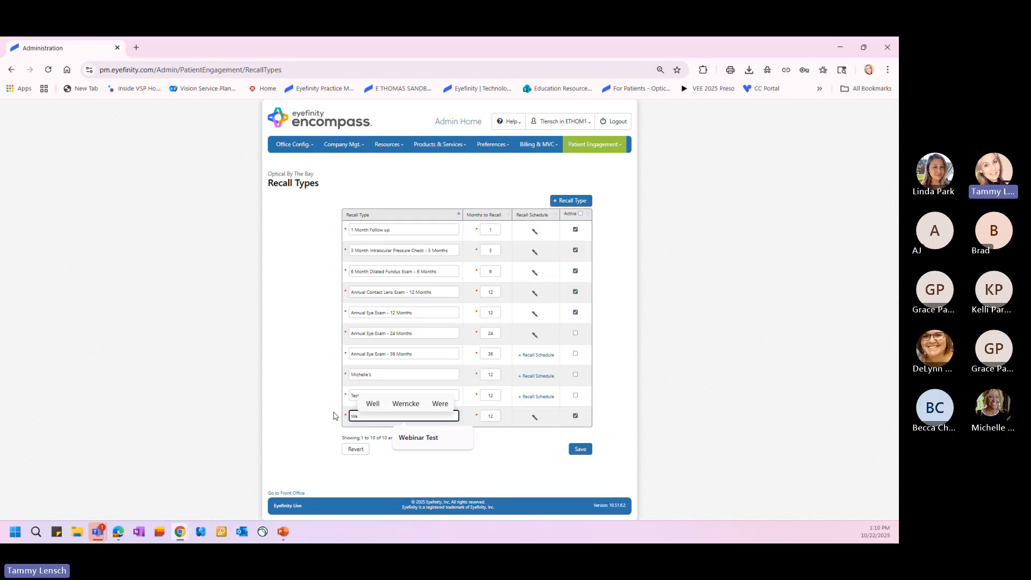
{"action": "type", "text": "bar Tes"}
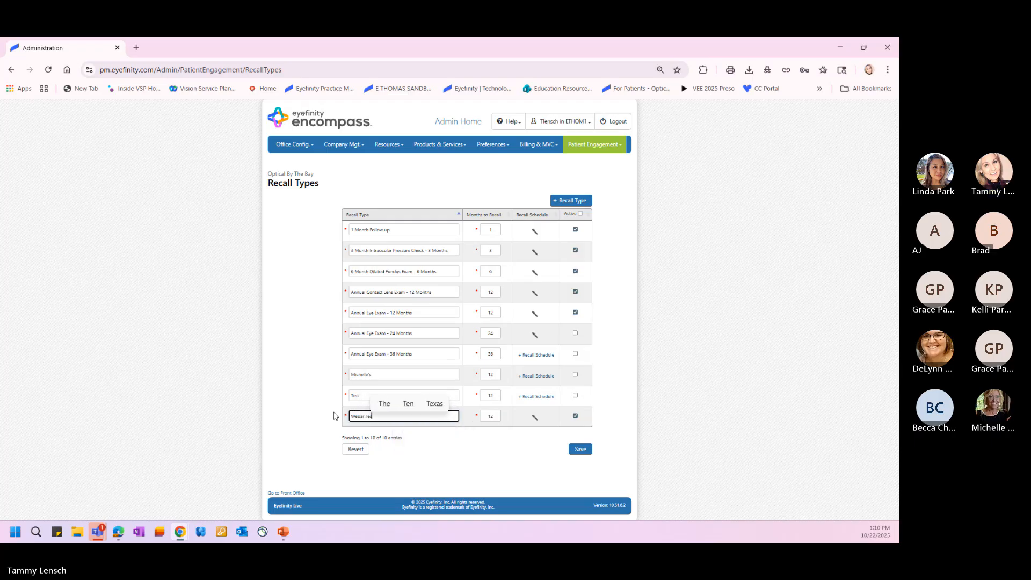
{"action": "type", "text": "t 4"}
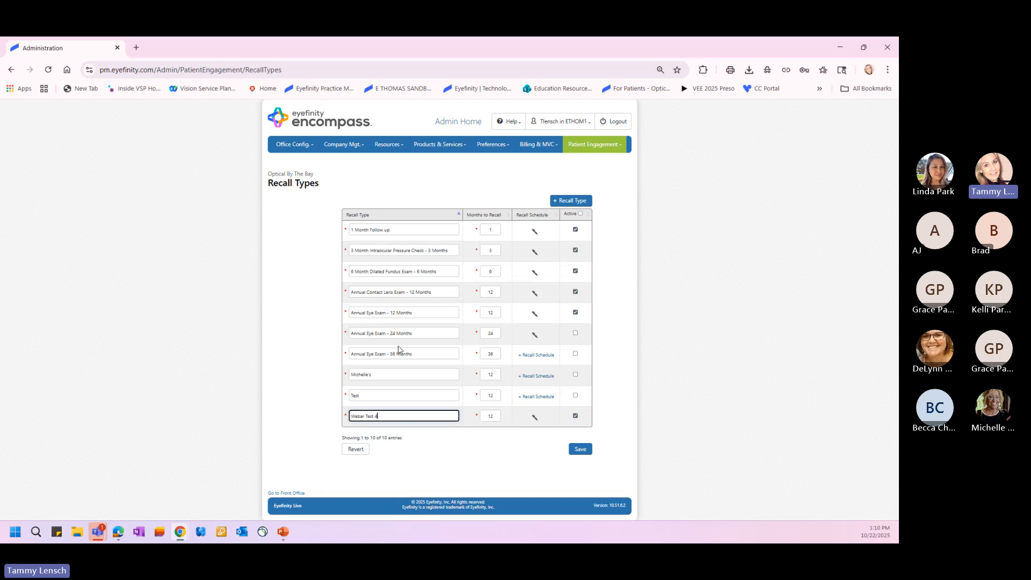
{"action": "left_click", "coordinate": [443, 466]}
{"action": "left_click", "coordinate": [582, 453]}
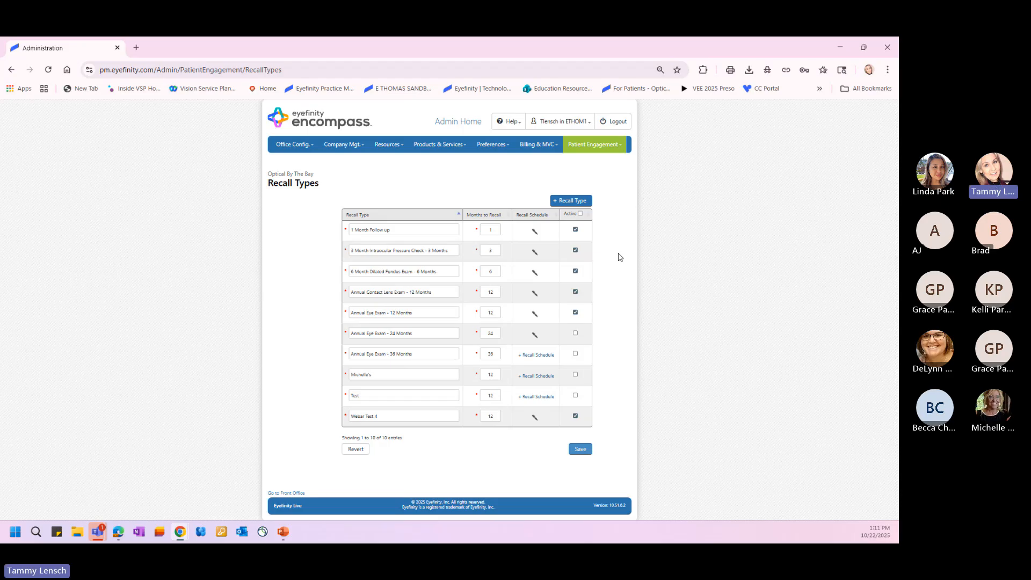
- Go to the letter templates and open the default recall postcard 6 Month Dilated Fundus Exam-don't use
{"action": "left_click", "coordinate": [580, 147]}
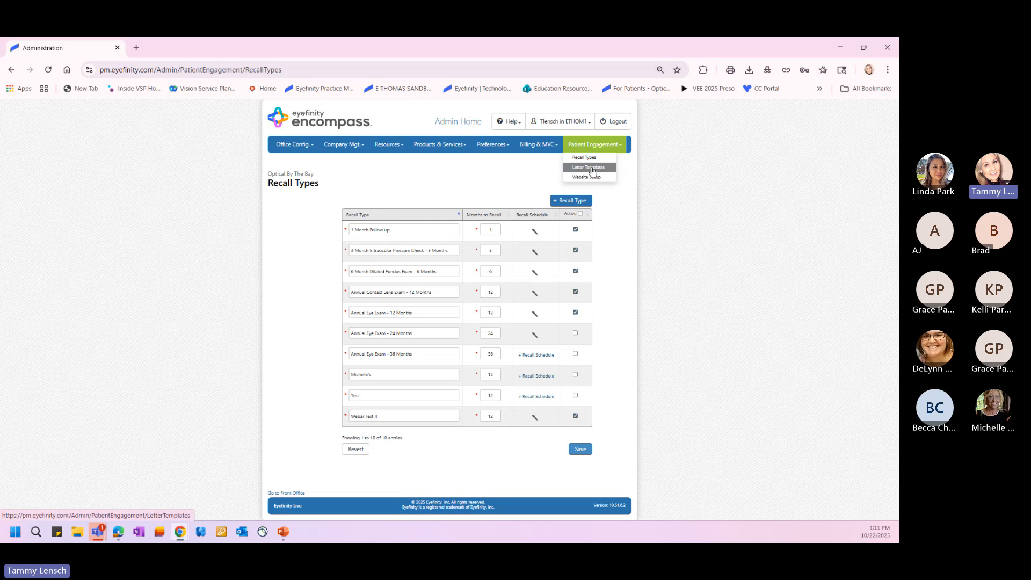
{"action": "left_click", "coordinate": [591, 168]}
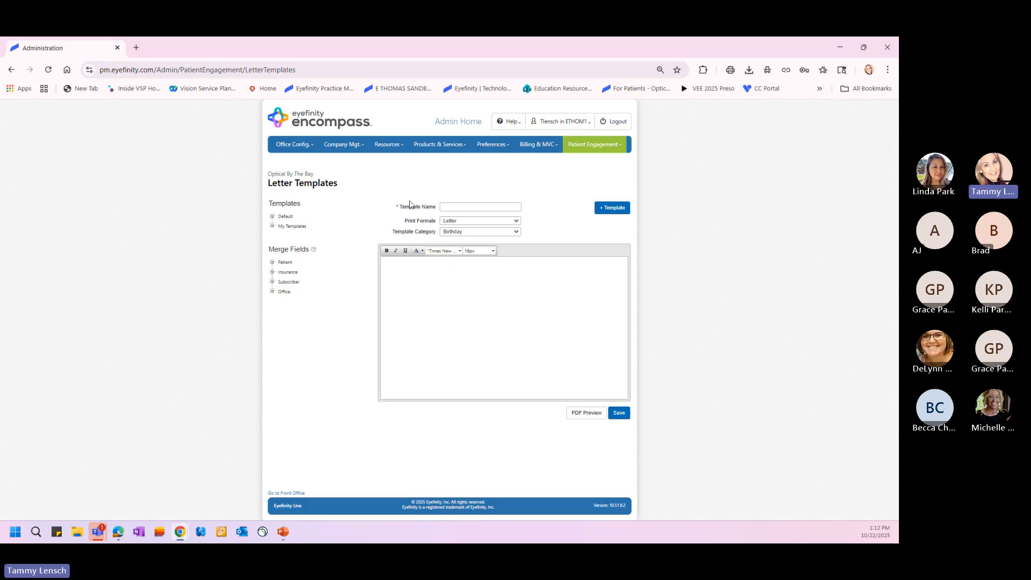
{"action": "left_click", "coordinate": [272, 217]}
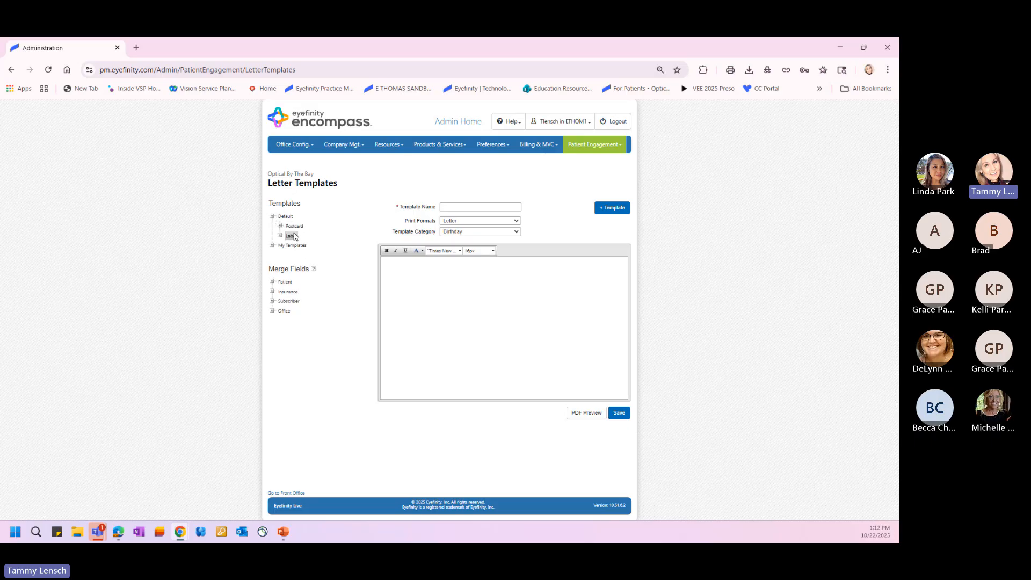
{"action": "left_click", "coordinate": [280, 226]}
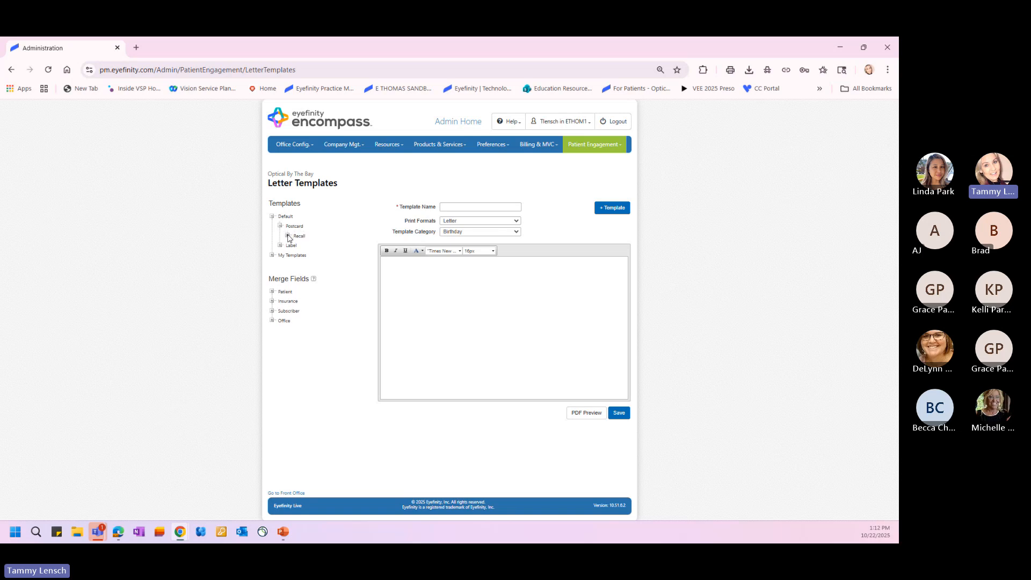
{"action": "left_click", "coordinate": [288, 236]}
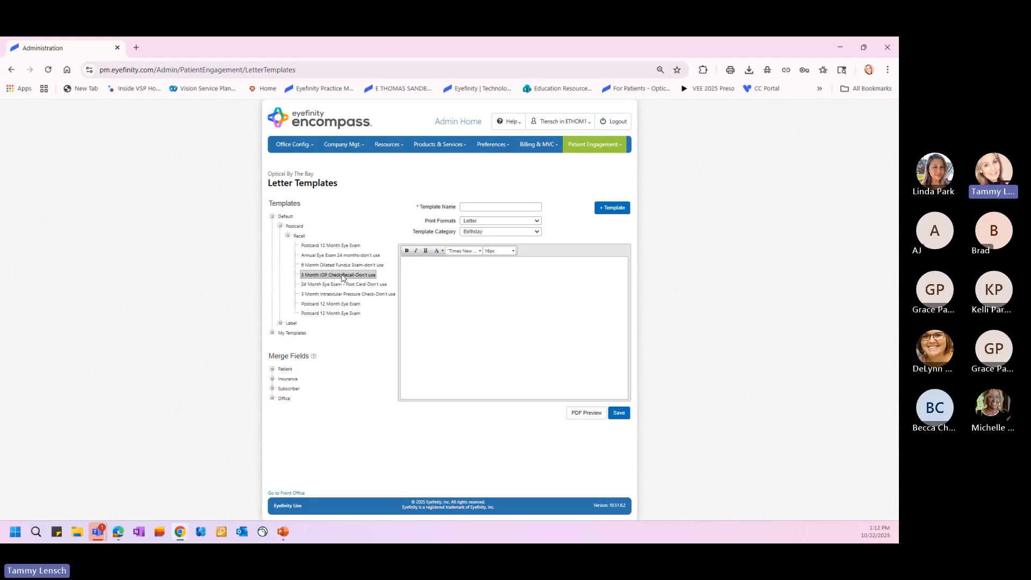
{"action": "left_click", "coordinate": [329, 265]}
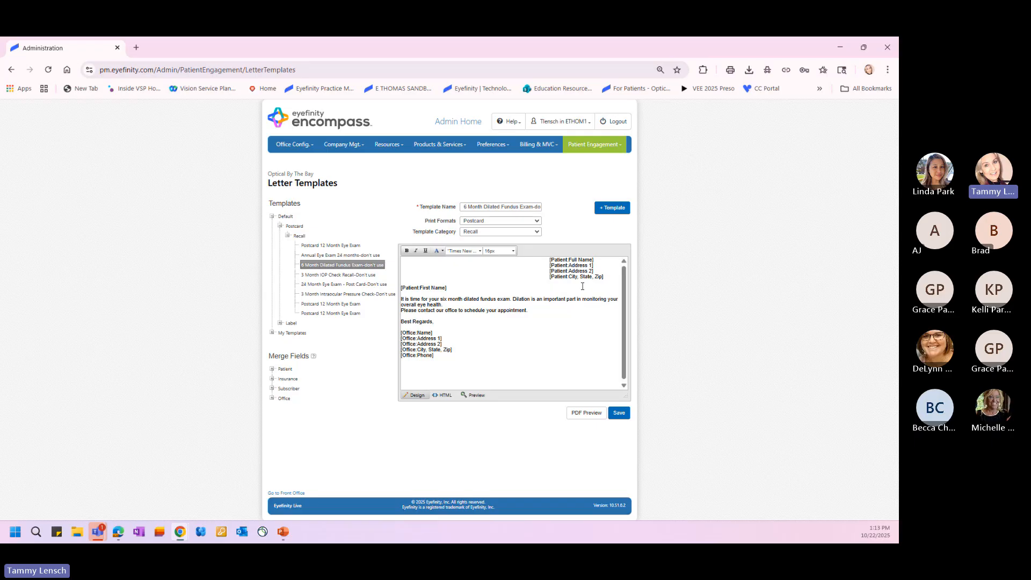
- Examine the merge fields available for Patient, Insurance, Subscriber and Office, leaving the Office group expanded
{"action": "left_click", "coordinate": [272, 369]}
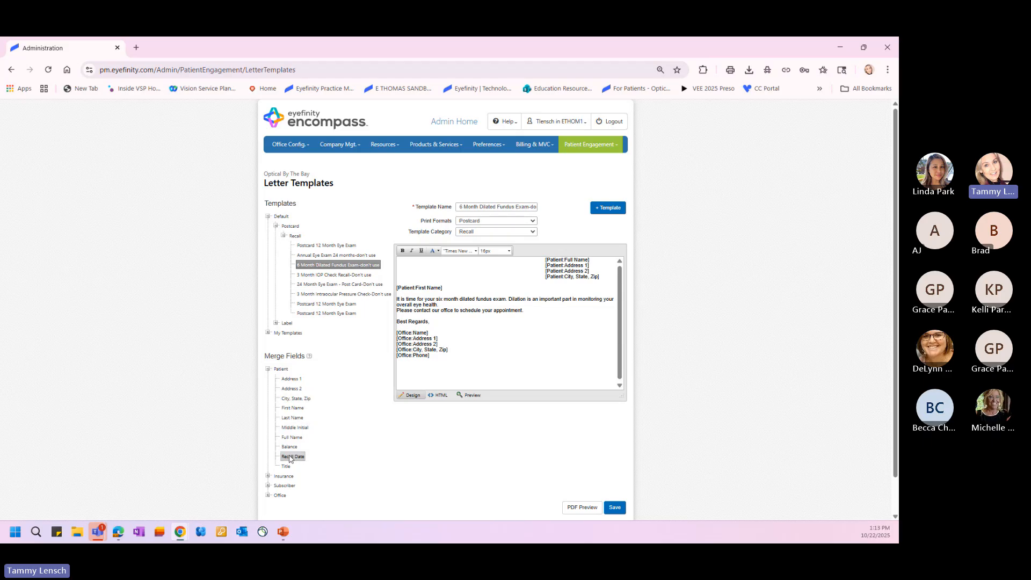
{"action": "left_click", "coordinate": [268, 370]}
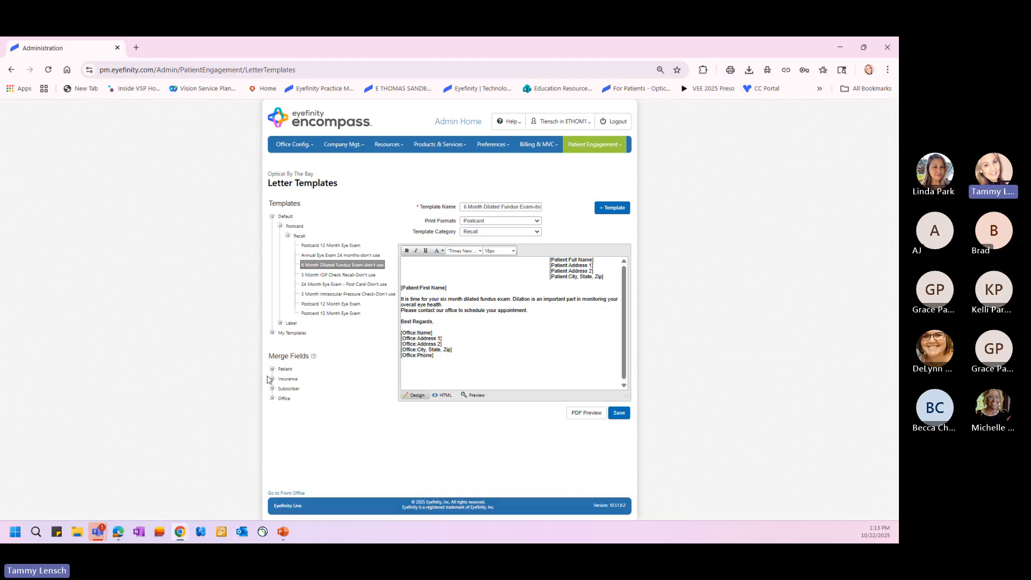
{"action": "left_click", "coordinate": [272, 379]}
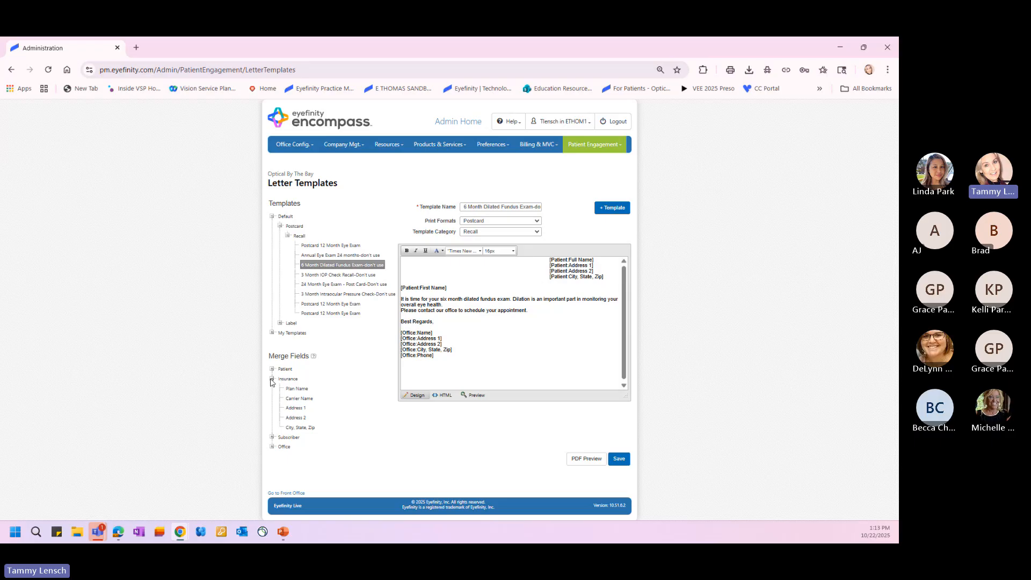
{"action": "left_click", "coordinate": [272, 379]}
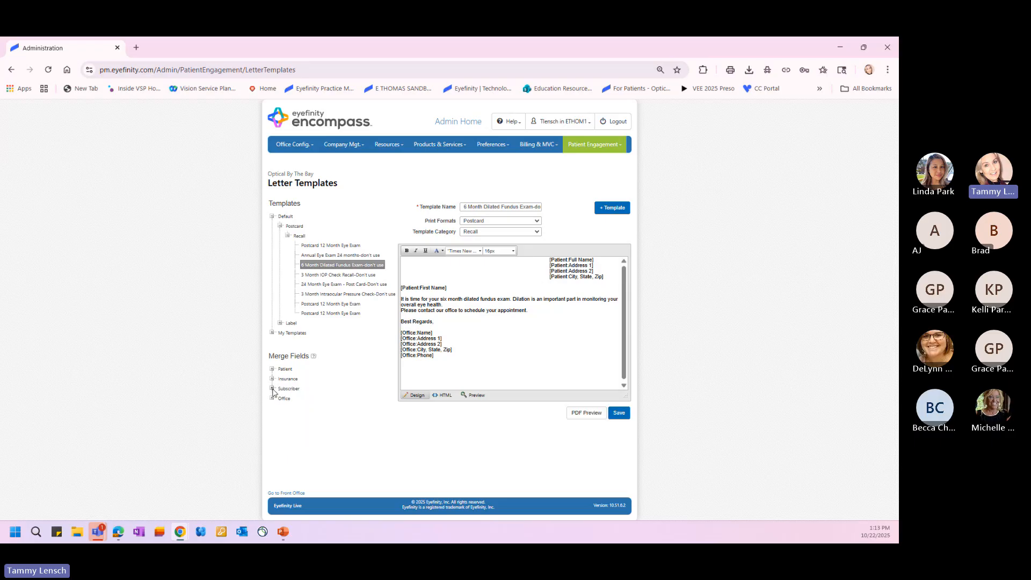
{"action": "left_click", "coordinate": [272, 389]}
{"action": "left_click", "coordinate": [272, 388]}
{"action": "left_click", "coordinate": [272, 399]}
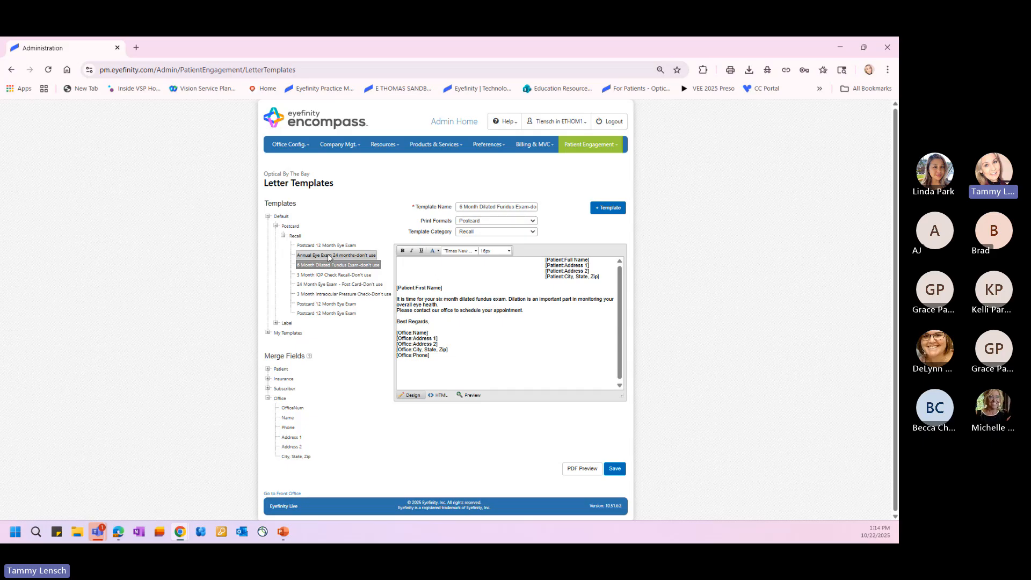
- Open the 3 Month IOP Check Recall-Don't use postcard, review its PDF preview pages and close the preview
{"action": "left_click", "coordinate": [328, 275]}
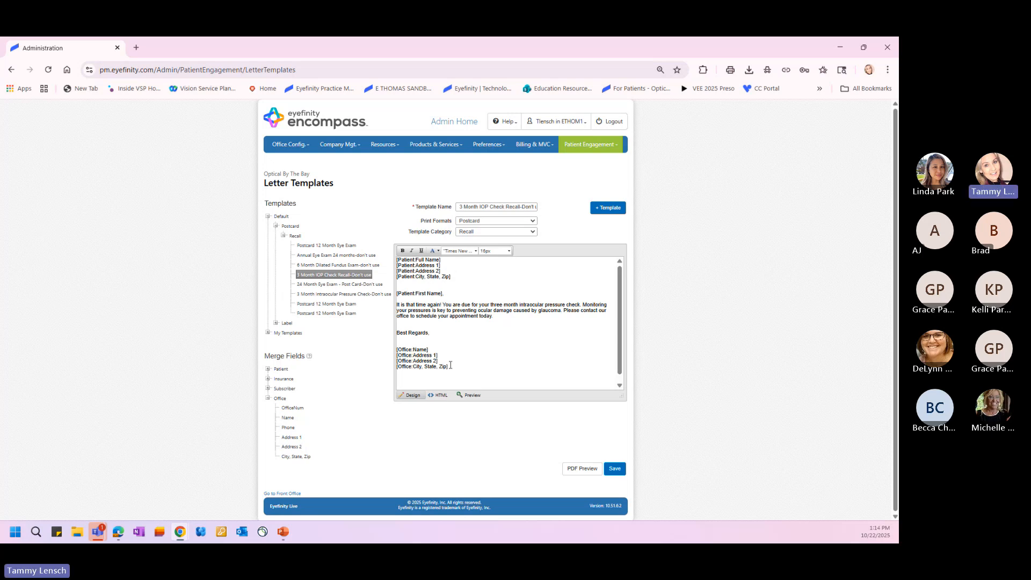
{"action": "left_click", "coordinate": [582, 470]}
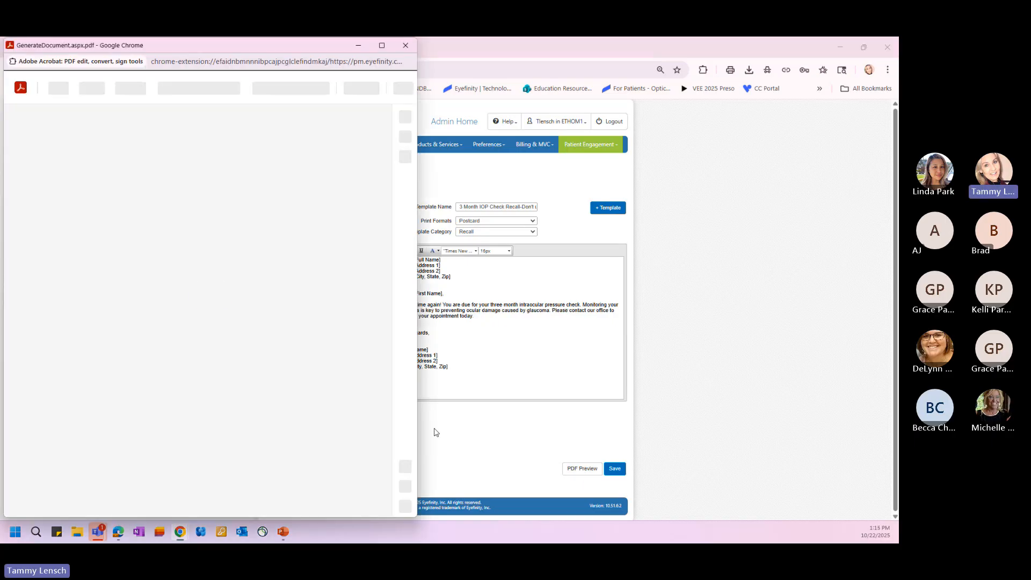
{"action": "left_click_drag", "start_coordinate": [222, 47], "coordinate": [752, 80]}
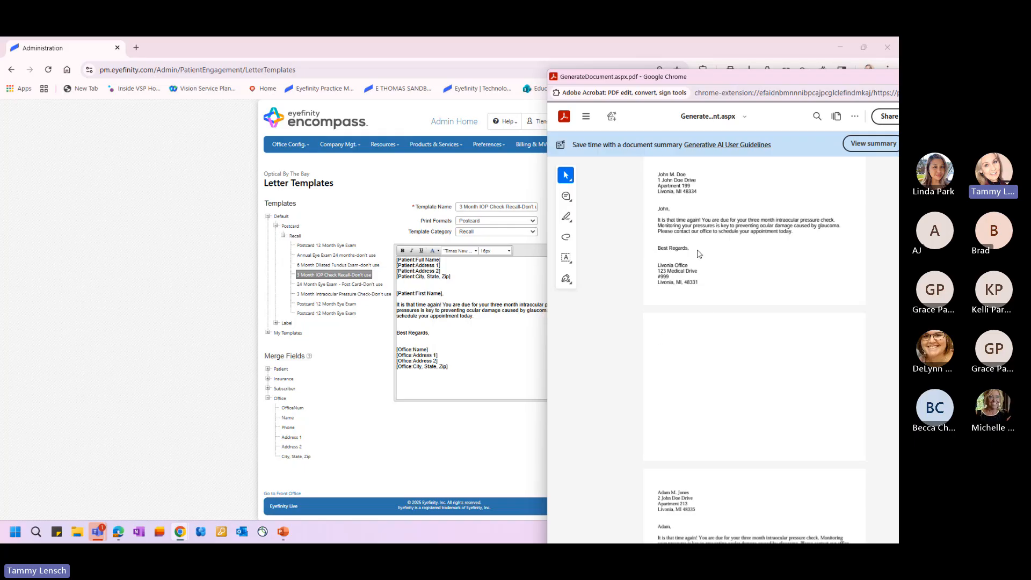
{"action": "scroll", "coordinate": [699, 254], "scroll_direction": "down", "scroll_amount": 5}
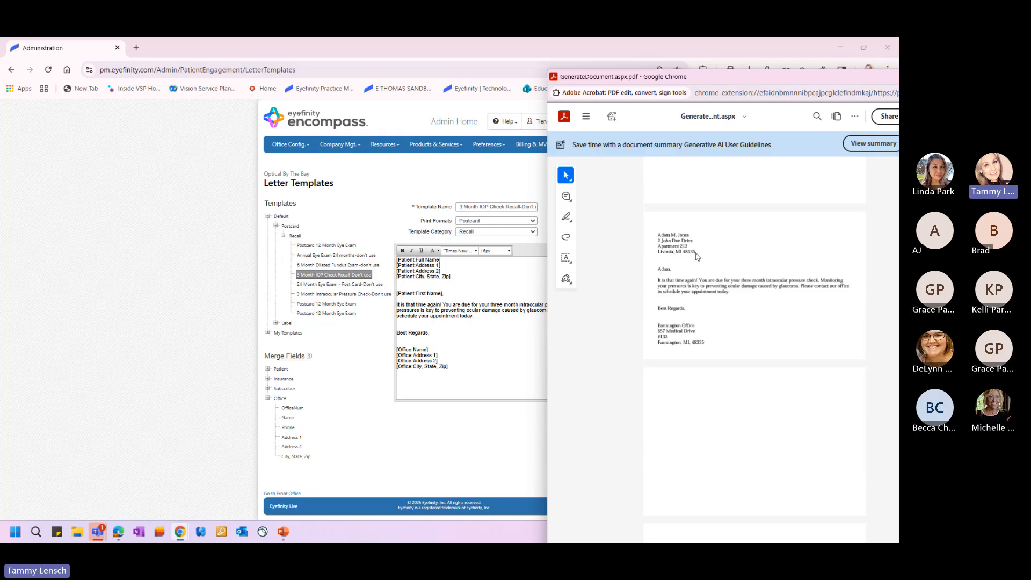
{"action": "scroll", "coordinate": [698, 256], "scroll_direction": "down", "scroll_amount": 5}
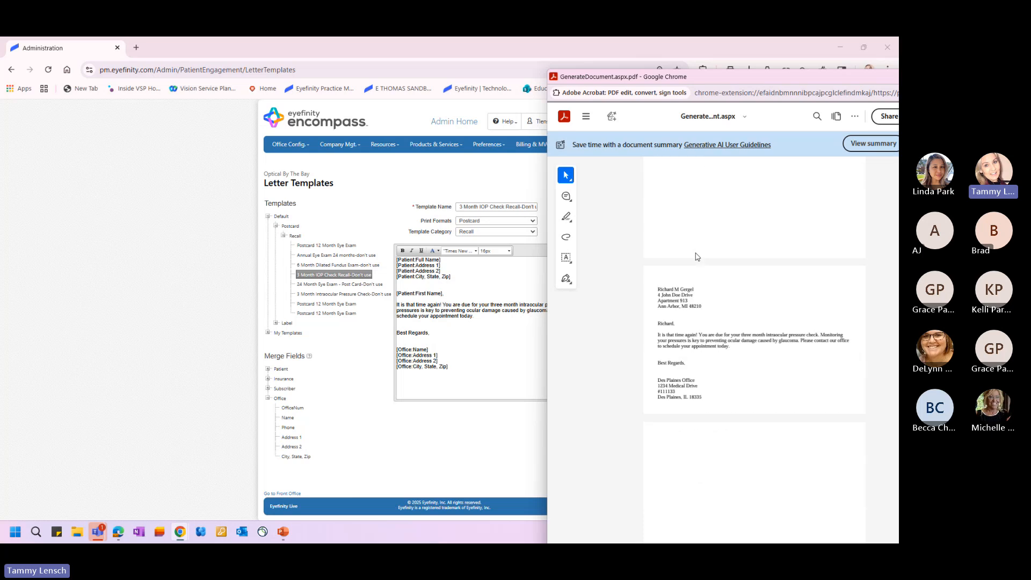
{"action": "scroll", "coordinate": [698, 257], "scroll_direction": "down", "scroll_amount": 3}
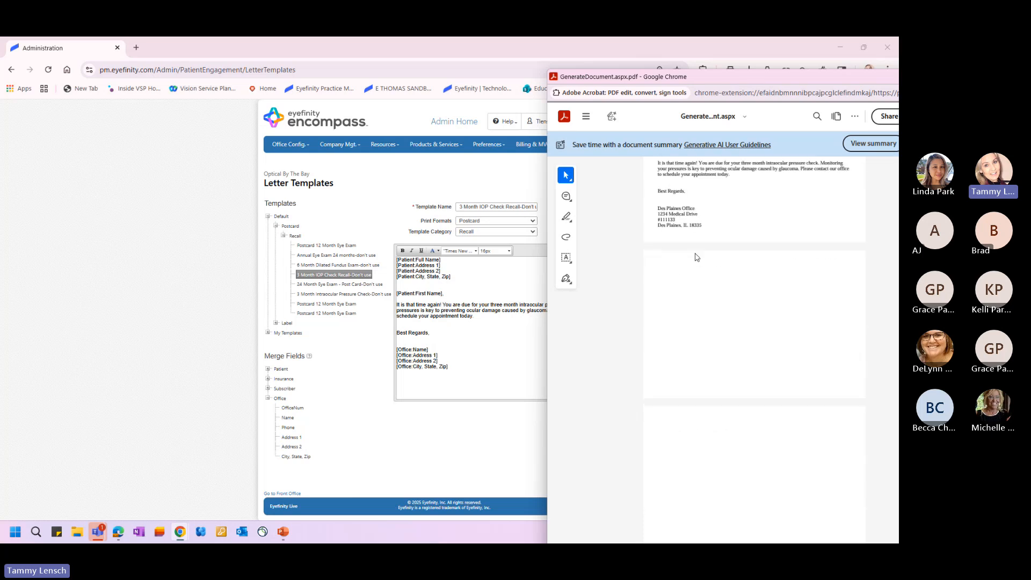
{"action": "scroll", "coordinate": [695, 256], "scroll_direction": "up", "scroll_amount": 2}
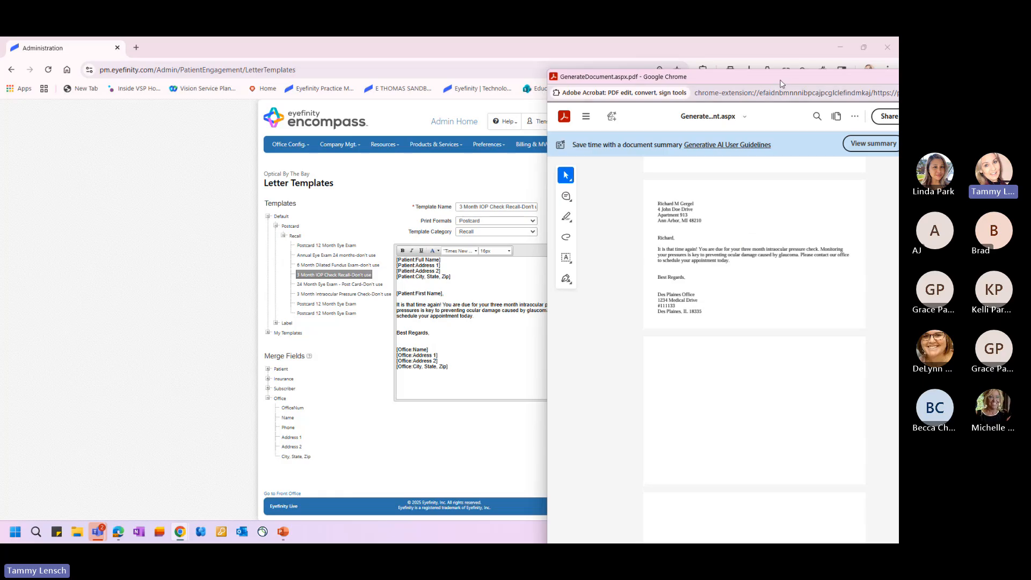
{"action": "left_click_drag", "start_coordinate": [804, 80], "coordinate": [190, 78]}
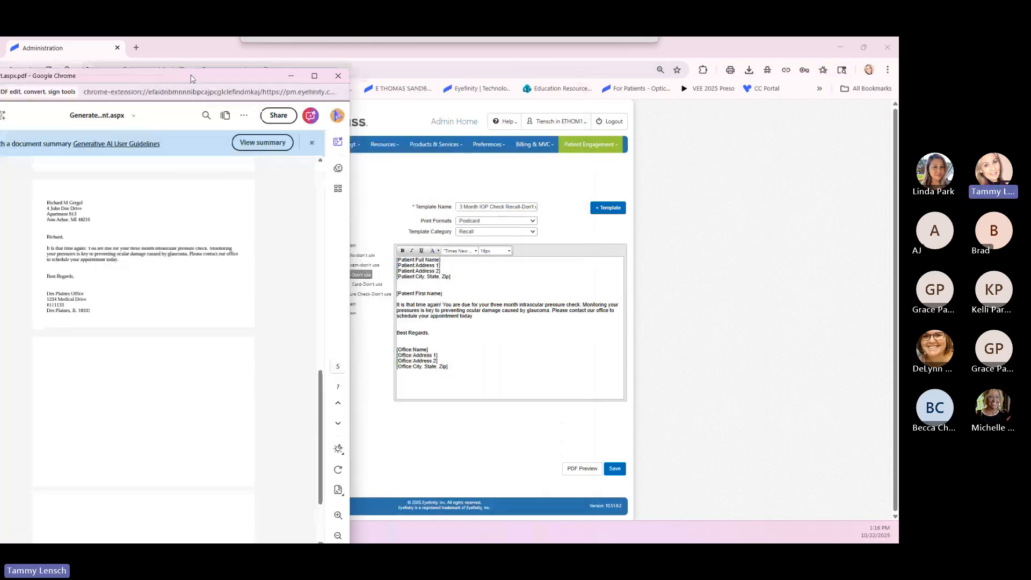
{"action": "left_click", "coordinate": [336, 76]}
- Review the default 24 Month Eye Exam, 3 Month Intraocular Pressure Check and last two Postcard 12 Month Eye Exam templates
{"action": "left_click", "coordinate": [323, 285]}
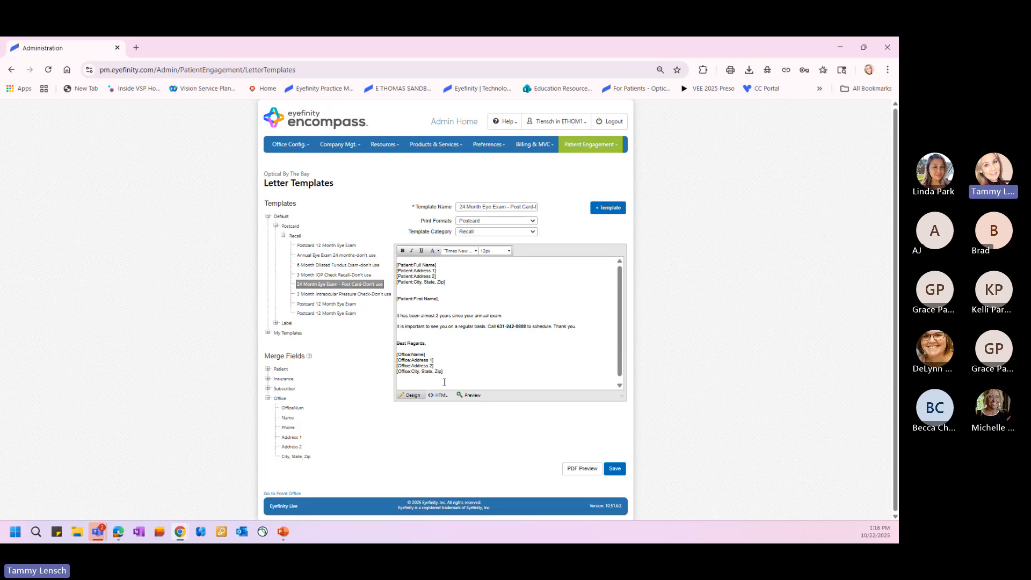
{"action": "left_click", "coordinate": [324, 295]}
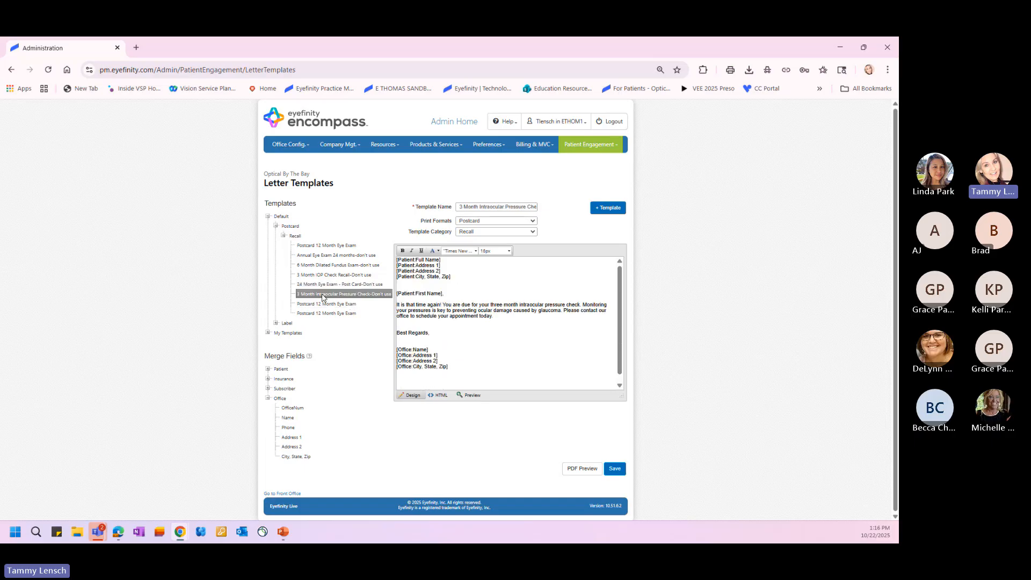
{"action": "left_click", "coordinate": [324, 304]}
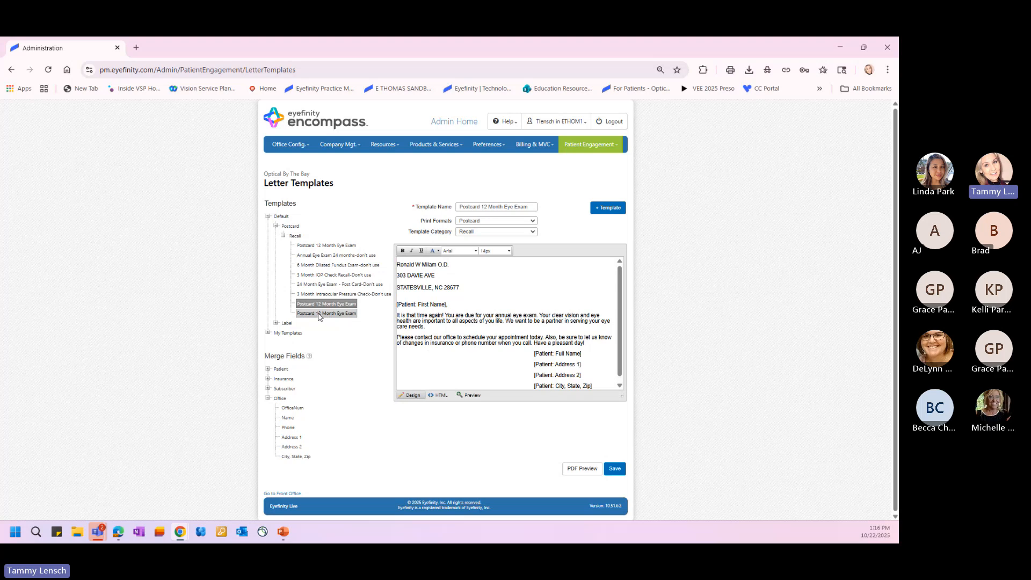
{"action": "left_click", "coordinate": [325, 313]}
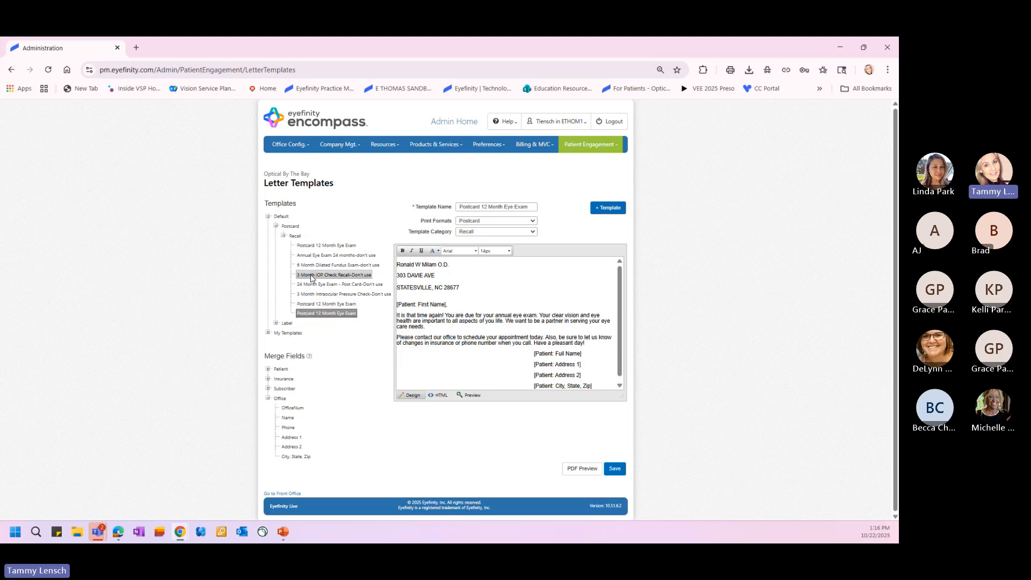
- Clone the default 3 Month IOP Check Recall-Don't use postcard template into My Templates
{"action": "left_click", "coordinate": [311, 276]}
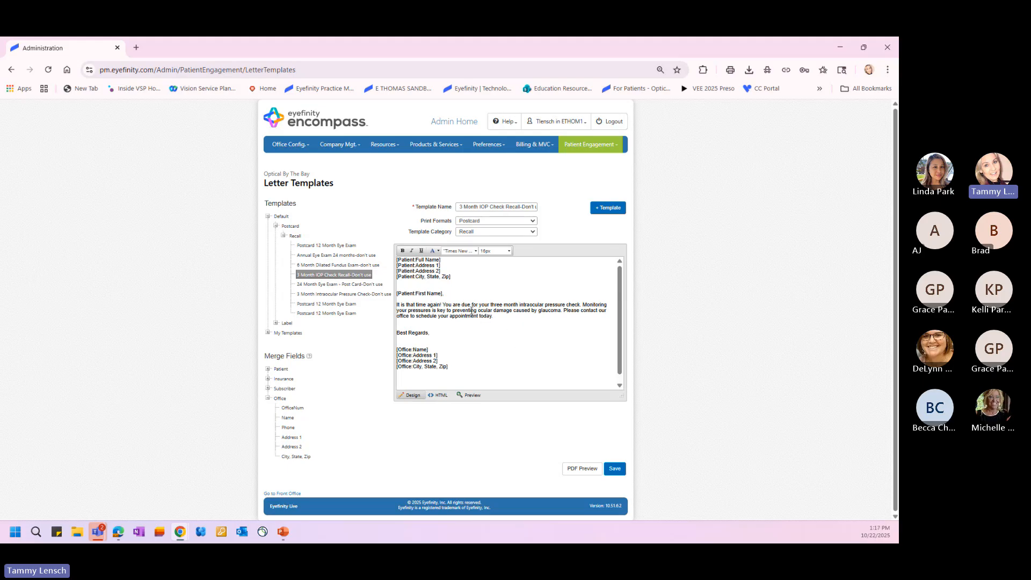
{"action": "right_click", "coordinate": [319, 276]}
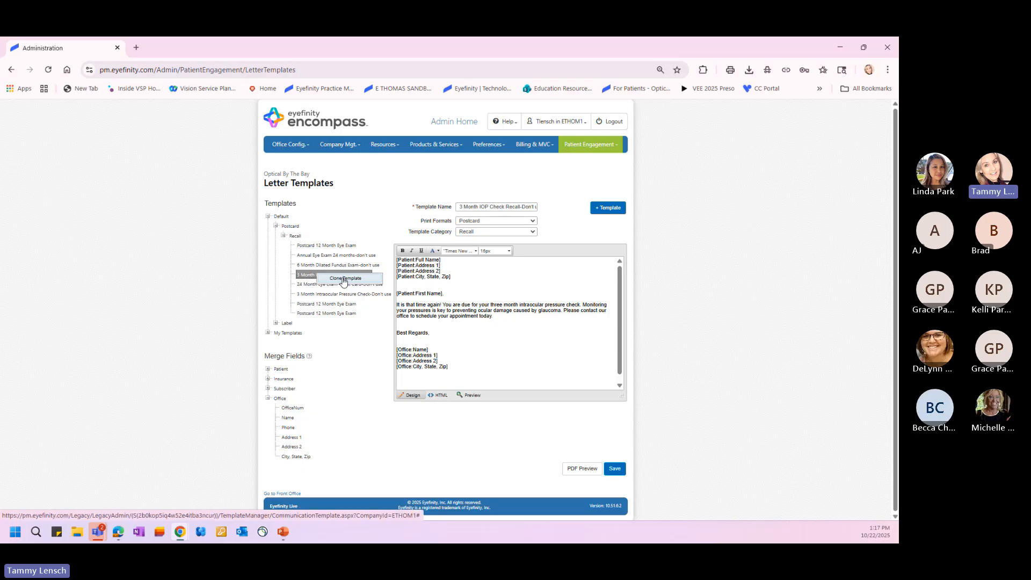
{"action": "left_click", "coordinate": [344, 279]}
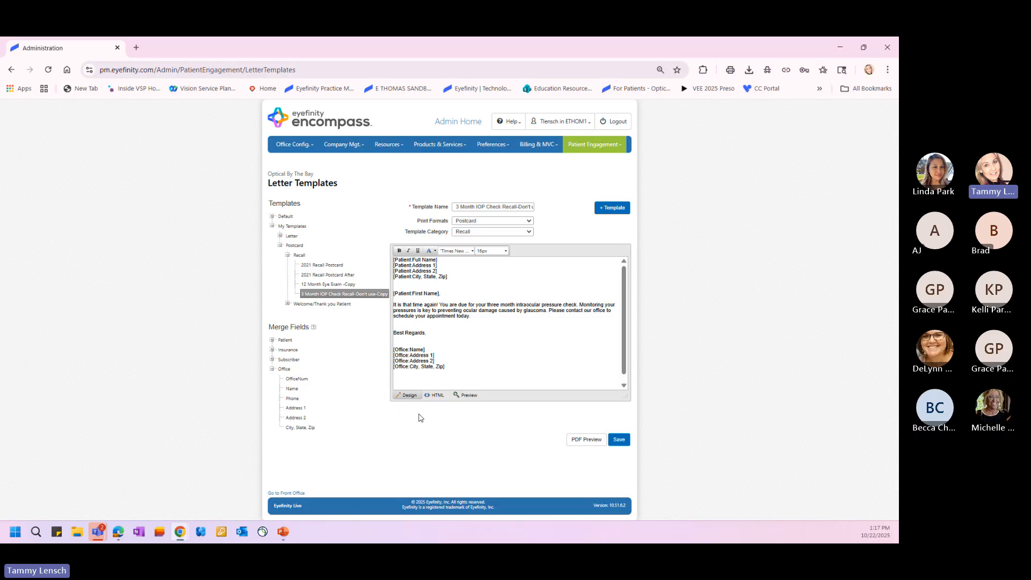
{"action": "right_click", "coordinate": [327, 294]}
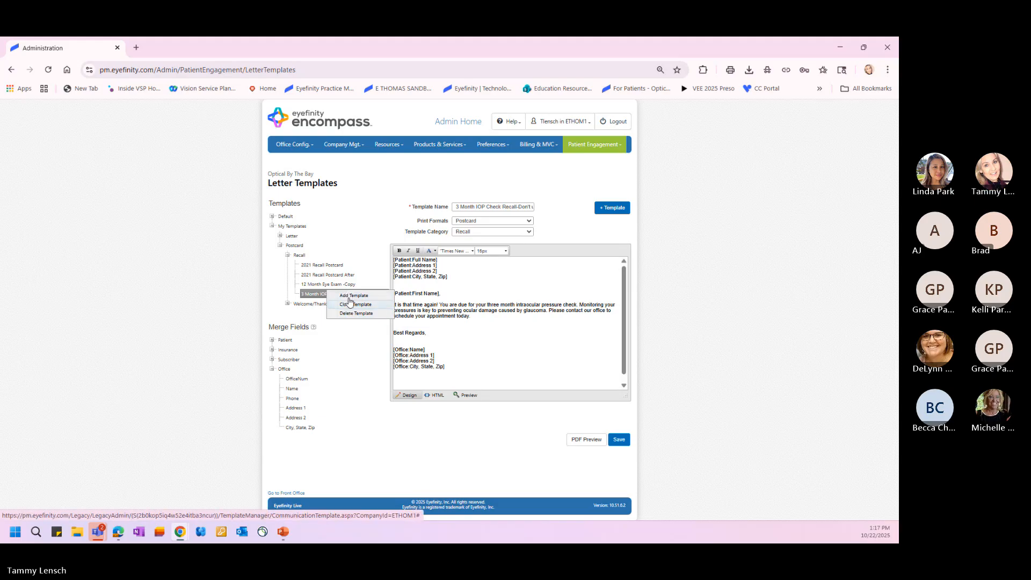
{"action": "left_click", "coordinate": [349, 341]}
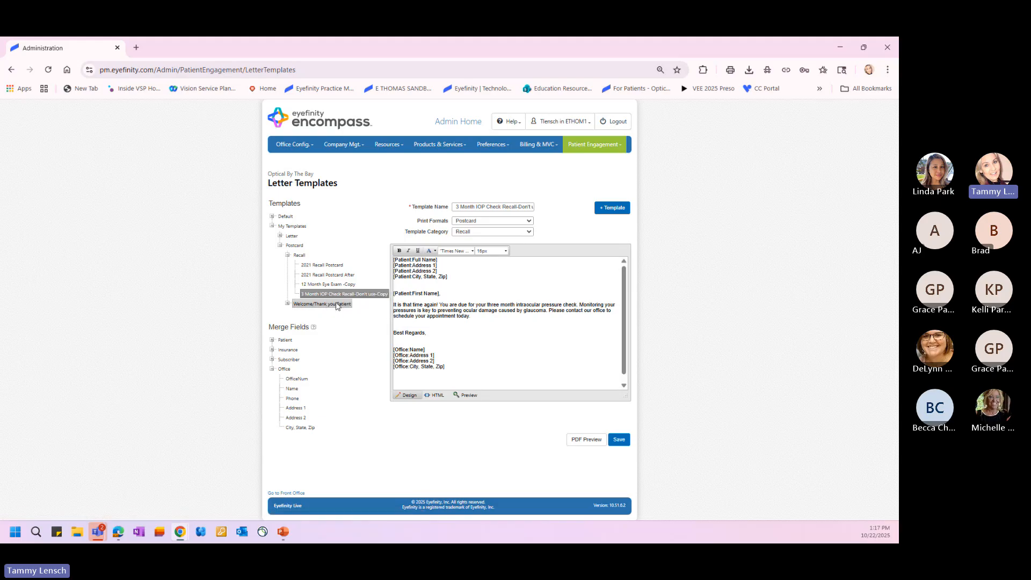
{"action": "right_click", "coordinate": [334, 296]}
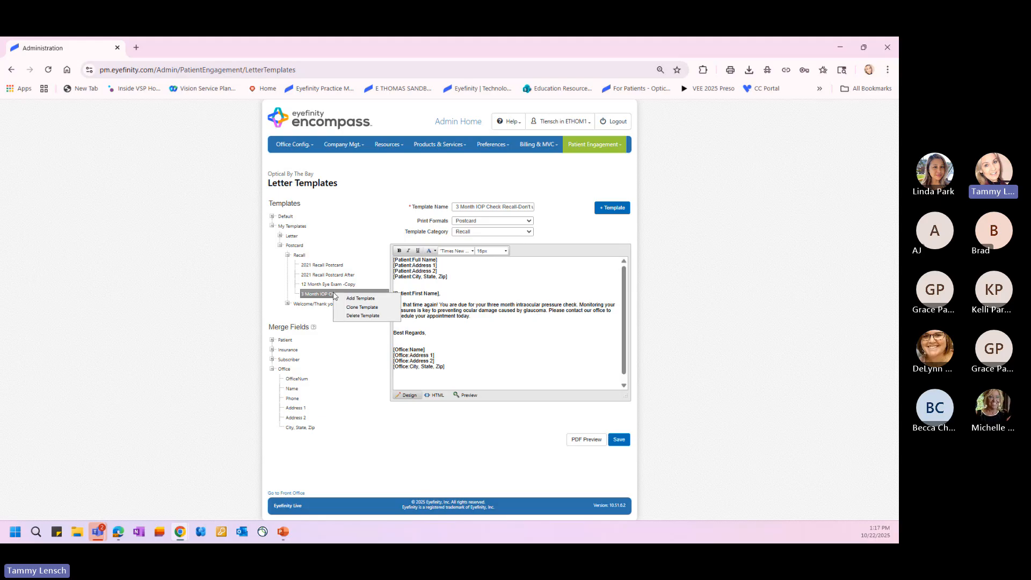
{"action": "left_click", "coordinate": [336, 356]}
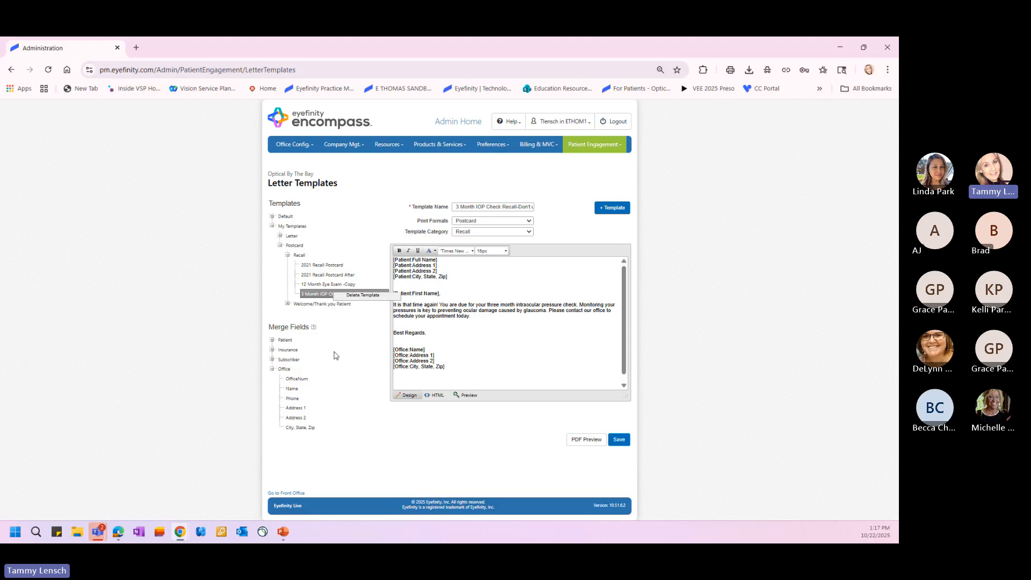
- Open the Webinar Test postcard under Welcome/Thank you Patient in My Templates, review its PDF preview and close the preview
{"action": "left_click", "coordinate": [288, 256]}
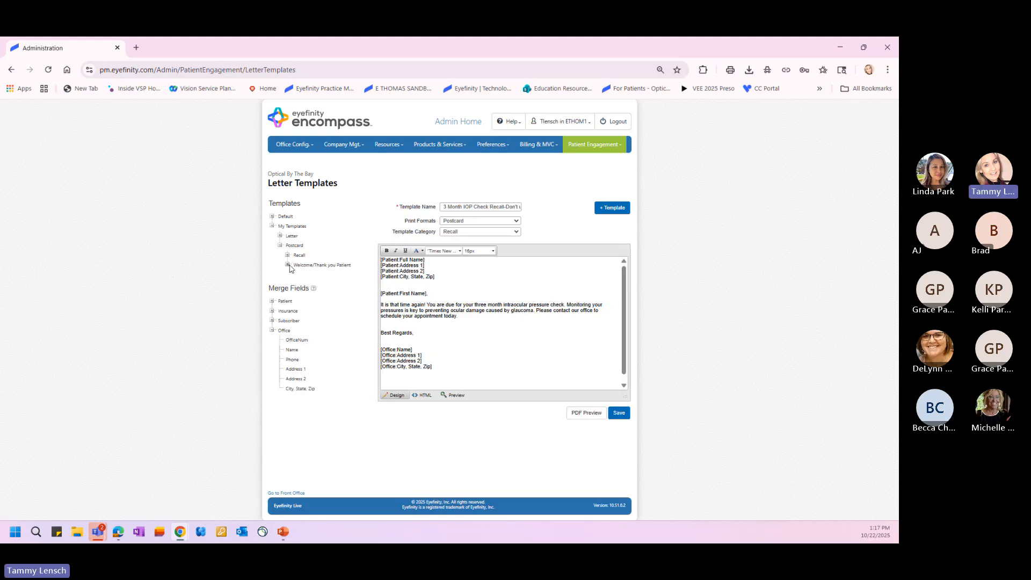
{"action": "left_click", "coordinate": [288, 265]}
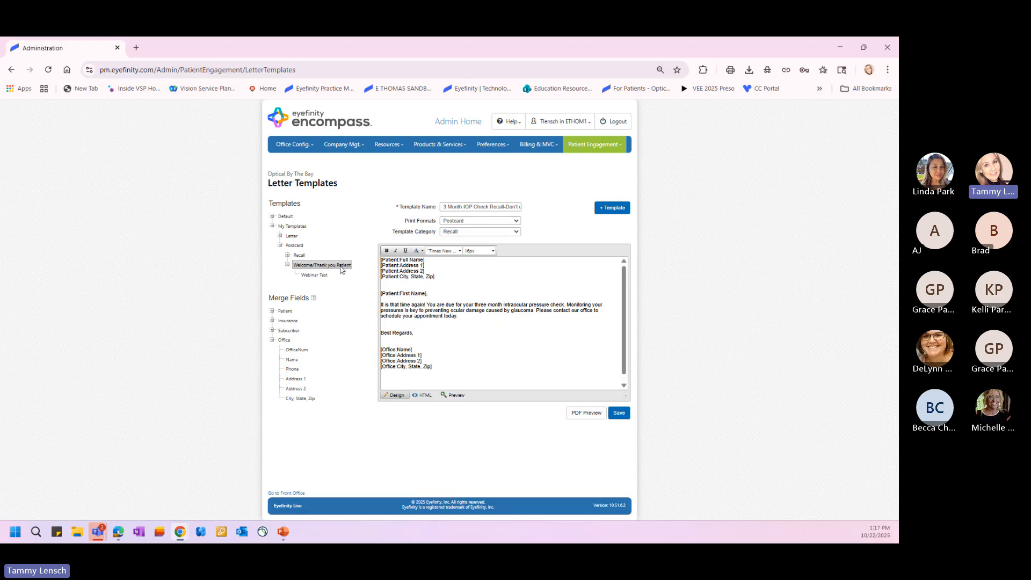
{"action": "left_click", "coordinate": [316, 275]}
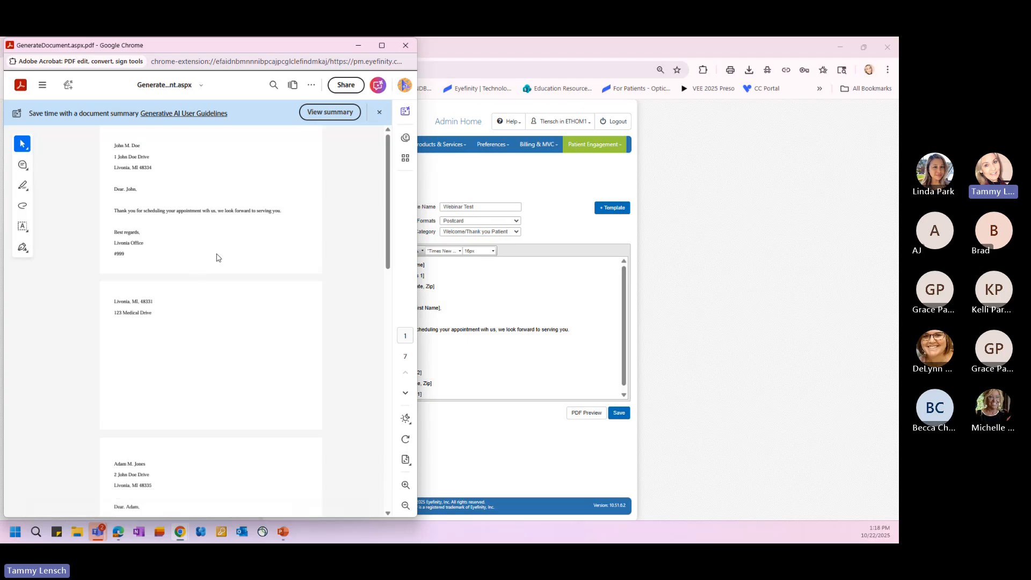
{"action": "left_click_drag", "start_coordinate": [331, 51], "coordinate": [289, 51]}
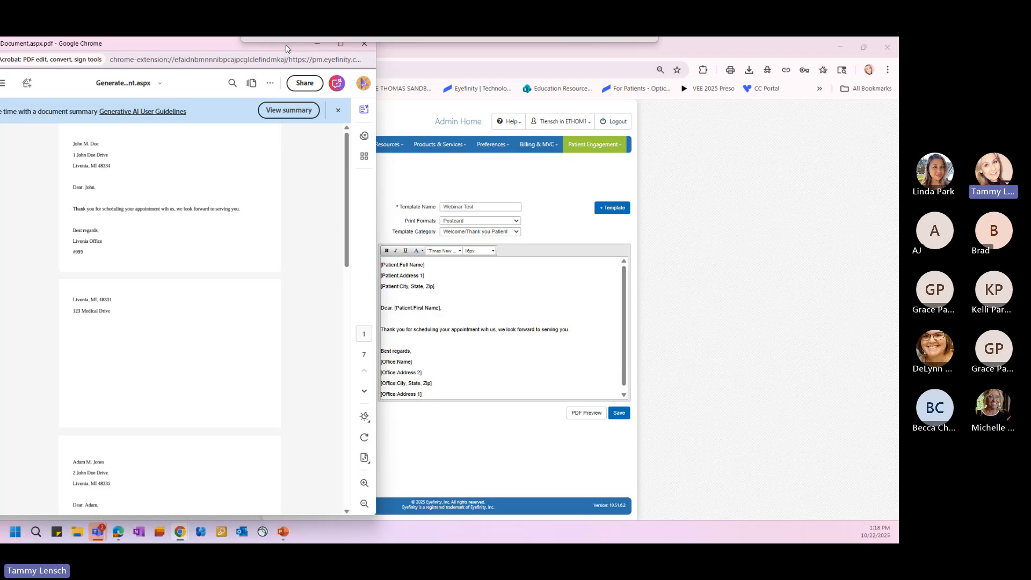
{"action": "left_click", "coordinate": [365, 46]}
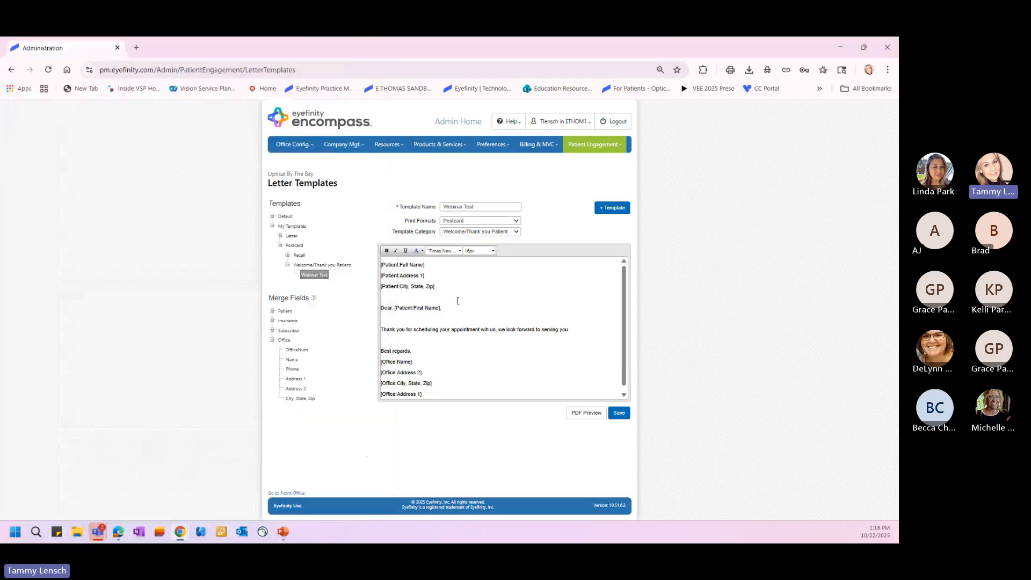
- Delete the Webinar Test postcard template from My Templates
{"action": "scroll", "coordinate": [485, 324], "scroll_direction": "down", "scroll_amount": 1}
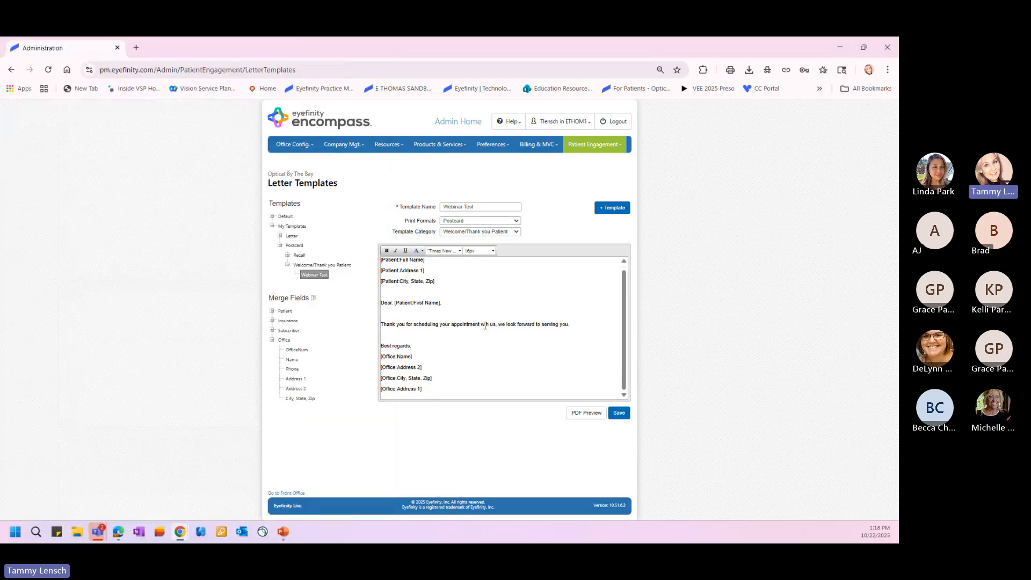
{"action": "scroll", "coordinate": [485, 325], "scroll_direction": "up", "scroll_amount": 1}
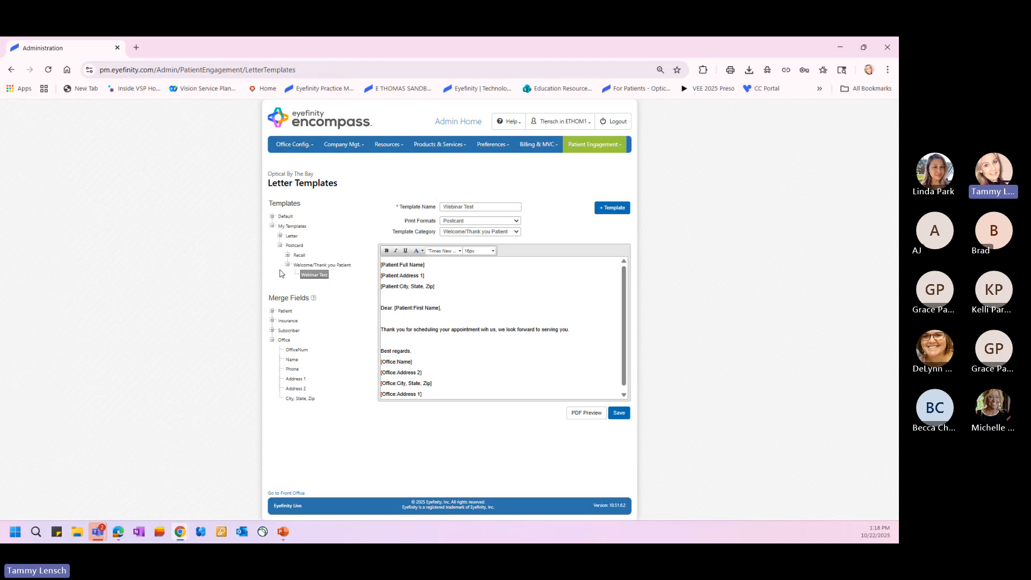
{"action": "right_click", "coordinate": [309, 278]}
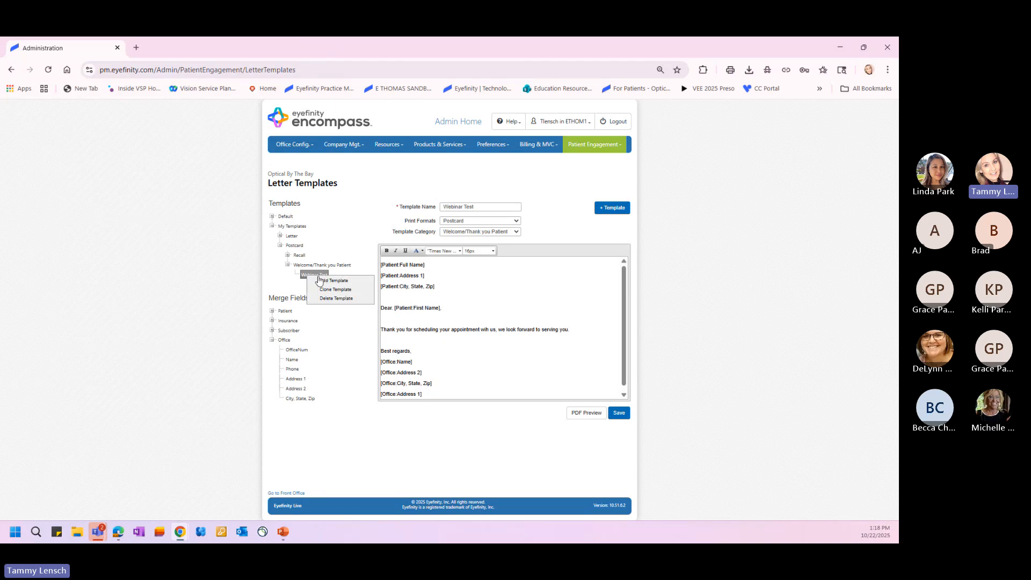
{"action": "left_click", "coordinate": [333, 298]}
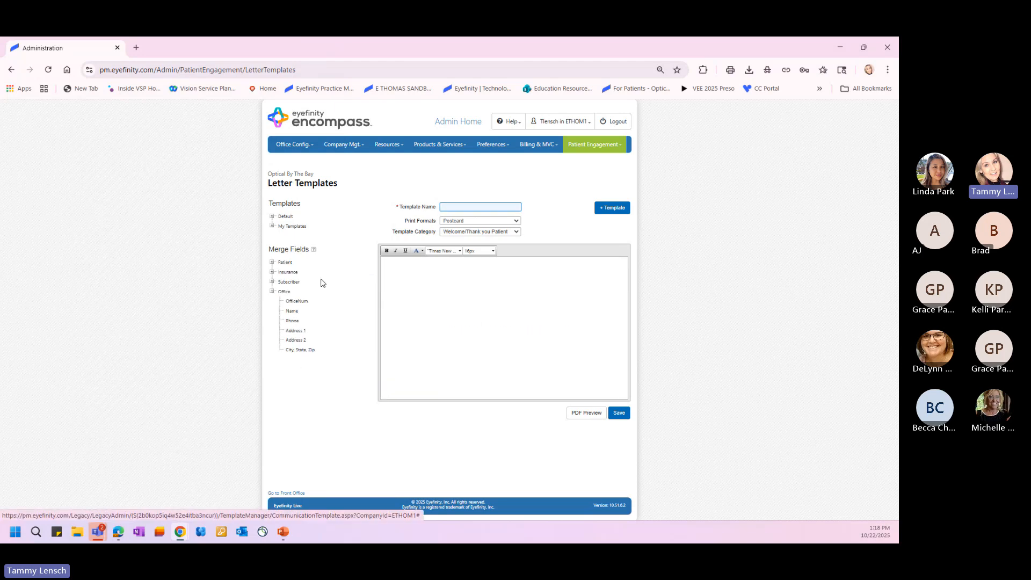
- Open the 6 Month Dilated Fundus Exam recall letter in My Templates, review its PDF preview and close the preview
{"action": "left_click", "coordinate": [272, 226]}
{"action": "left_click", "coordinate": [280, 237]}
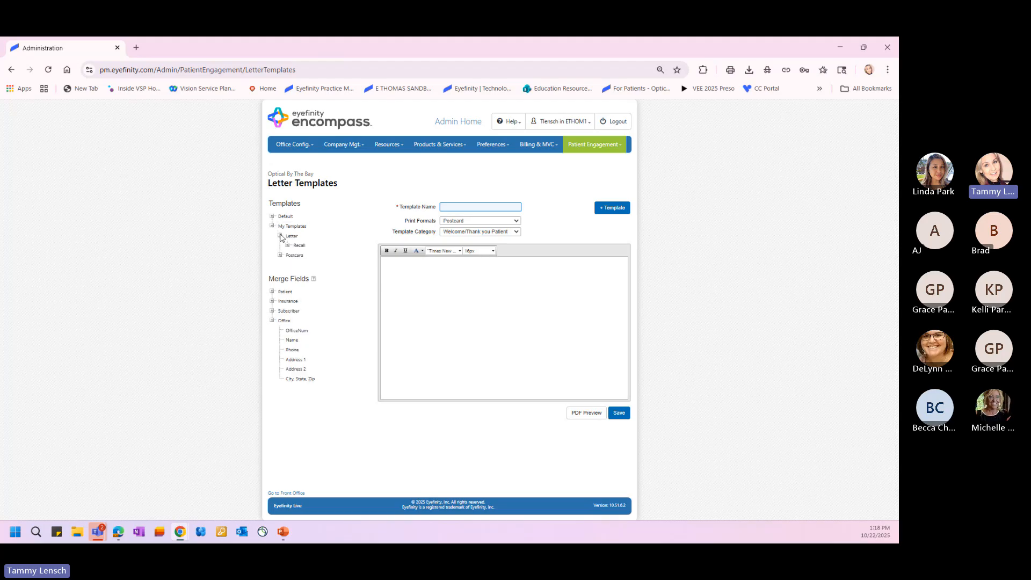
{"action": "left_click", "coordinate": [287, 245]}
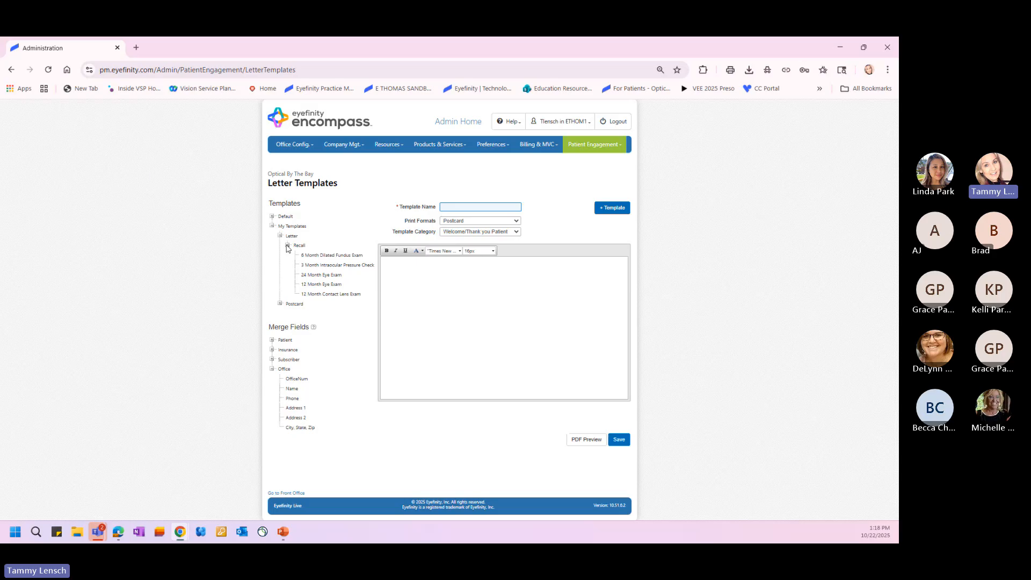
{"action": "left_click", "coordinate": [341, 256]}
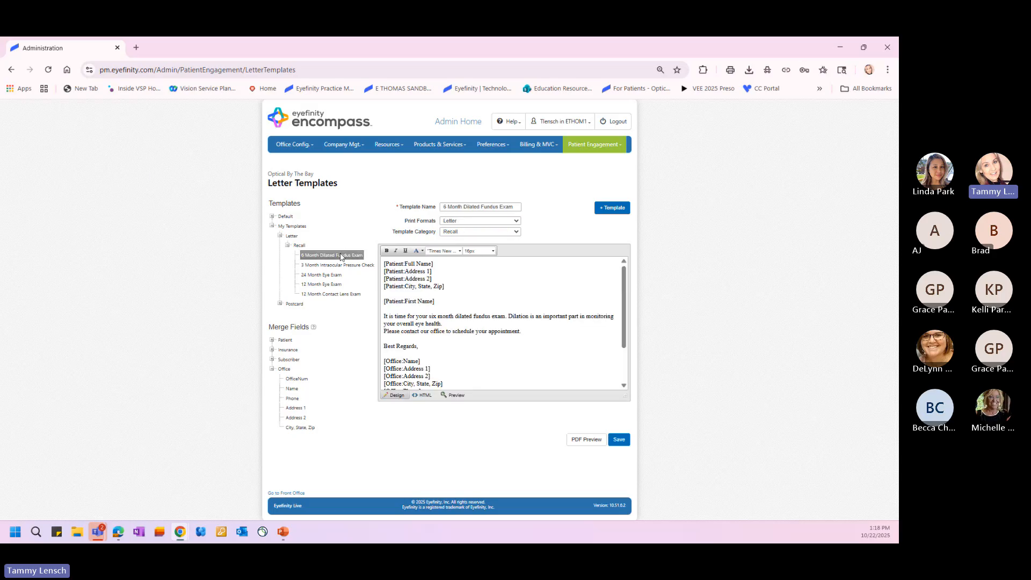
{"action": "left_click", "coordinate": [576, 440]}
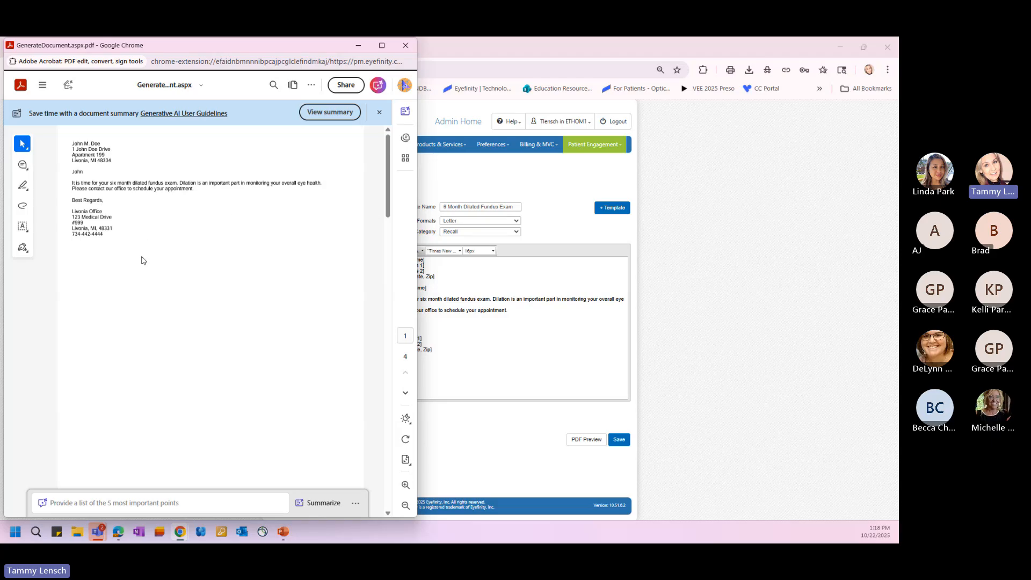
{"action": "left_click_drag", "start_coordinate": [323, 47], "coordinate": [275, 59]}
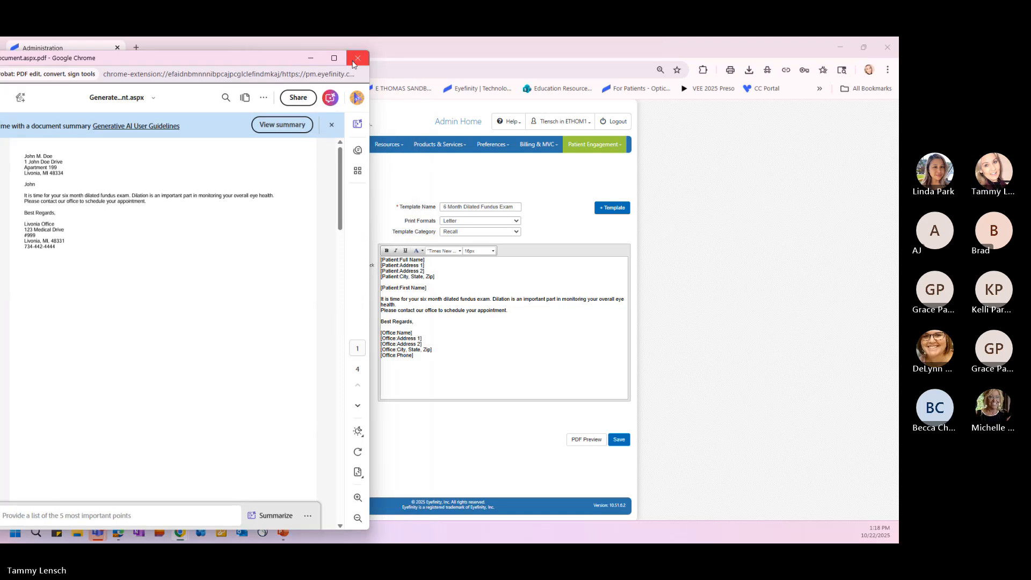
{"action": "left_click", "coordinate": [356, 58]}
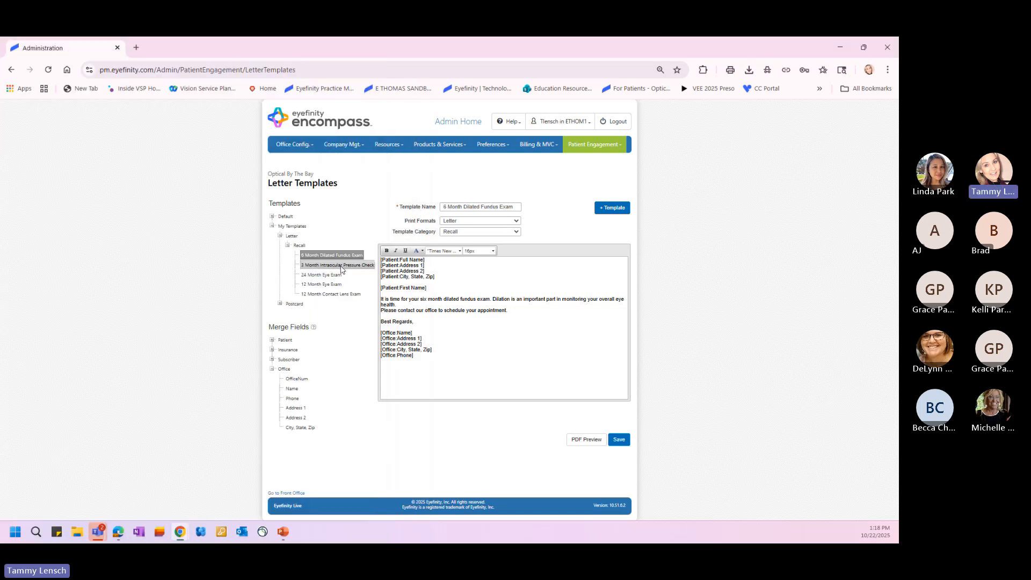
- Open the 3 Month Intraocular Pressure Check recall letter and view the actions available for it, then collapse the Letter group
{"action": "left_click", "coordinate": [342, 266]}
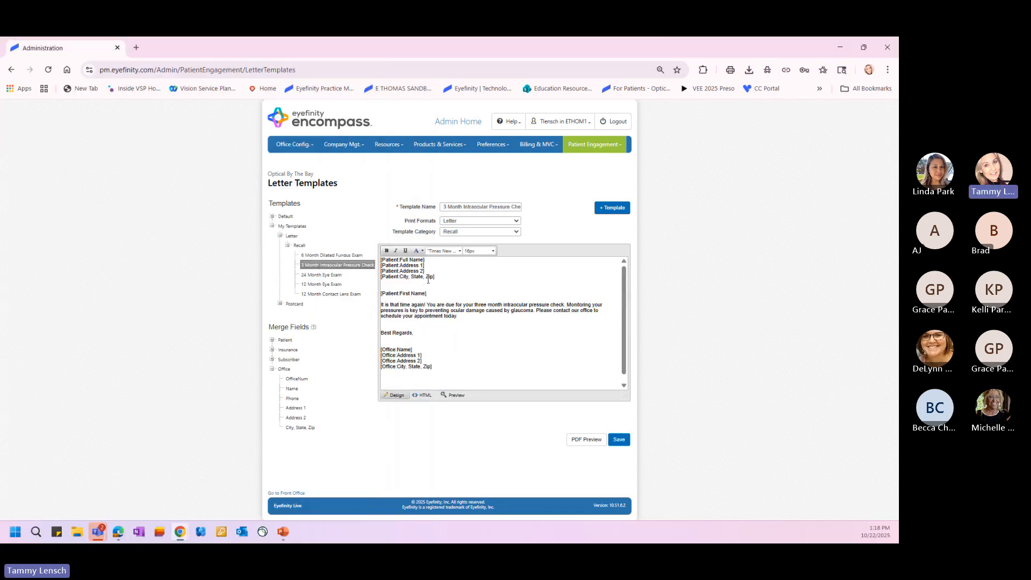
{"action": "right_click", "coordinate": [324, 266]}
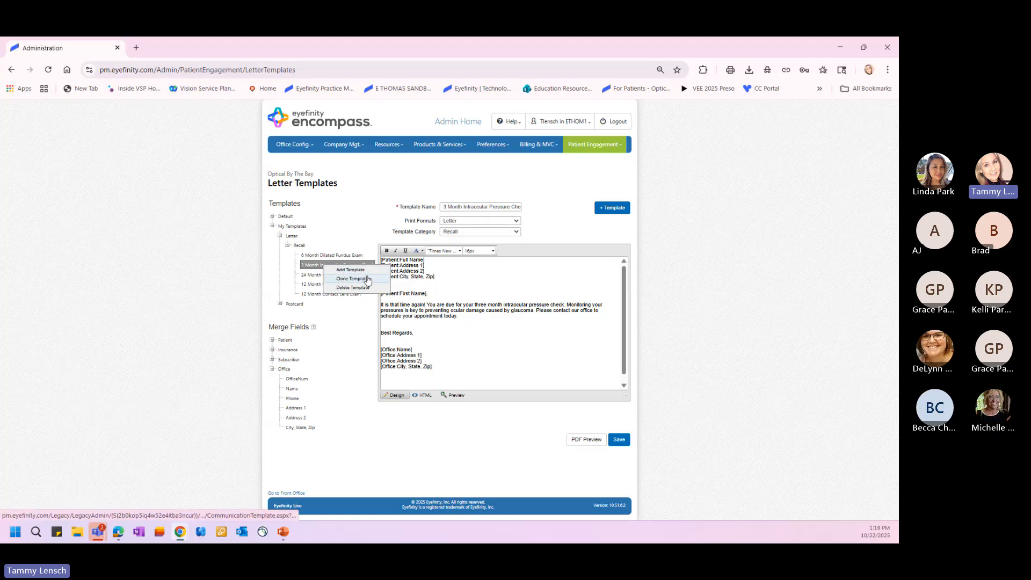
{"action": "left_click", "coordinate": [359, 345]}
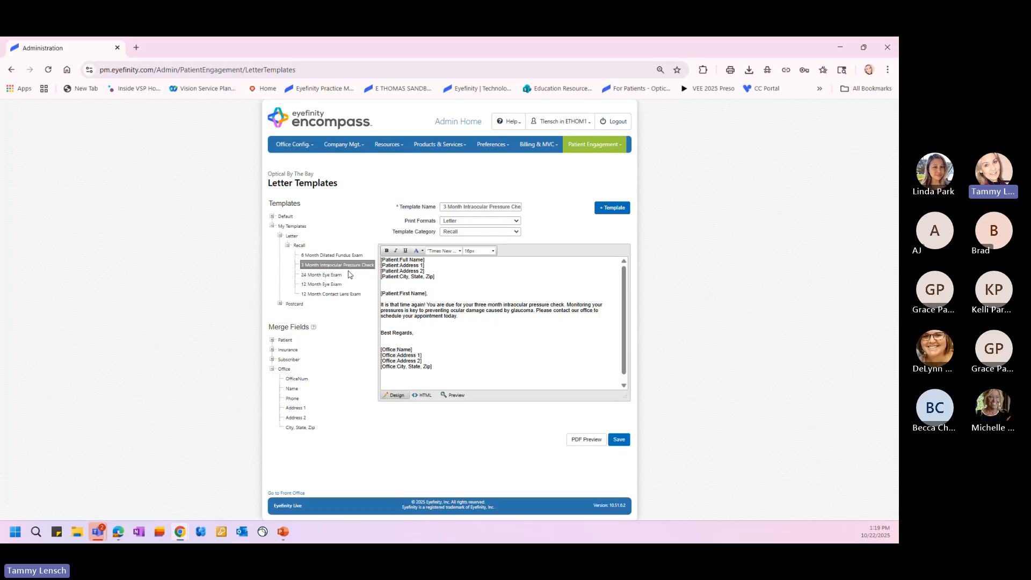
{"action": "left_click", "coordinate": [280, 237]}
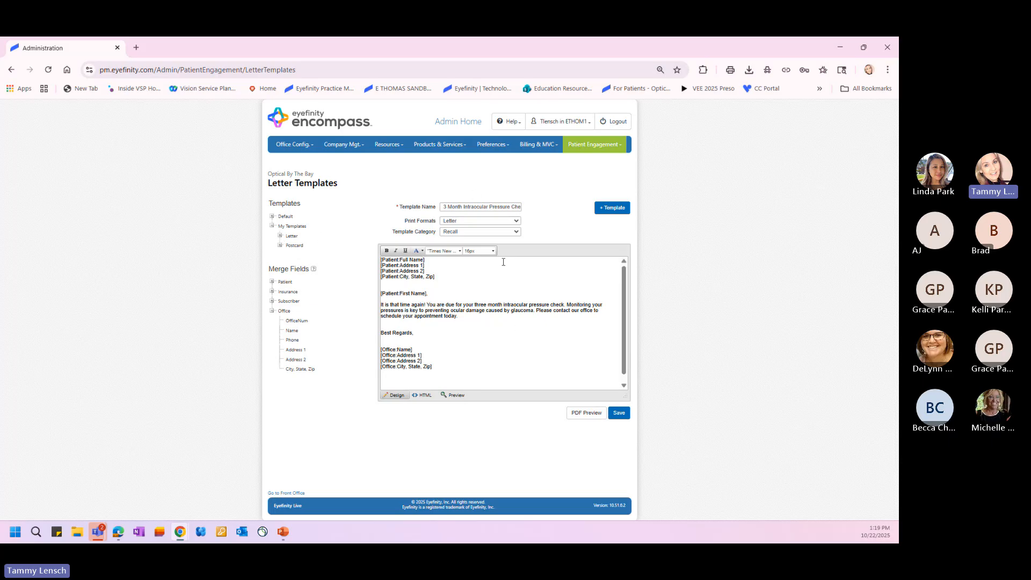
- Examine the print format and template category options offered for the open letter template
{"action": "left_click", "coordinate": [482, 222]}
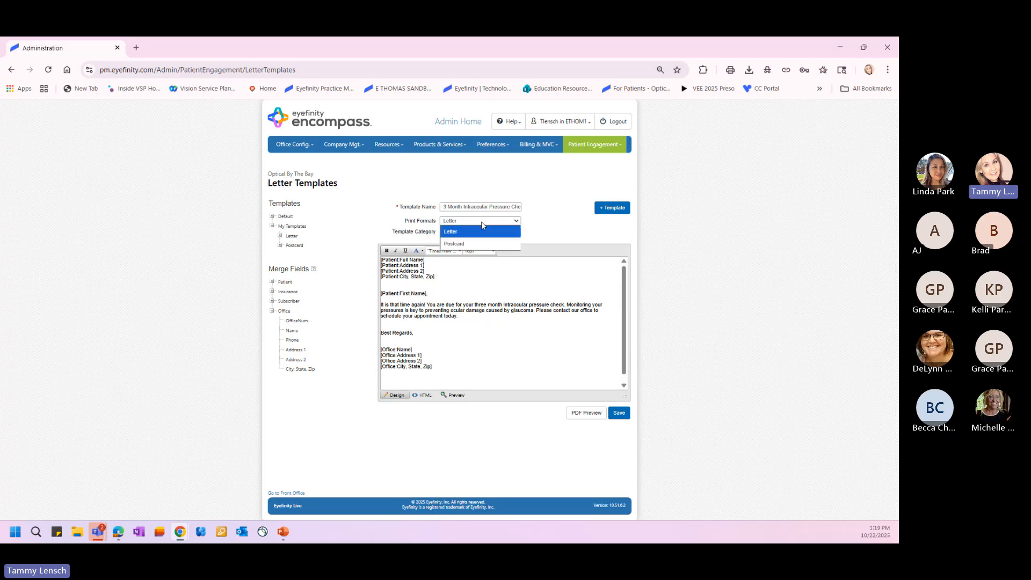
{"action": "left_click", "coordinate": [481, 222]}
{"action": "left_click", "coordinate": [482, 231]}
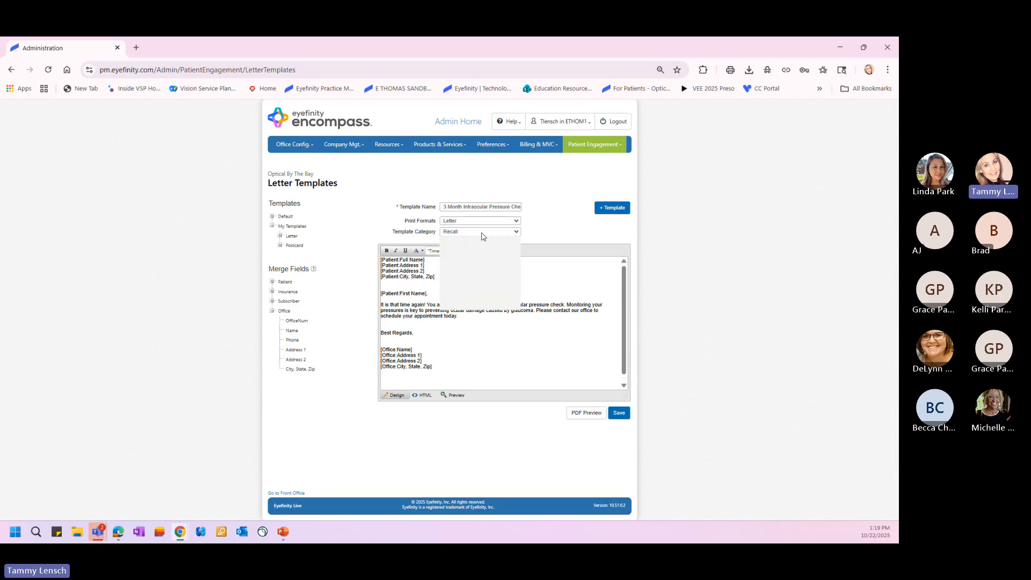
{"action": "left_click", "coordinate": [548, 220]}
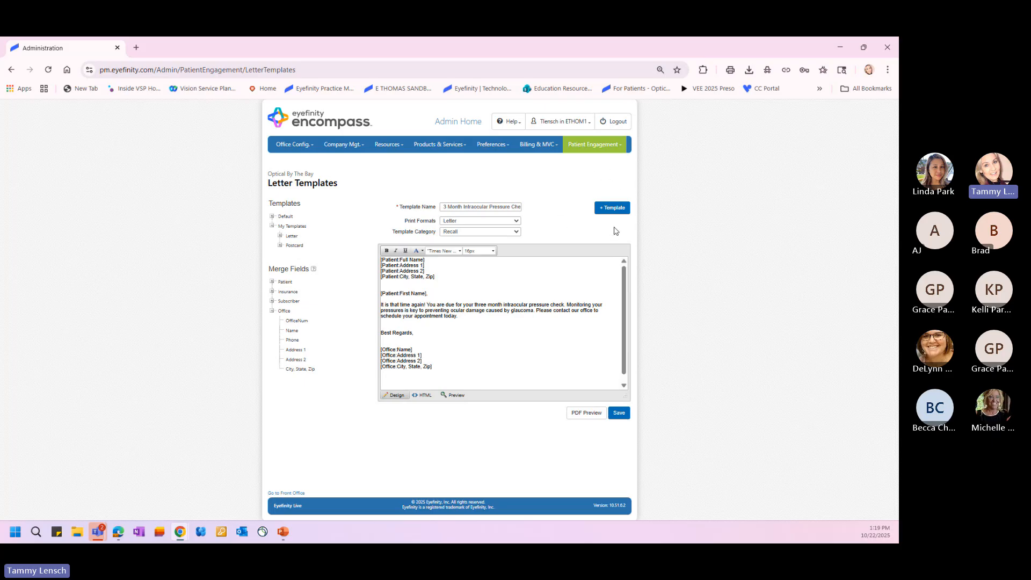
- Start a new template named Webinar Test #2 with the Postcard print format and the Referral- Thank You category
{"action": "left_click", "coordinate": [606, 210]}
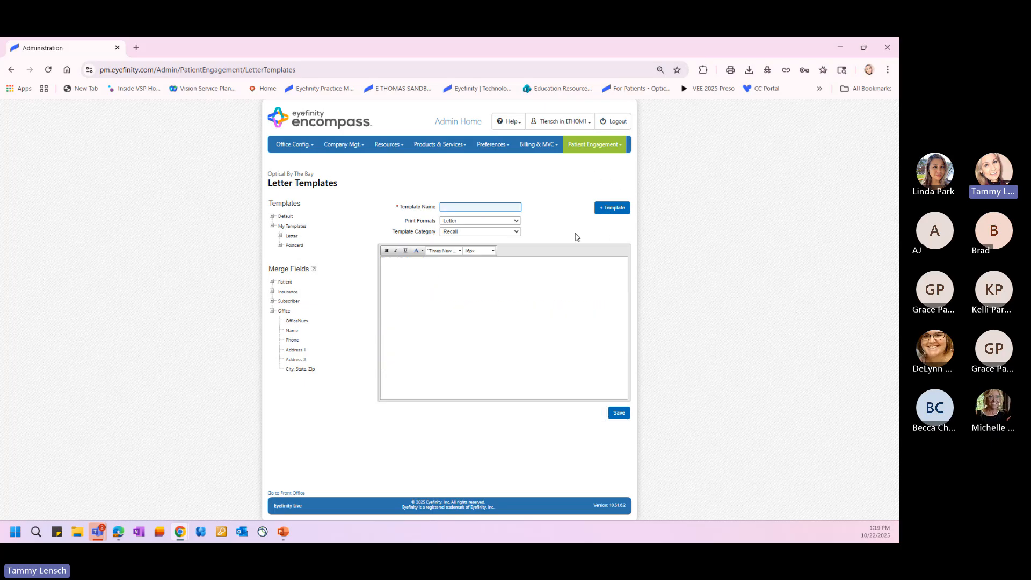
{"action": "left_click", "coordinate": [447, 208]}
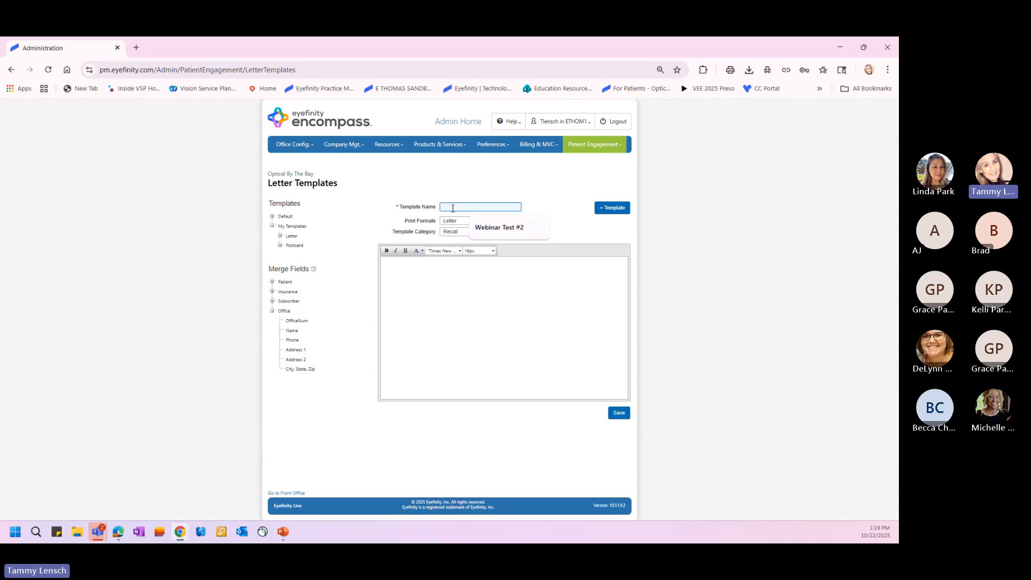
{"action": "left_click", "coordinate": [490, 230]}
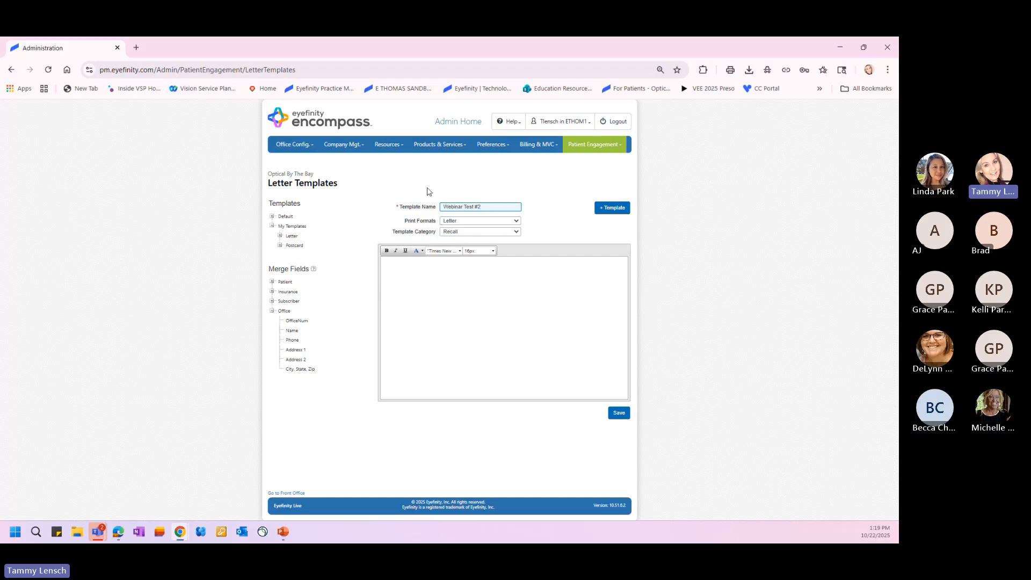
{"action": "left_click", "coordinate": [514, 223]}
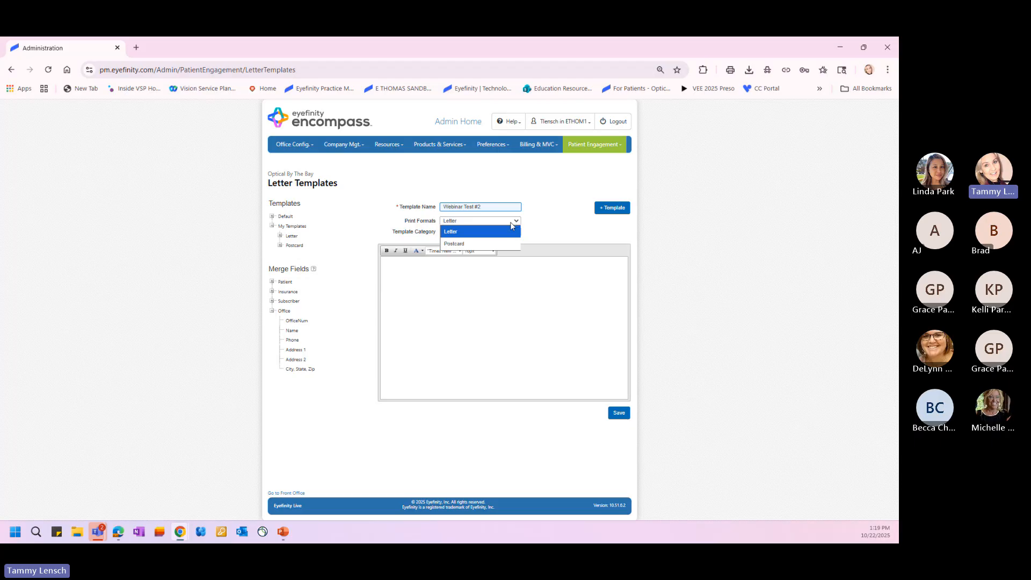
{"action": "left_click", "coordinate": [477, 244]}
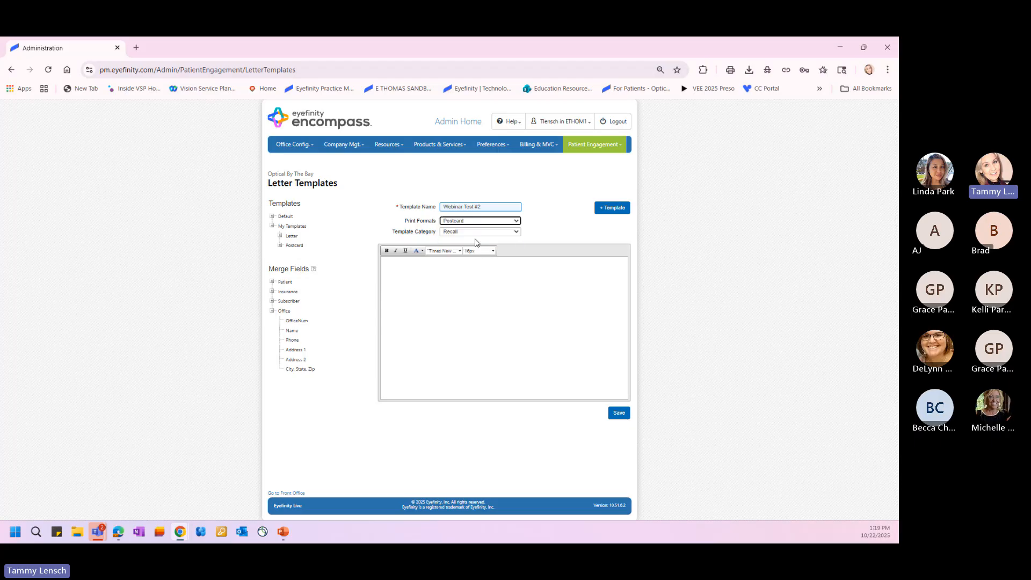
{"action": "left_click", "coordinate": [517, 232]}
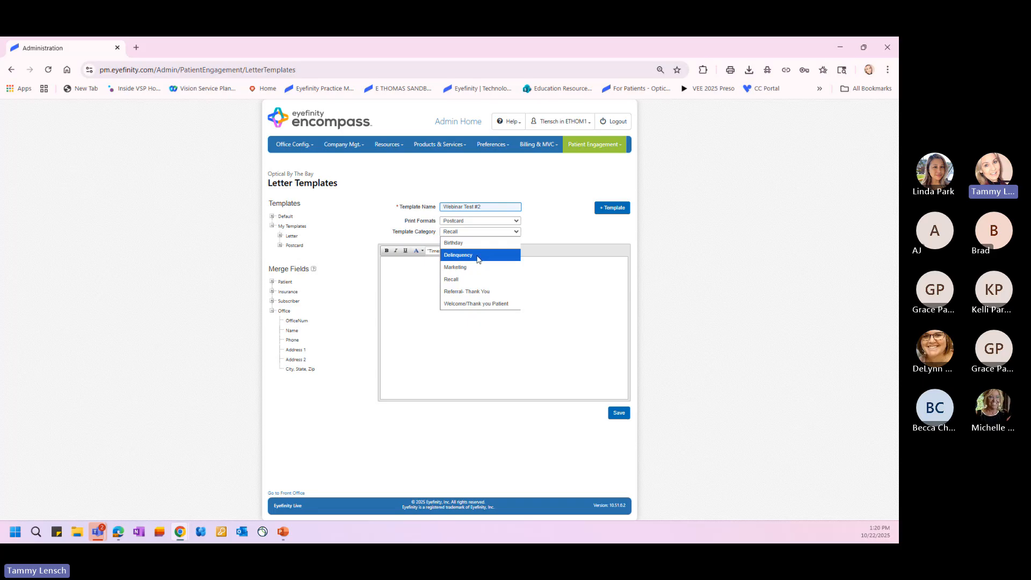
{"action": "left_click", "coordinate": [469, 292]}
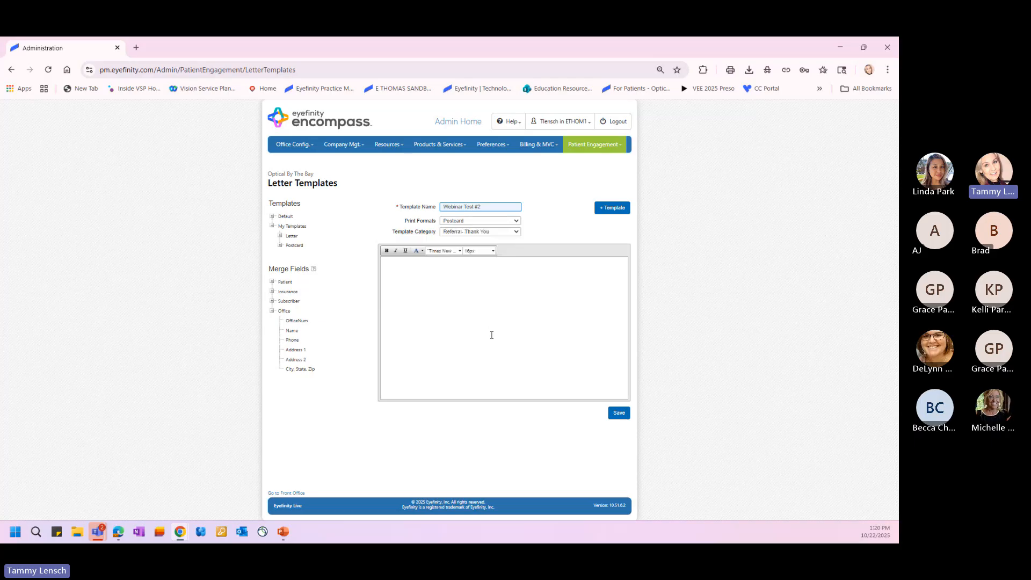
{"action": "left_click", "coordinate": [466, 290]}
- Try out two ways of inserting the Patient Full Name merge field into the blank template body, deleting the field each time
{"action": "left_click", "coordinate": [272, 311]}
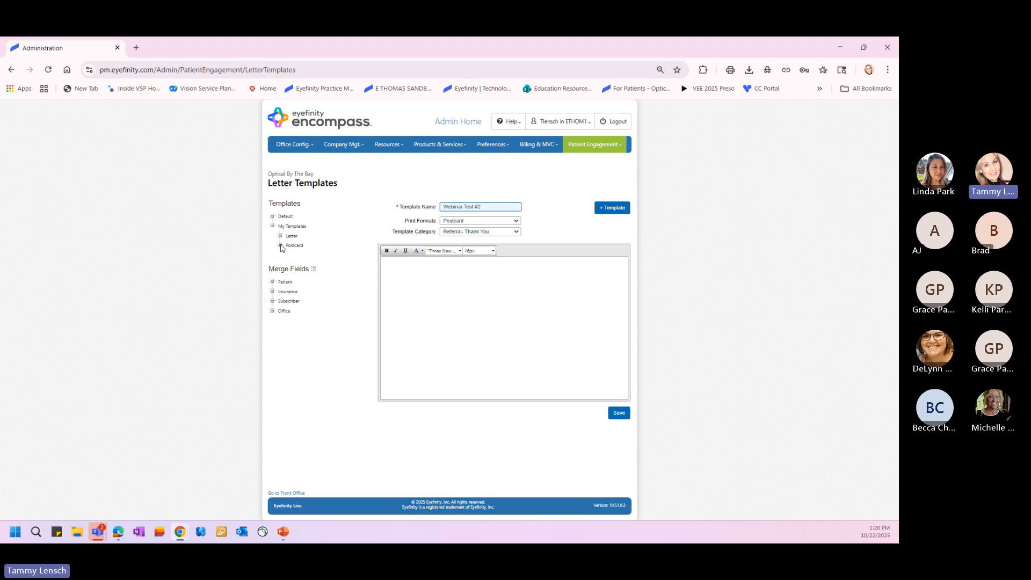
{"action": "left_click", "coordinate": [401, 269]}
{"action": "left_click", "coordinate": [272, 282]}
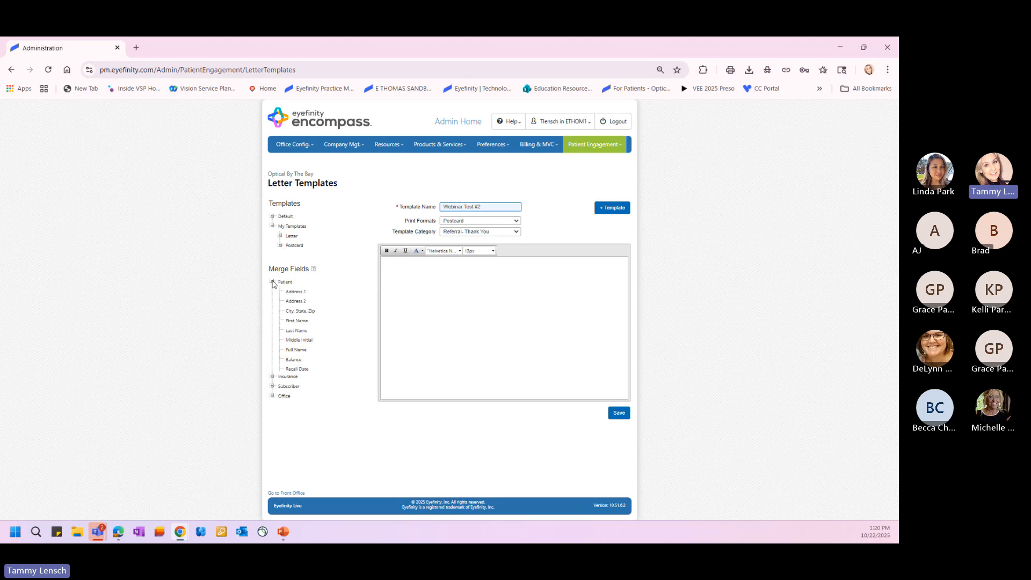
{"action": "double_click", "coordinate": [303, 352]}
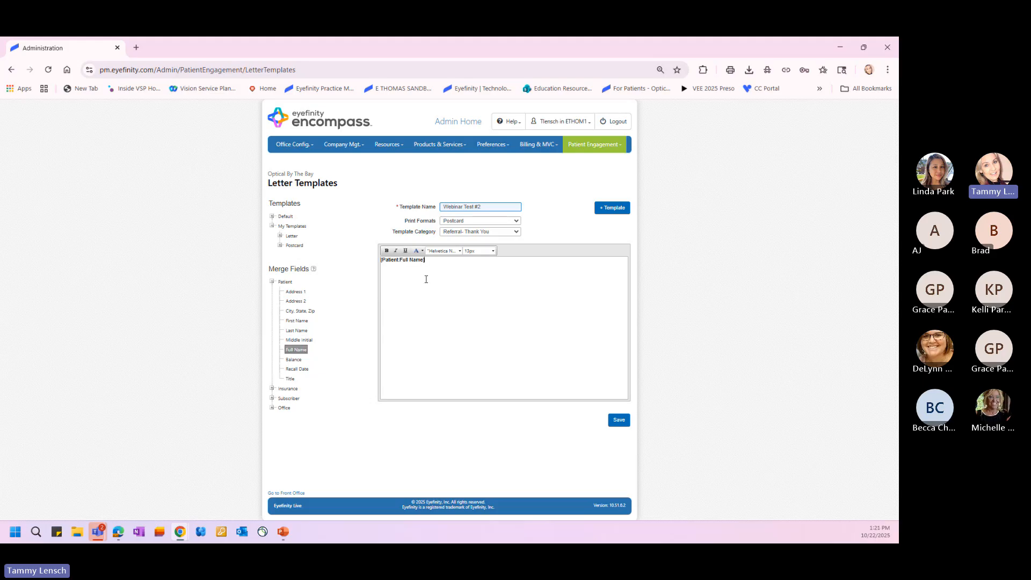
{"action": "left_click_drag", "start_coordinate": [429, 268], "coordinate": [365, 261]}
{"action": "key", "text": "Delete"}
{"action": "left_click_drag", "start_coordinate": [301, 352], "coordinate": [381, 260]}
{"action": "left_click", "coordinate": [428, 260]}
{"action": "left_click_drag", "start_coordinate": [430, 262], "coordinate": [379, 261]}
{"action": "key", "text": "BackSpace"}
- Open the 2021 Recall Postcard template from the Recall postcards in My Templates
{"action": "left_click", "coordinate": [280, 245]}
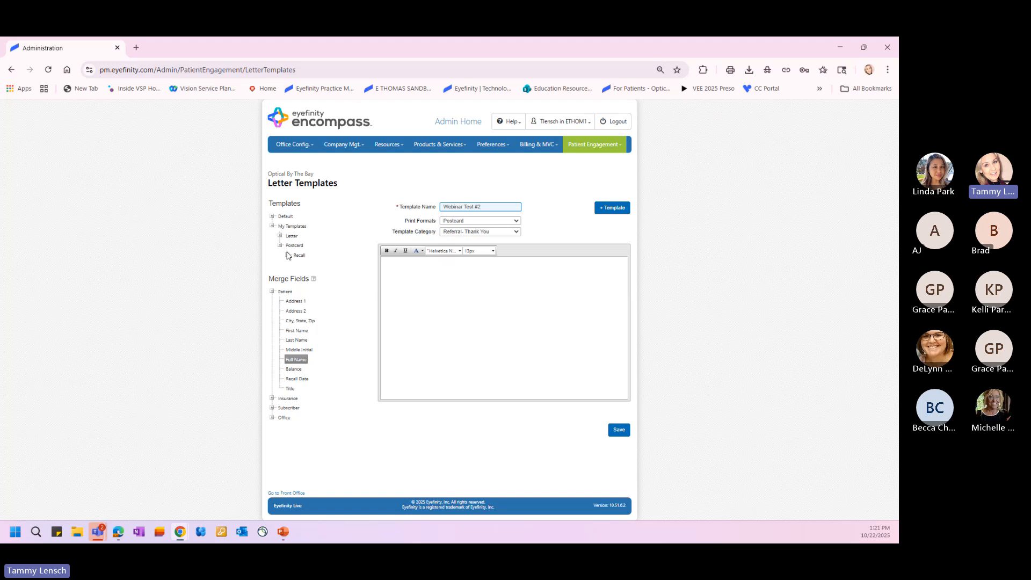
{"action": "left_click", "coordinate": [288, 255]}
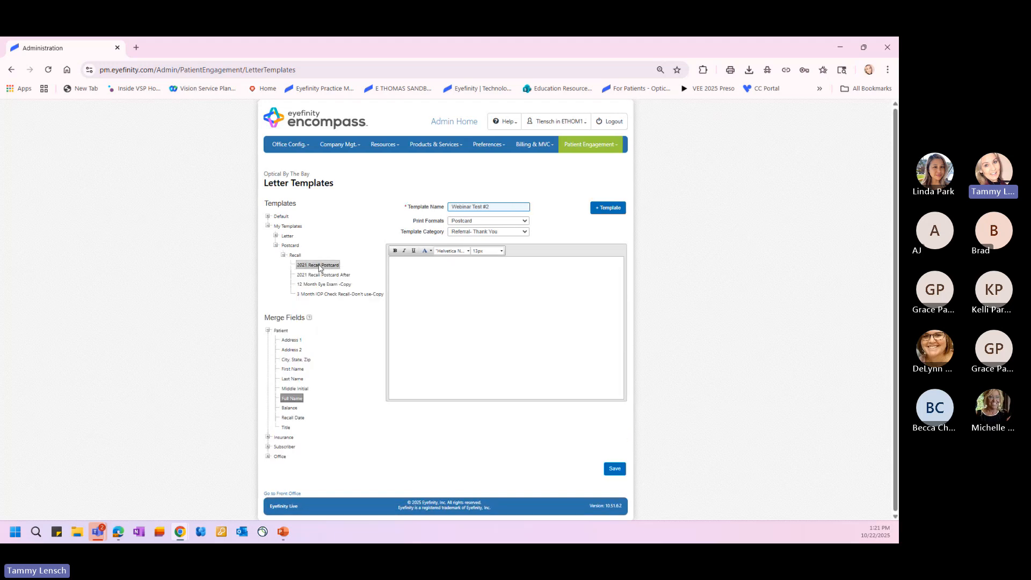
{"action": "left_click", "coordinate": [318, 266]}
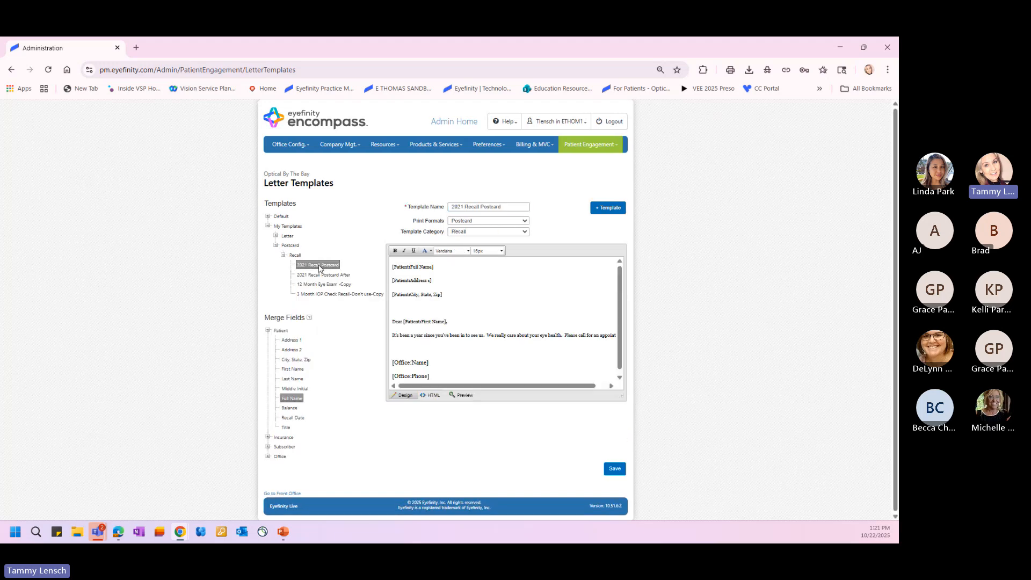
- Copy the patient name and address merge fields from the body of the 3 Month IOP Check Recall-Don't use-Copy postcard template
{"action": "left_click", "coordinate": [341, 275]}
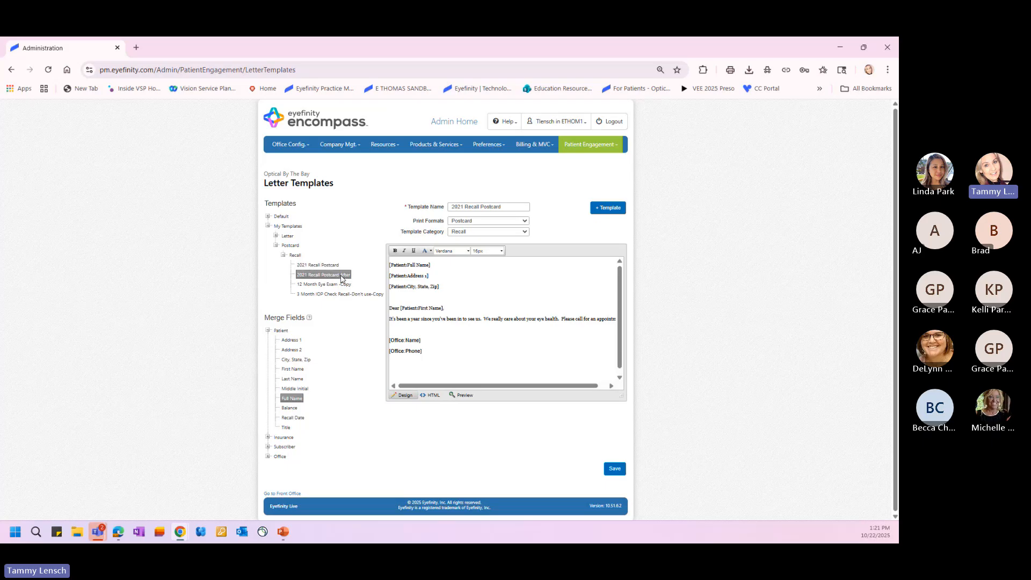
{"action": "left_click", "coordinate": [330, 294]}
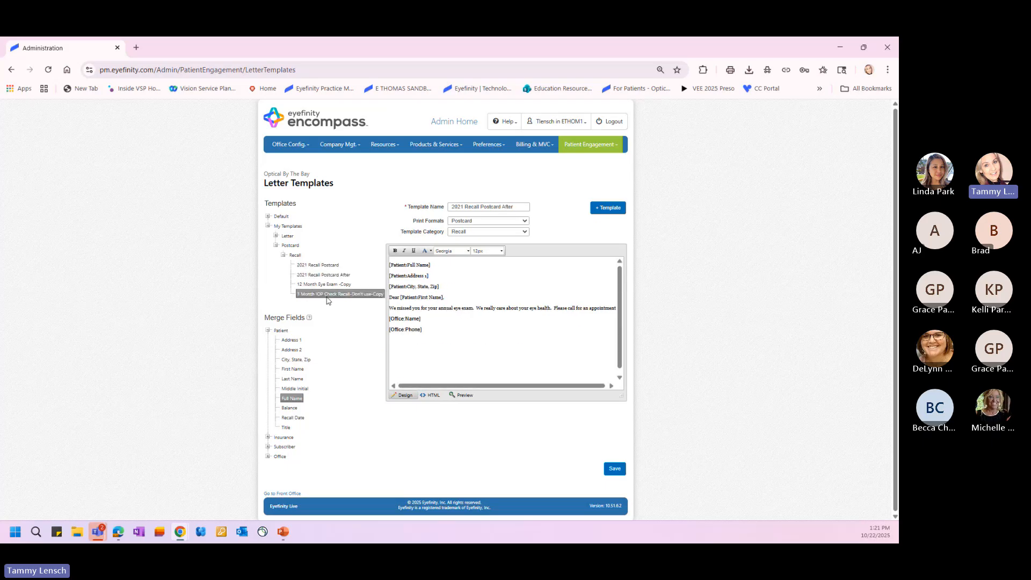
{"action": "left_click_drag", "start_coordinate": [447, 282], "coordinate": [389, 257]}
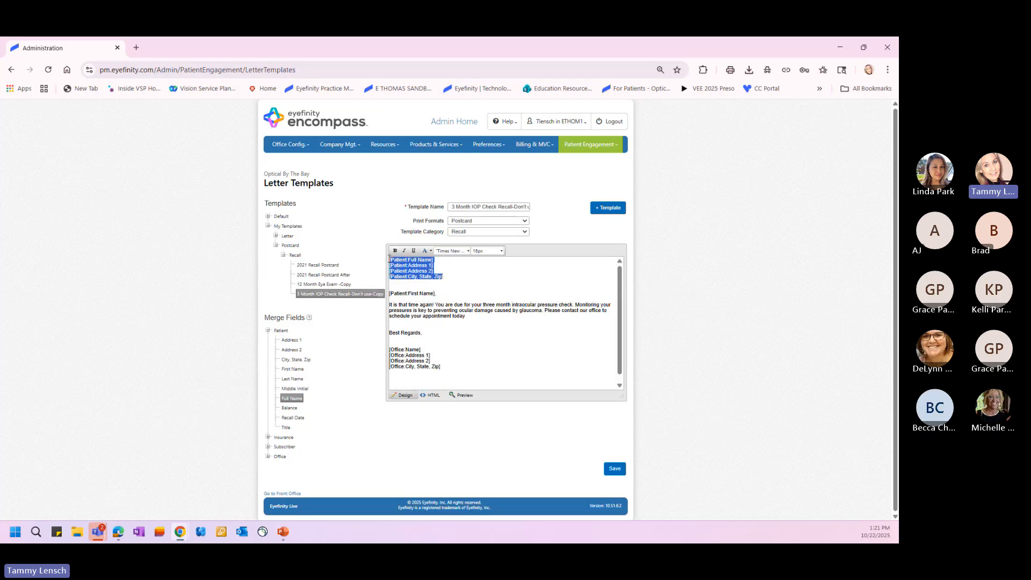
{"action": "right_click", "coordinate": [396, 264]}
{"action": "left_click", "coordinate": [424, 299]}
{"action": "left_click", "coordinate": [553, 237]}
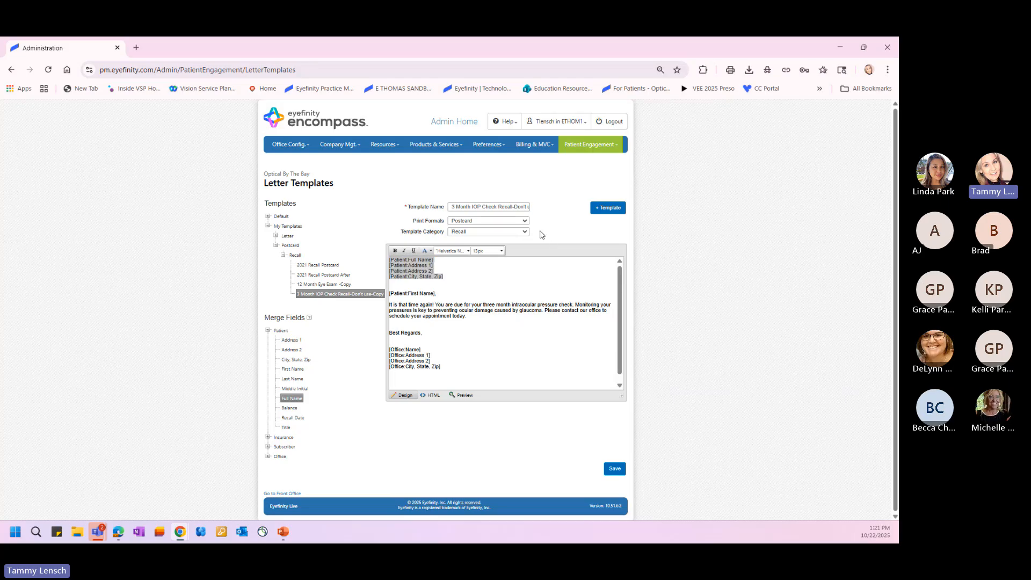
- Start a new Recall postcard template named Webinar Test #2 and paste the copied patient name and address fields into its body
{"action": "left_click", "coordinate": [268, 227]}
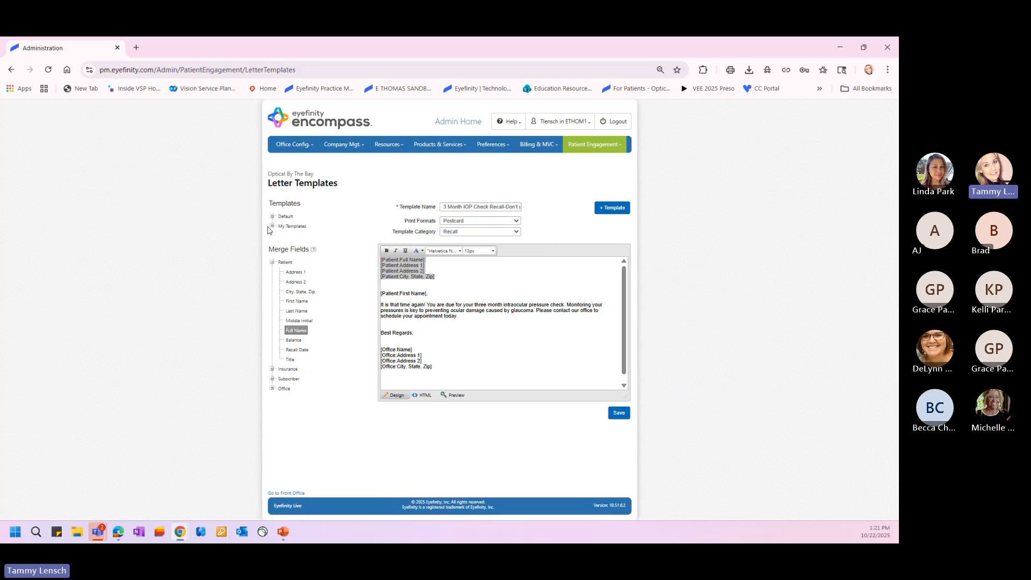
{"action": "left_click", "coordinate": [602, 213]}
{"action": "right_click", "coordinate": [406, 268]}
{"action": "left_click", "coordinate": [424, 370]}
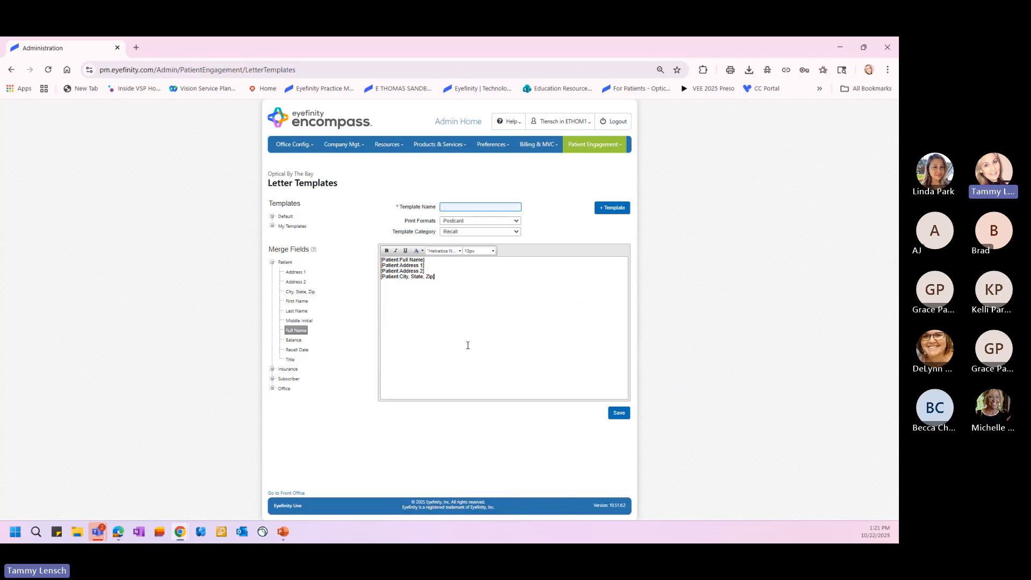
{"action": "left_click", "coordinate": [481, 207]}
{"action": "left_click", "coordinate": [497, 225]}
- Add the greeting "Dear" below the address block, followed by the Patient First Name merge field and a comma
{"action": "left_click", "coordinate": [446, 276]}
{"action": "key", "text": "Return"}
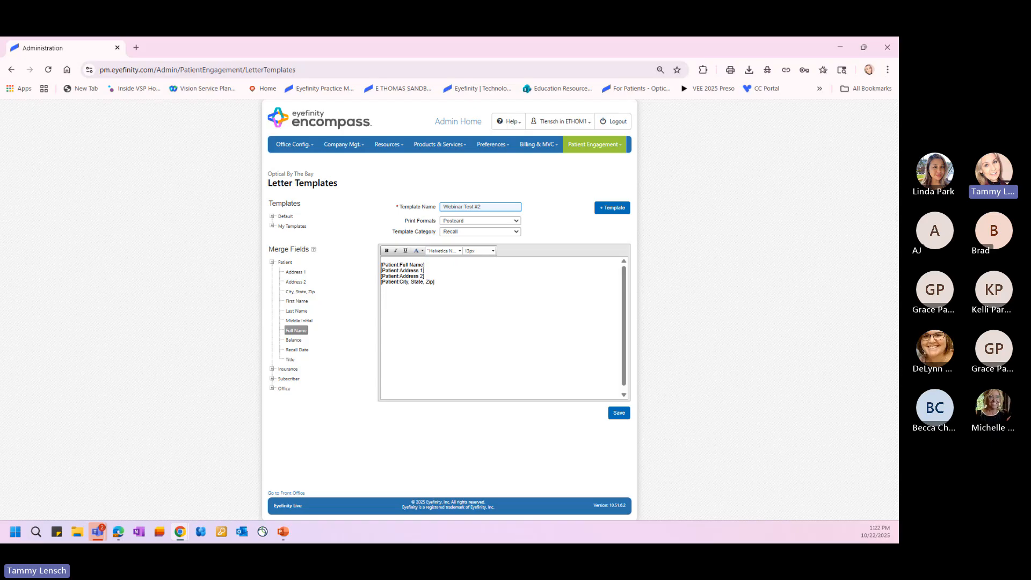
{"action": "type", "text": "Dear"}
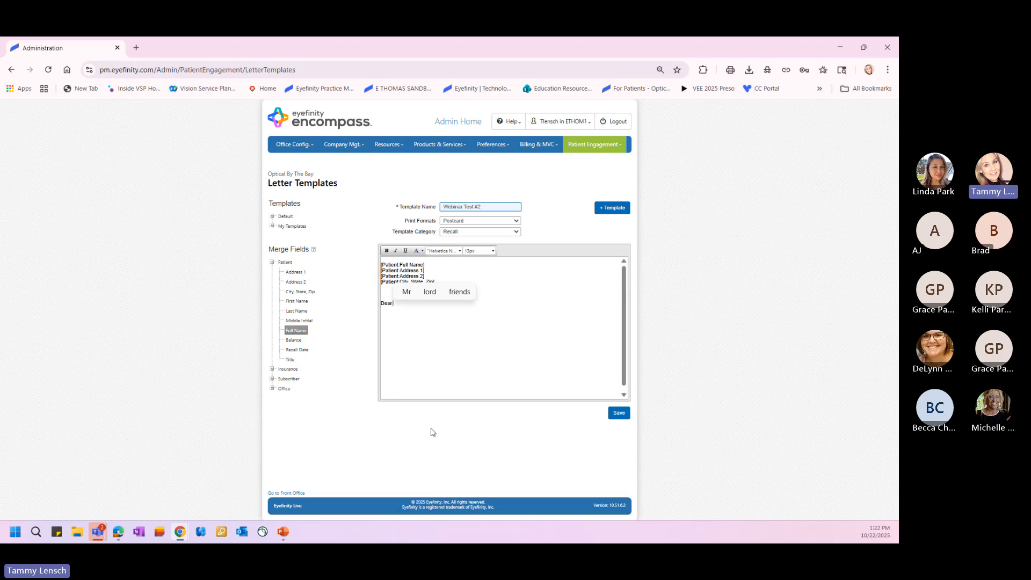
{"action": "left_click_drag", "start_coordinate": [297, 301], "coordinate": [426, 351]}
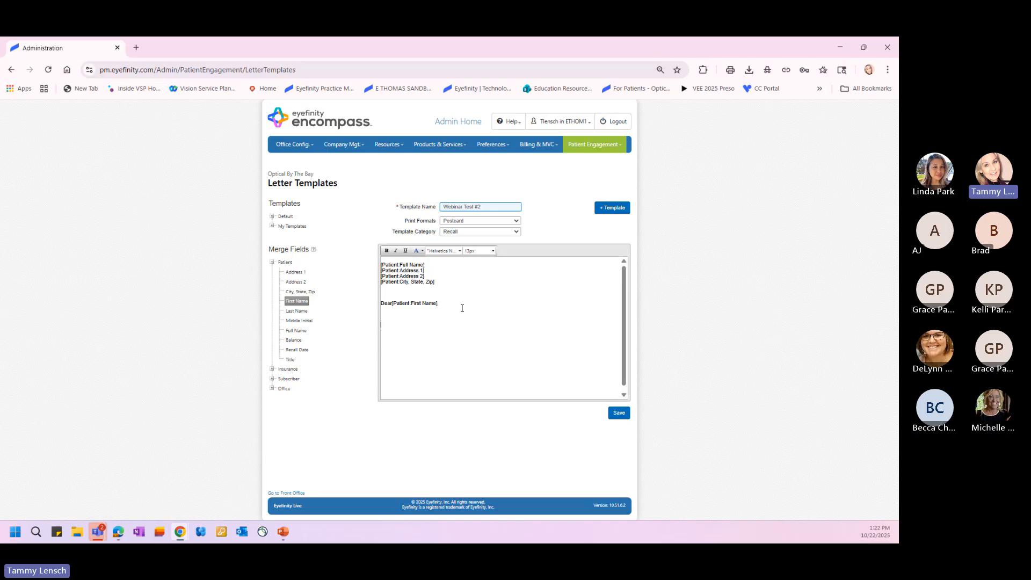
- Write the message "Thank you for your referrl we appreciate your help." below the greeting
{"action": "type", "text": "Thank you for your re"}
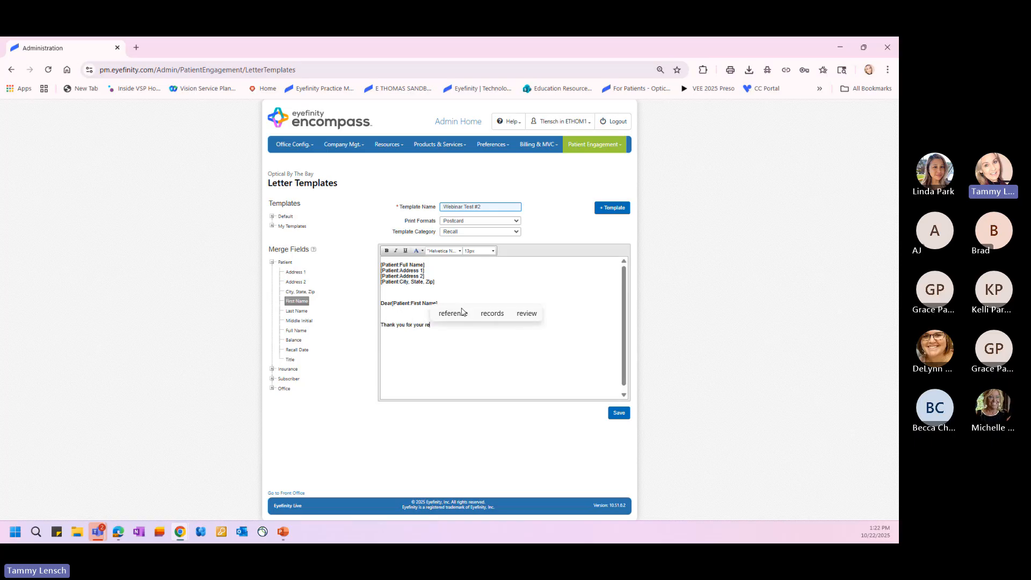
{"action": "key", "text": "BackSpace"}
{"action": "key", "text": "BackSpace"}
{"action": "type", "text": "referrl we appr"}
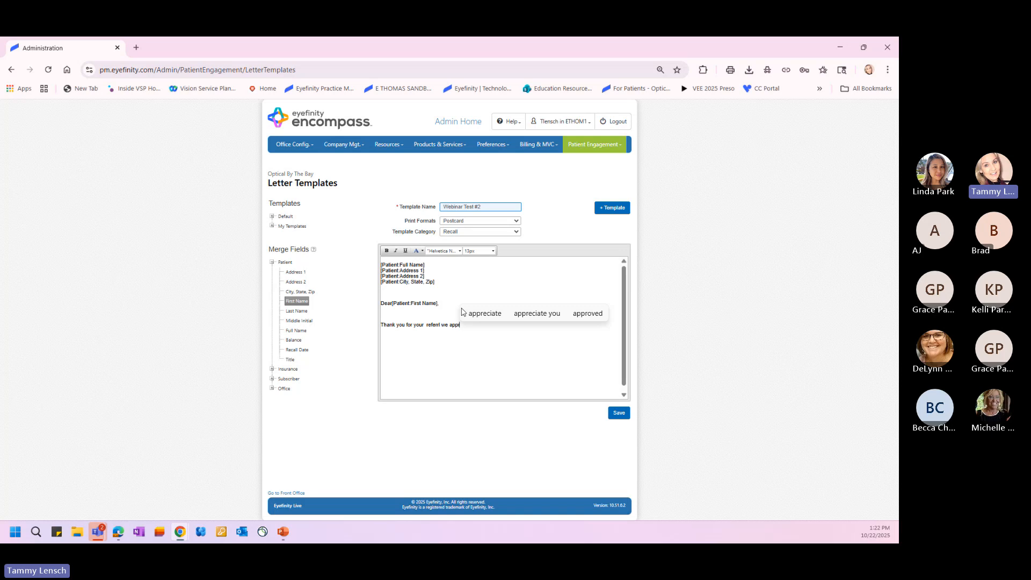
{"action": "key", "text": "BackSpace"}
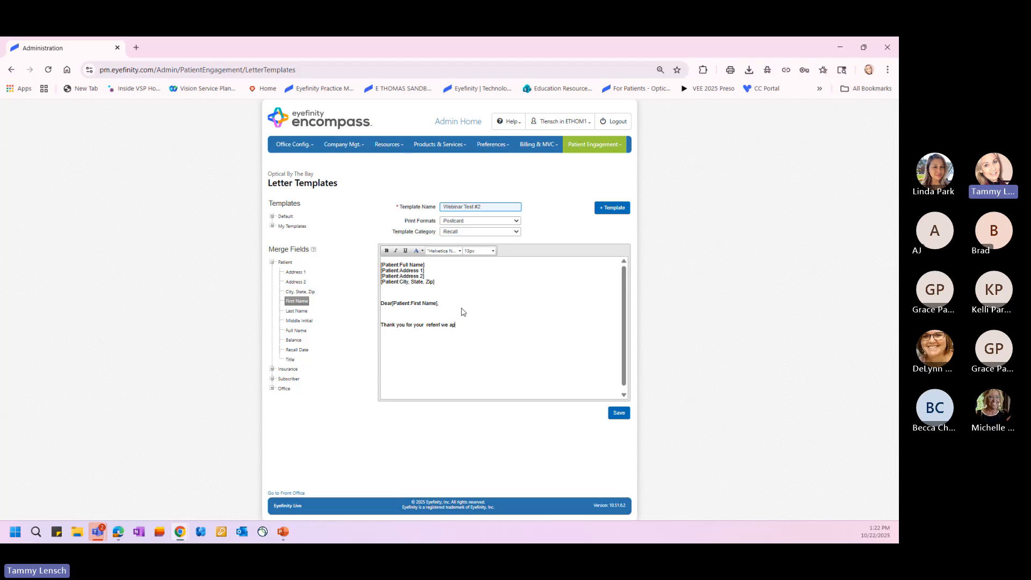
{"action": "type", "text": "recia"}
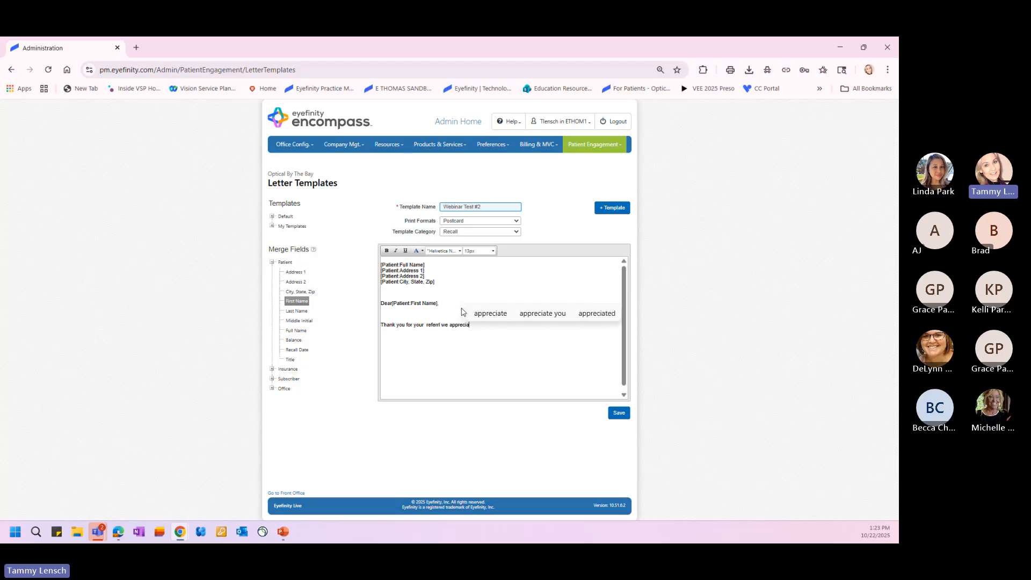
{"action": "type", "text": "te your"}
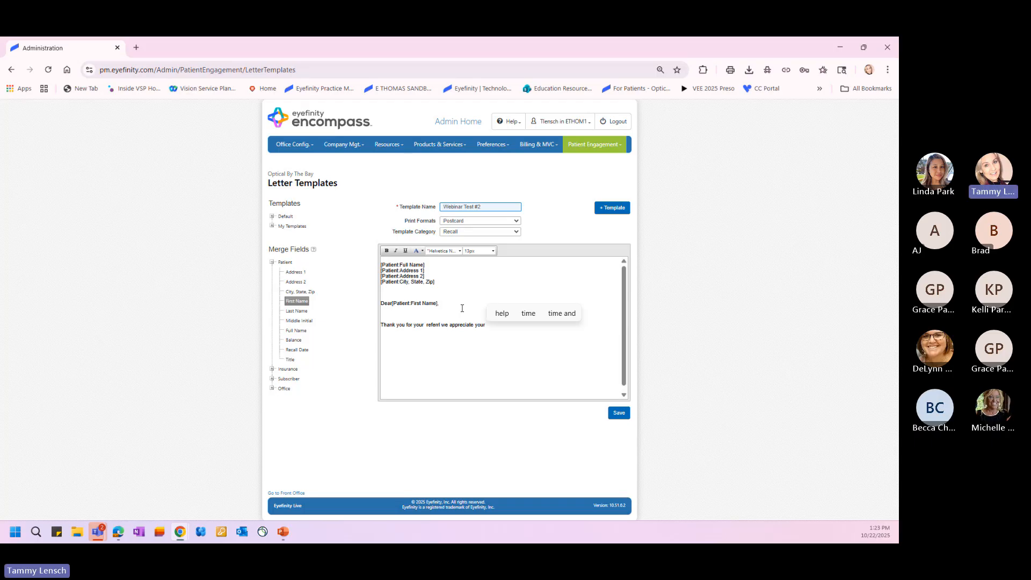
{"action": "type", "text": "help."}
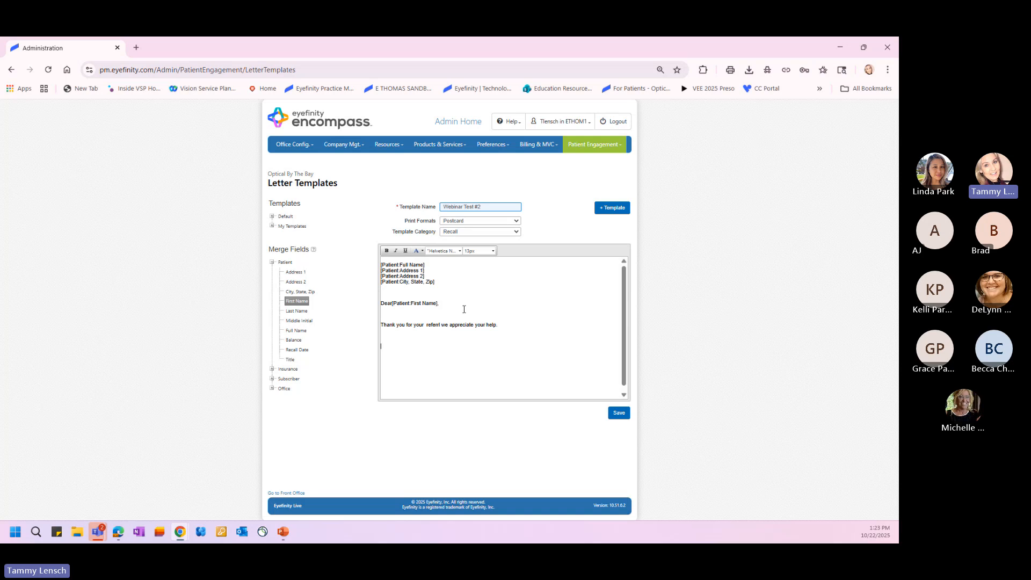
- Insert the Office Name and Office Phone merge fields below the message and save the template
{"action": "left_click", "coordinate": [273, 389]}
{"action": "left_click_drag", "start_coordinate": [292, 408], "coordinate": [402, 358]}
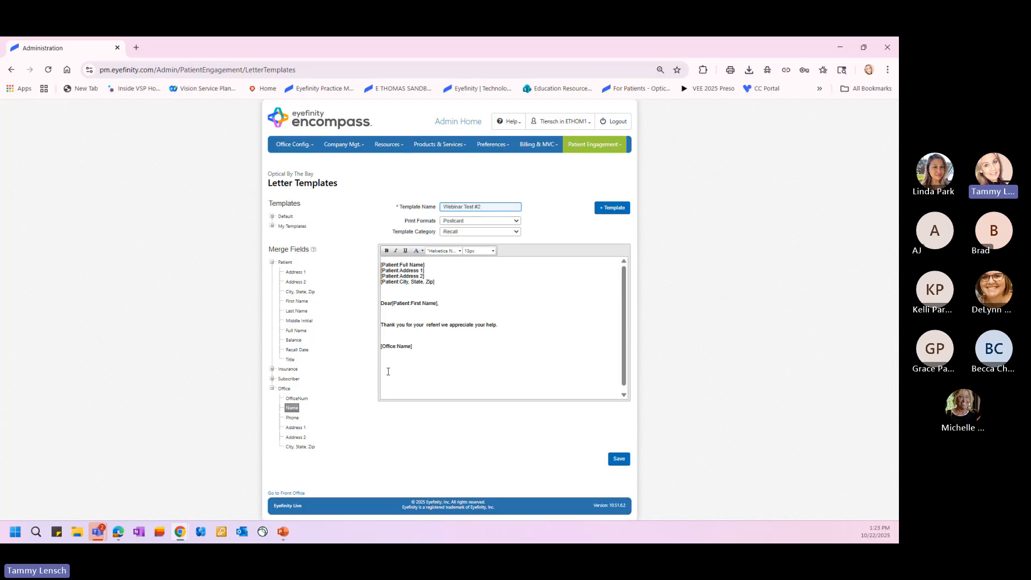
{"action": "left_click", "coordinate": [293, 417]}
{"action": "left_click", "coordinate": [619, 461]}
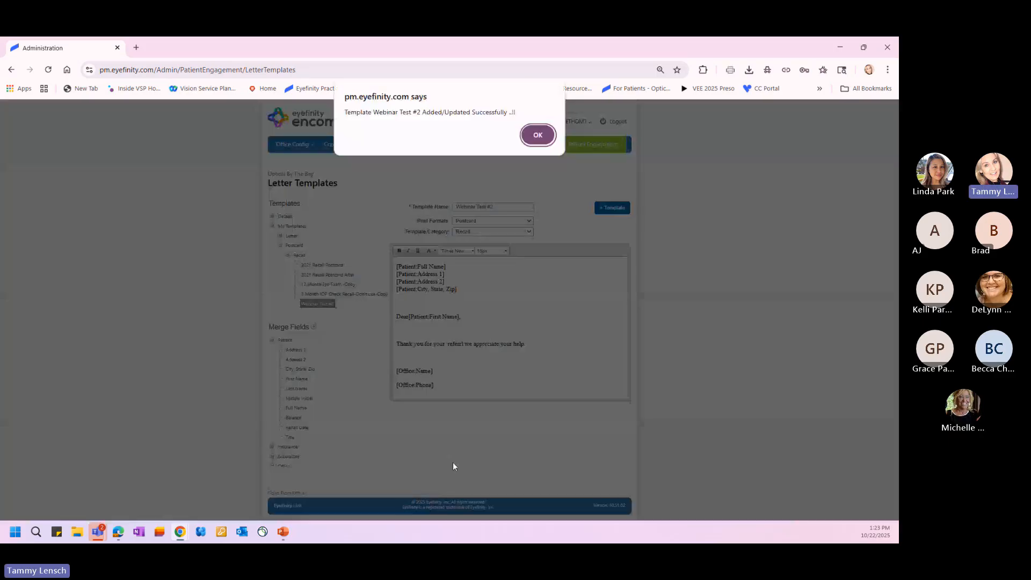
{"action": "left_click", "coordinate": [537, 134]}
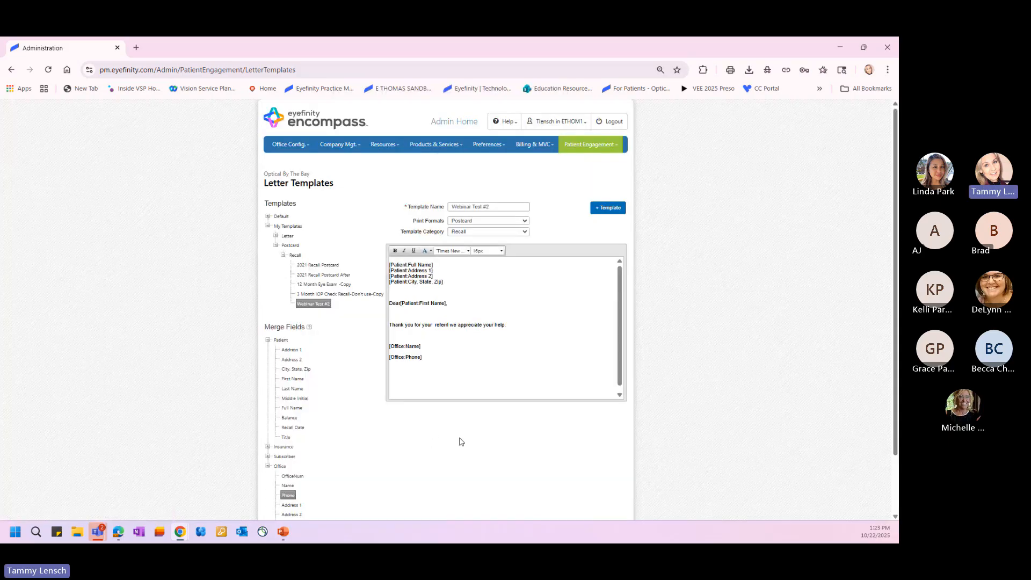
- Examine the management options offered for the saved Webinar Test #2 template in the Recall postcards
{"action": "left_click", "coordinate": [323, 308]}
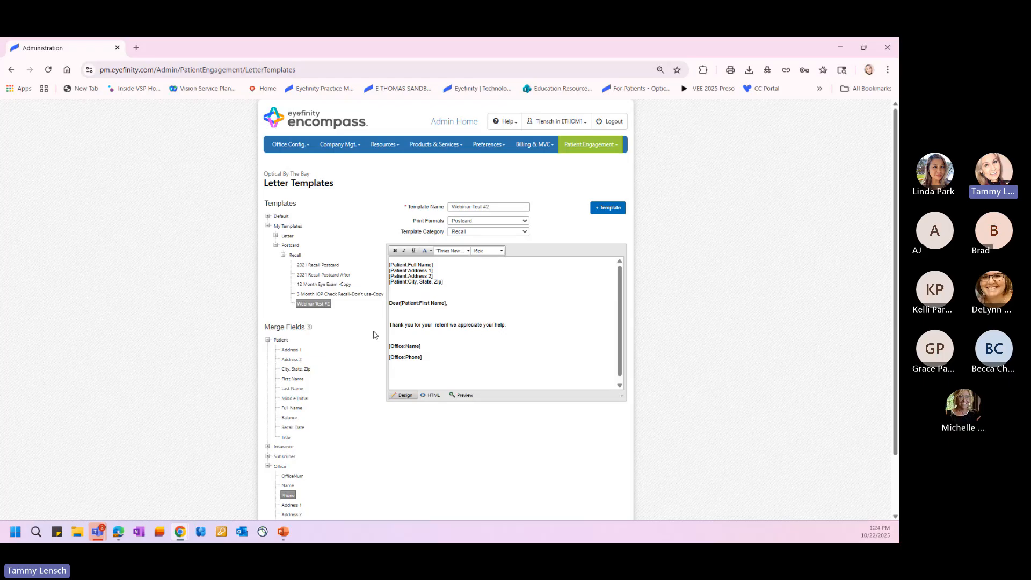
{"action": "right_click", "coordinate": [309, 305]}
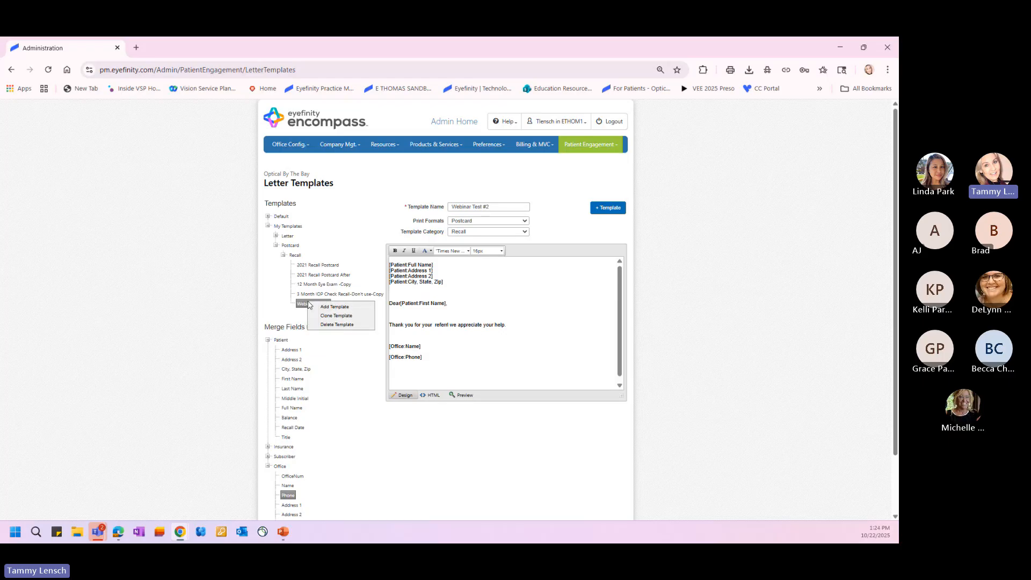
{"action": "left_click", "coordinate": [360, 390]}
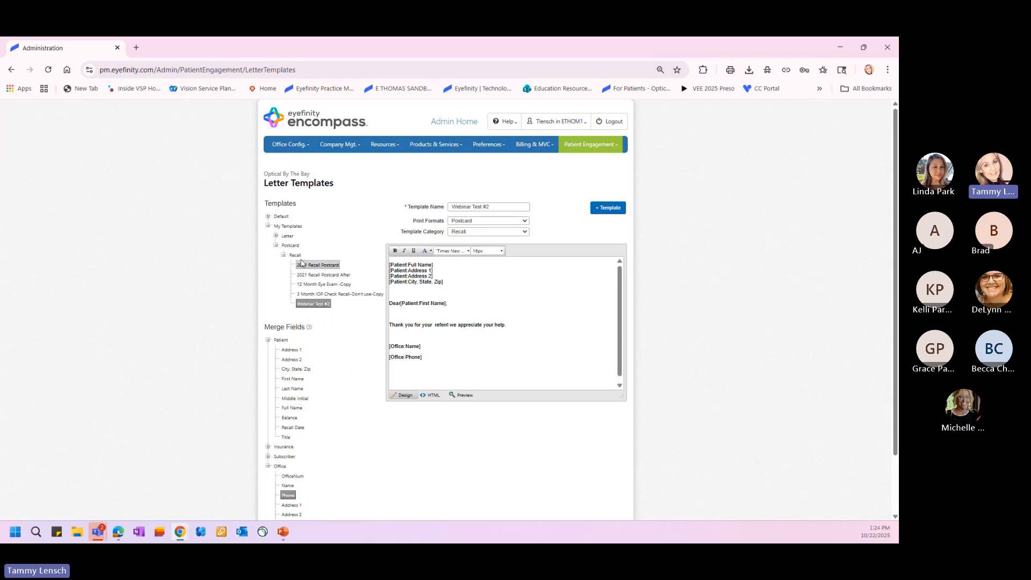
- Collapse the My Templates group and the Patient and Office merge field groups
{"action": "left_click", "coordinate": [267, 217]}
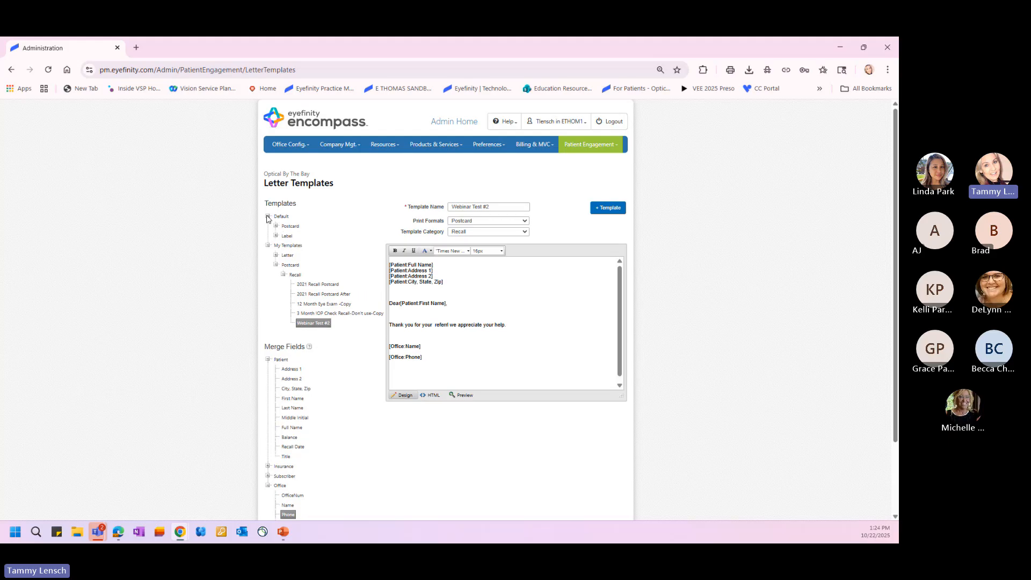
{"action": "left_click", "coordinate": [268, 217]}
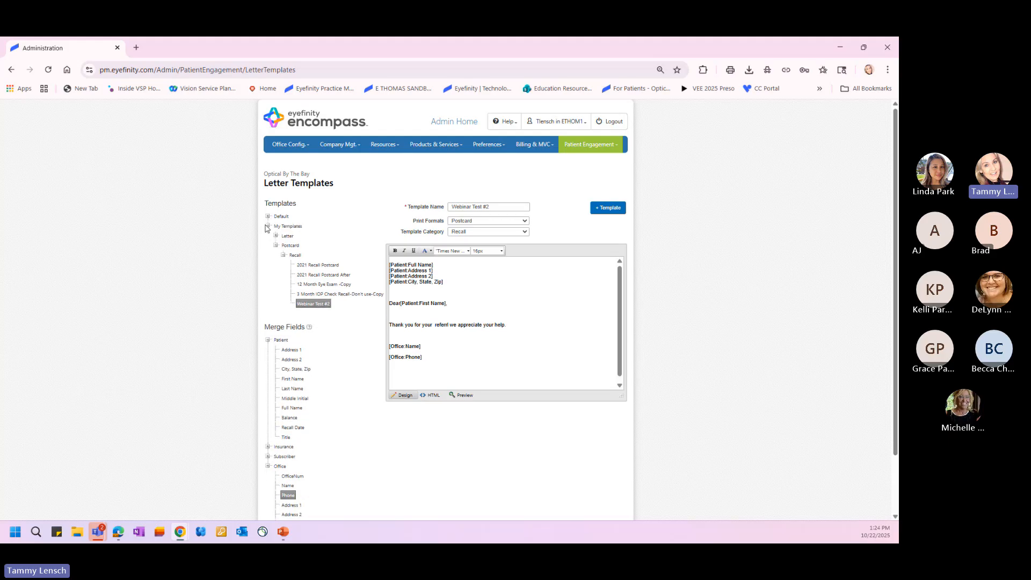
{"action": "left_click", "coordinate": [268, 227]}
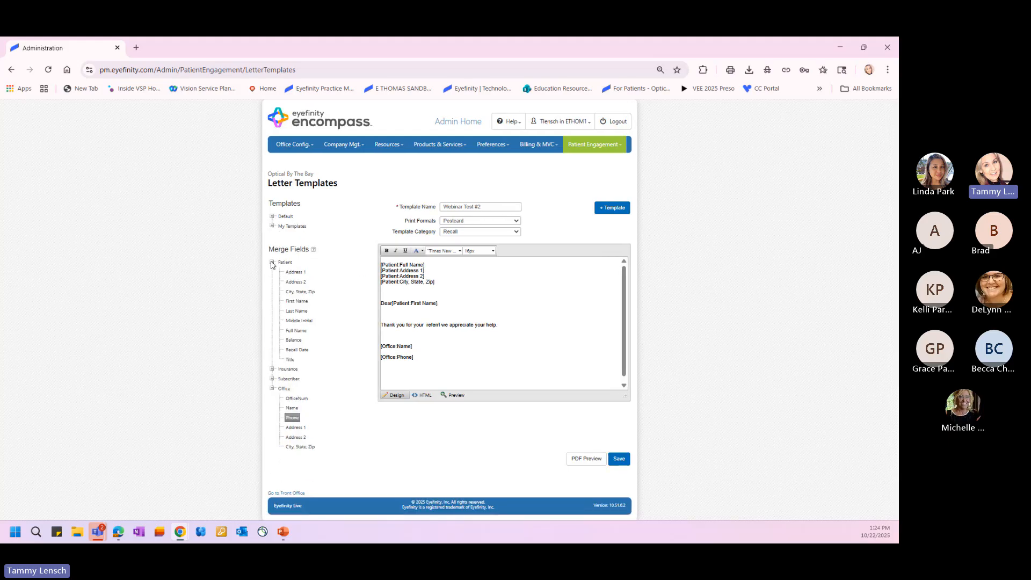
{"action": "left_click", "coordinate": [272, 263]}
{"action": "left_click", "coordinate": [271, 291]}
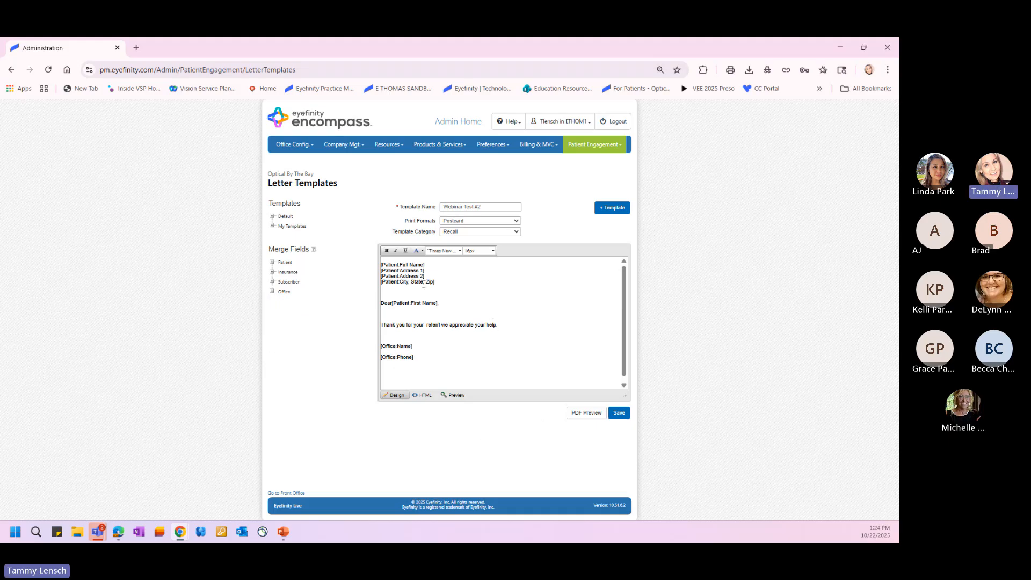
- Generate a PDF preview of the Webinar Test #2 postcard, review its sample pages and close it
{"action": "left_click", "coordinate": [586, 414]}
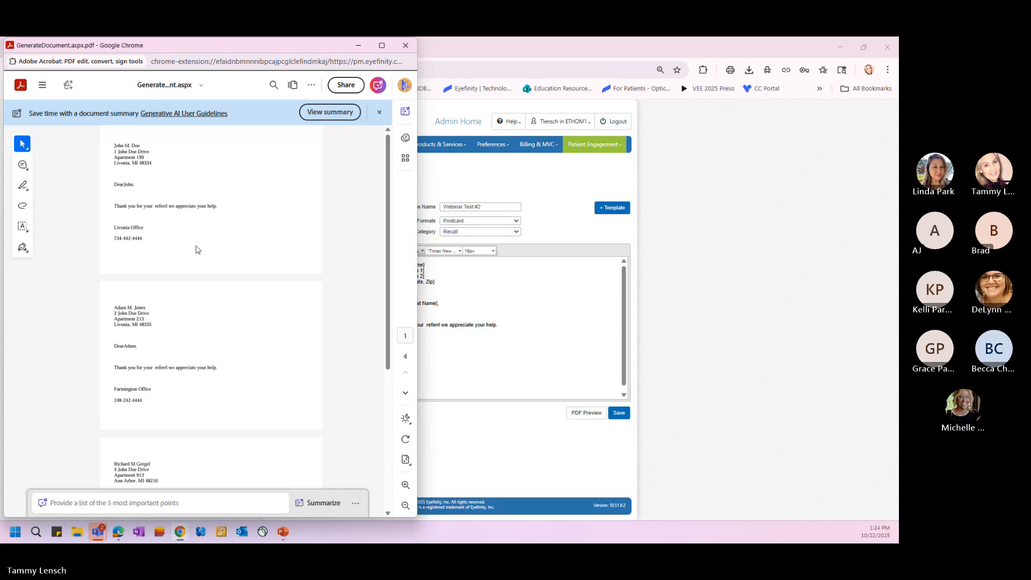
{"action": "scroll", "coordinate": [218, 242], "scroll_direction": "down", "scroll_amount": 5}
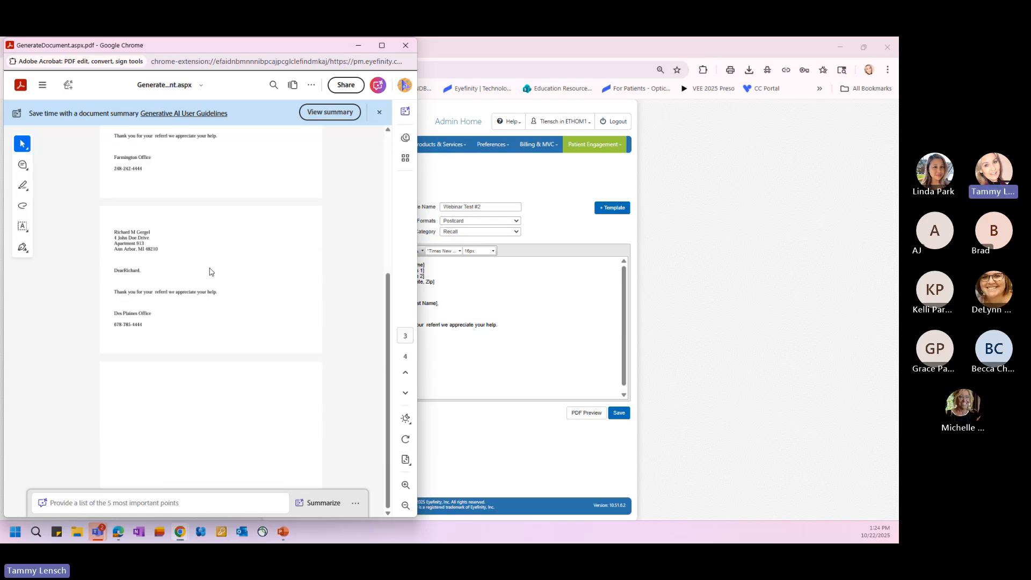
{"action": "scroll", "coordinate": [210, 271], "scroll_direction": "up", "scroll_amount": 5}
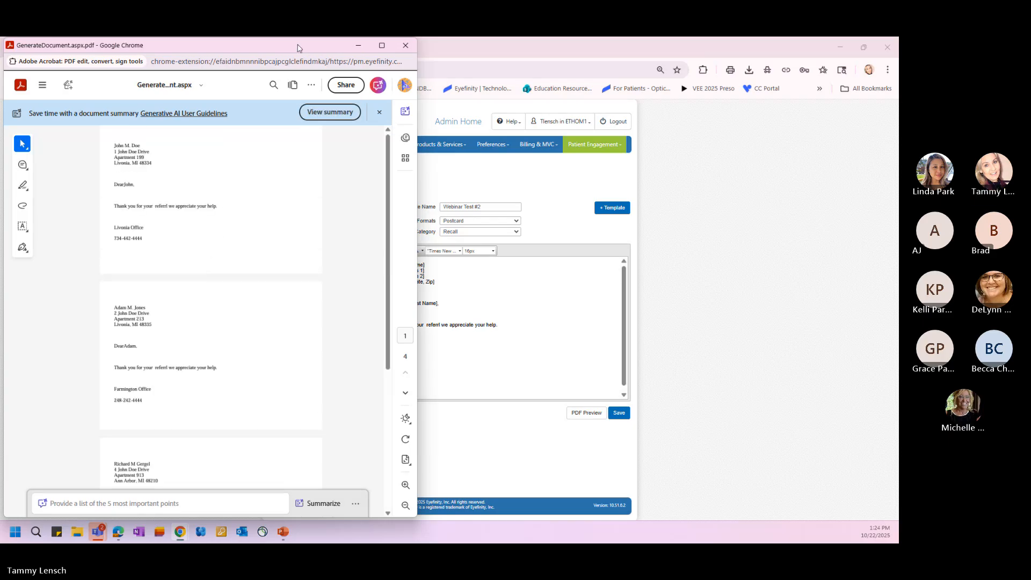
{"action": "left_click_drag", "start_coordinate": [317, 52], "coordinate": [279, 57]}
{"action": "left_click", "coordinate": [367, 51]}
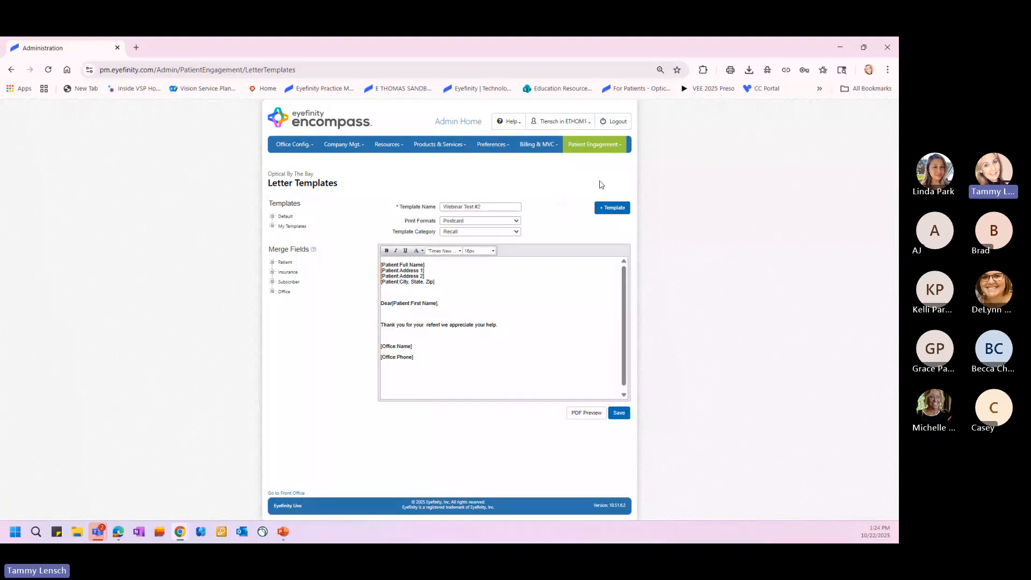
- Look over the Recall Types list and return to the Letter Templates page
{"action": "left_click", "coordinate": [591, 145]}
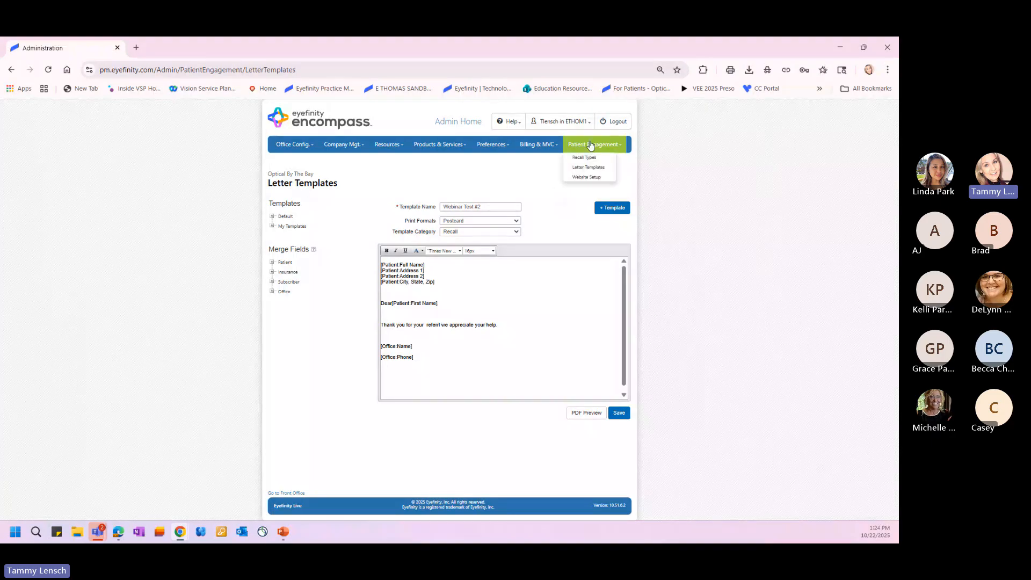
{"action": "left_click", "coordinate": [590, 158]}
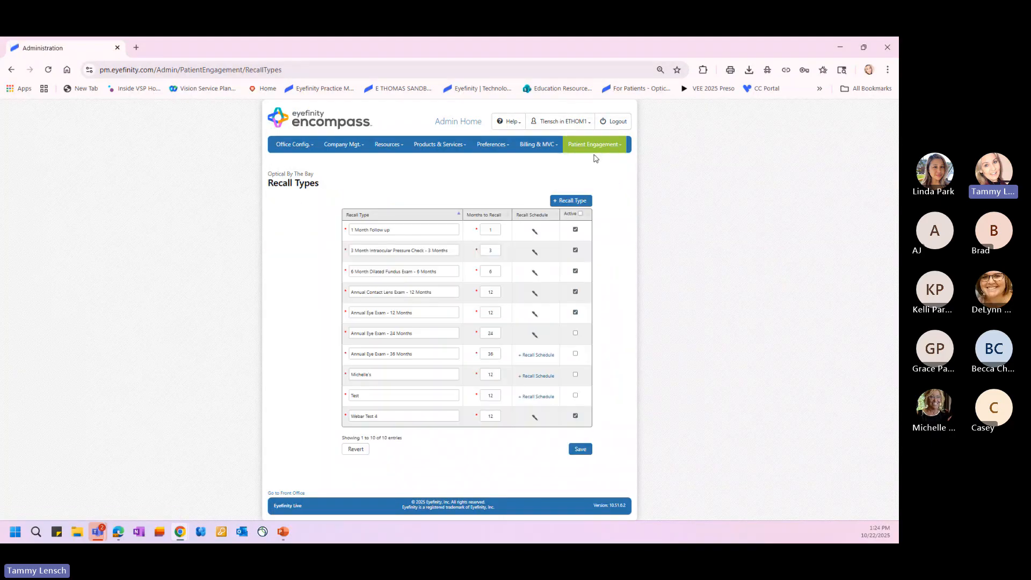
{"action": "left_click", "coordinate": [591, 146]}
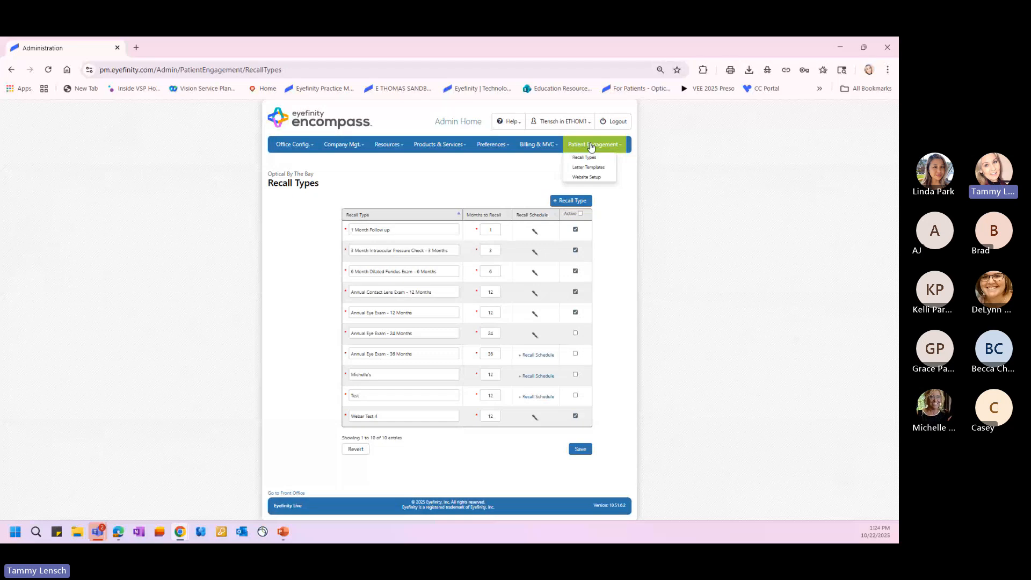
{"action": "left_click", "coordinate": [588, 167]}
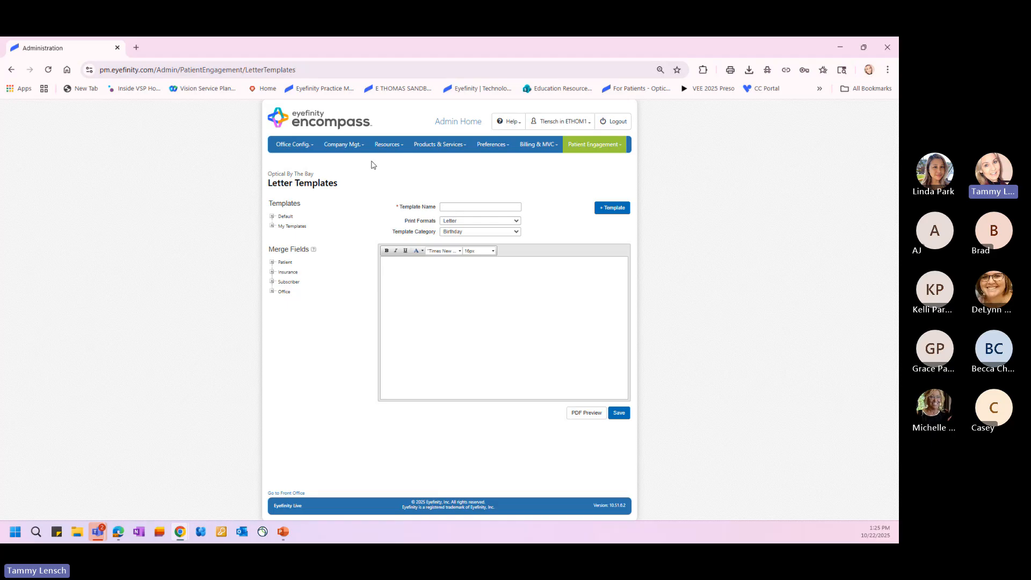
- Open the Service Setup page for services and exams
{"action": "mouse_move", "coordinate": [432, 151]}
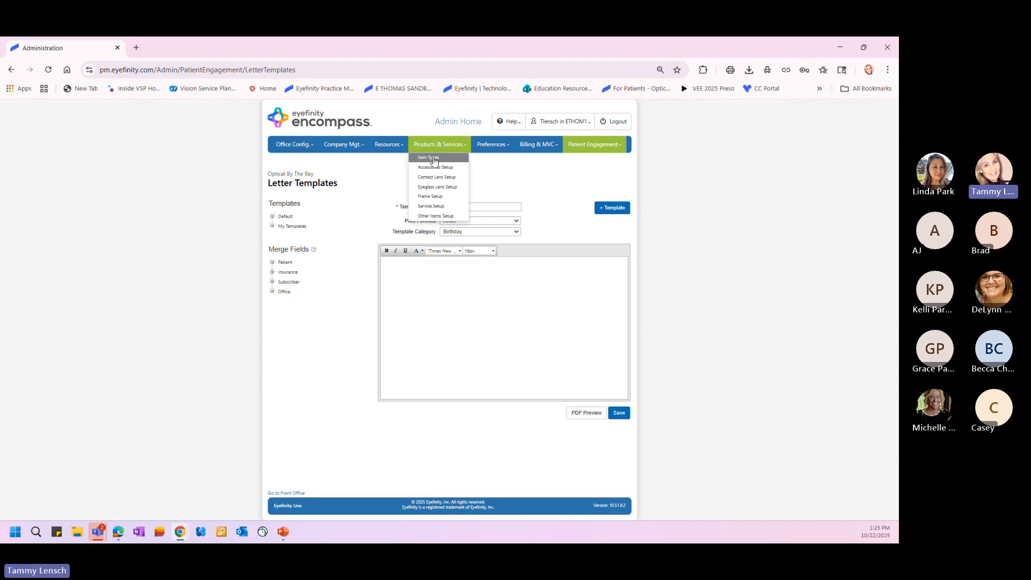
{"action": "left_click", "coordinate": [438, 207]}
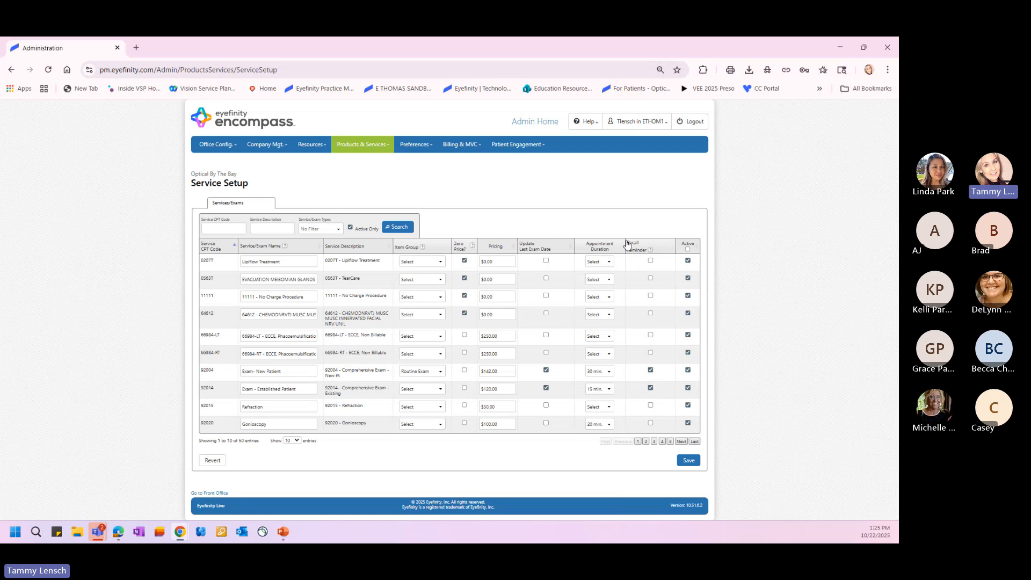
- Go to the front office, find the patient by the first letters of the last name, and open that patient's Recalls page
{"action": "mouse_move", "coordinate": [651, 251]}
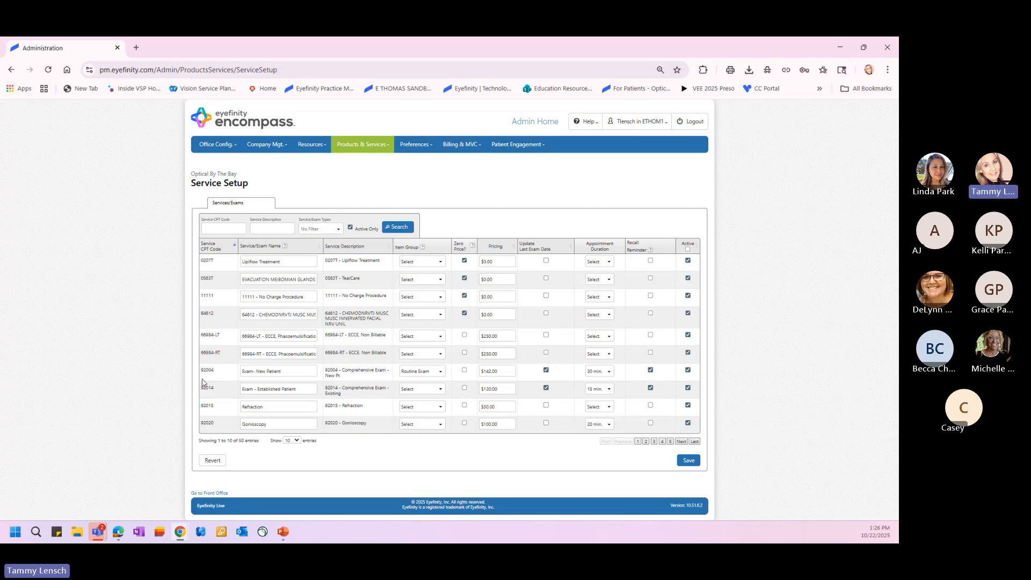
{"action": "left_click", "coordinate": [215, 494]}
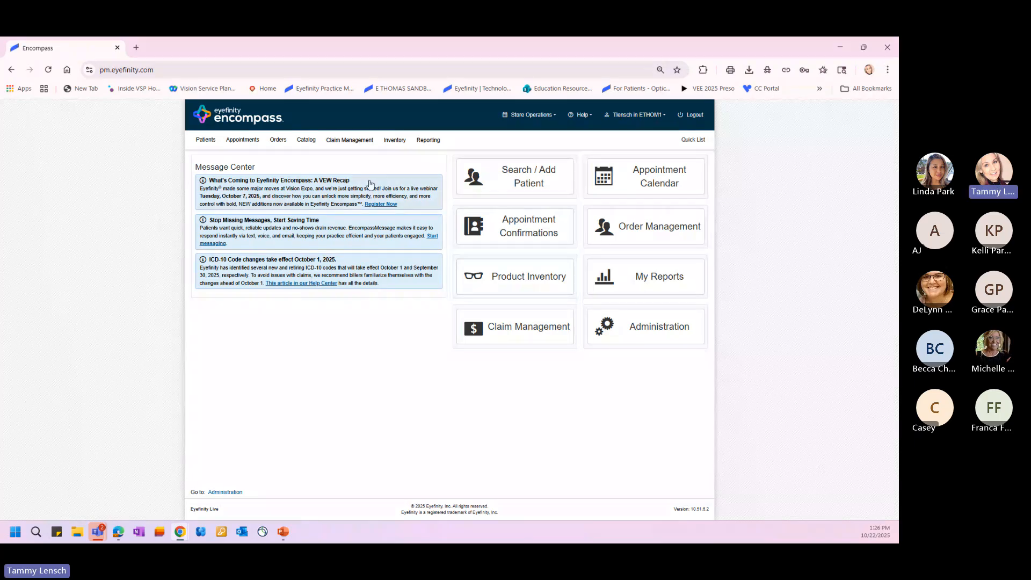
{"action": "left_click", "coordinate": [519, 185]}
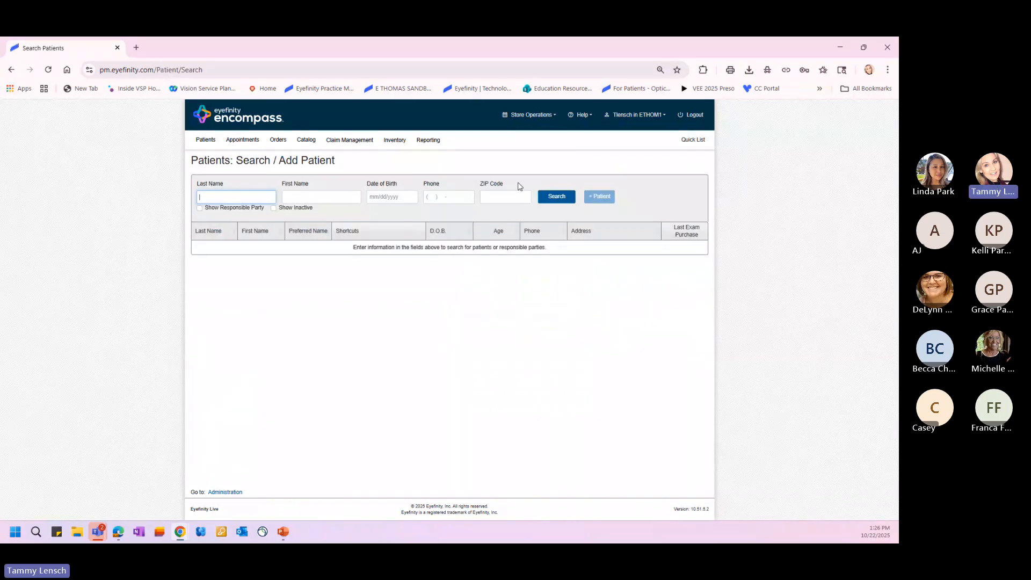
{"action": "left_click", "coordinate": [204, 195]}
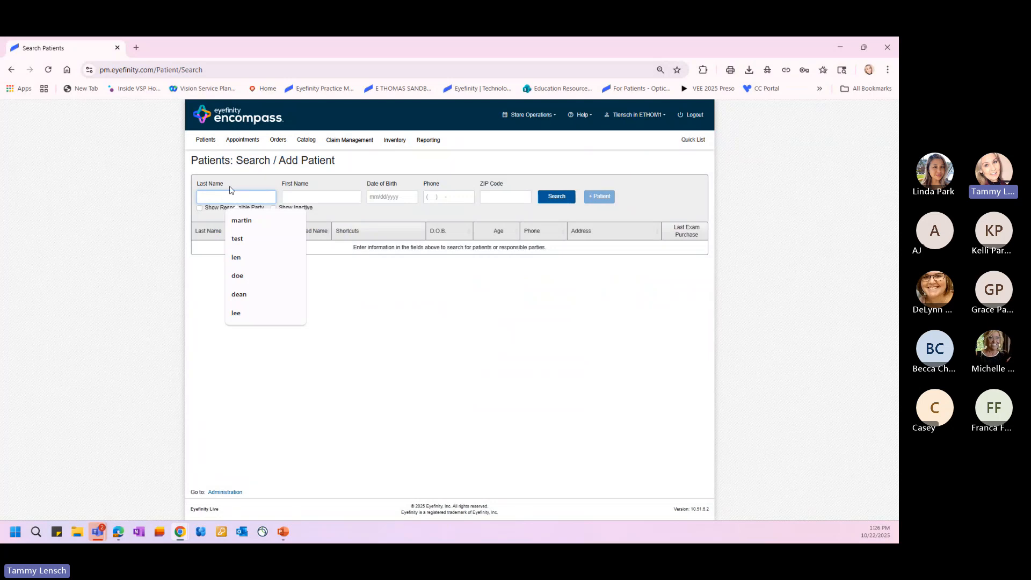
{"action": "type", "text": "len"}
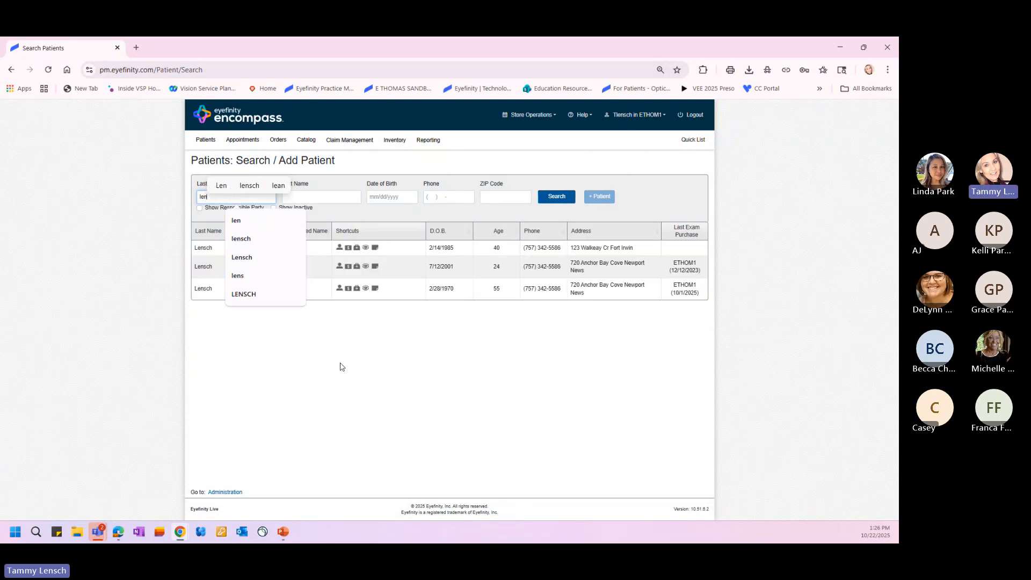
{"action": "left_click", "coordinate": [372, 367]}
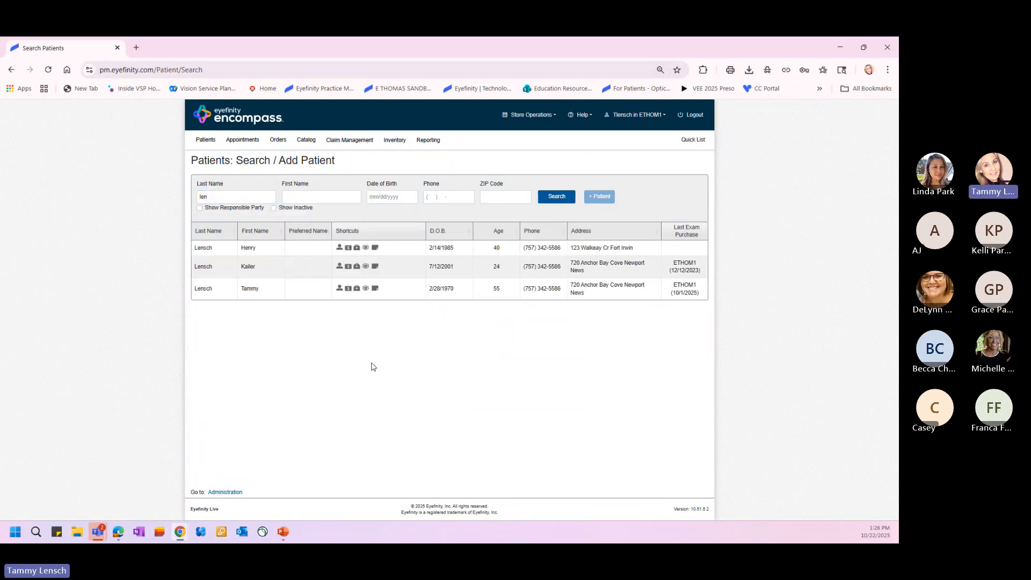
{"action": "left_click", "coordinate": [252, 290]}
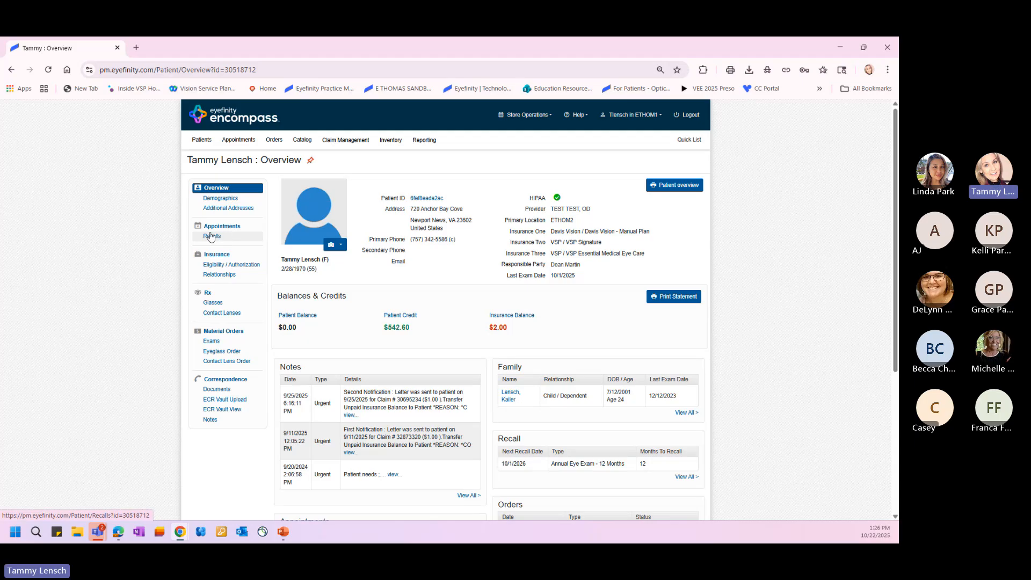
{"action": "left_click", "coordinate": [213, 238]}
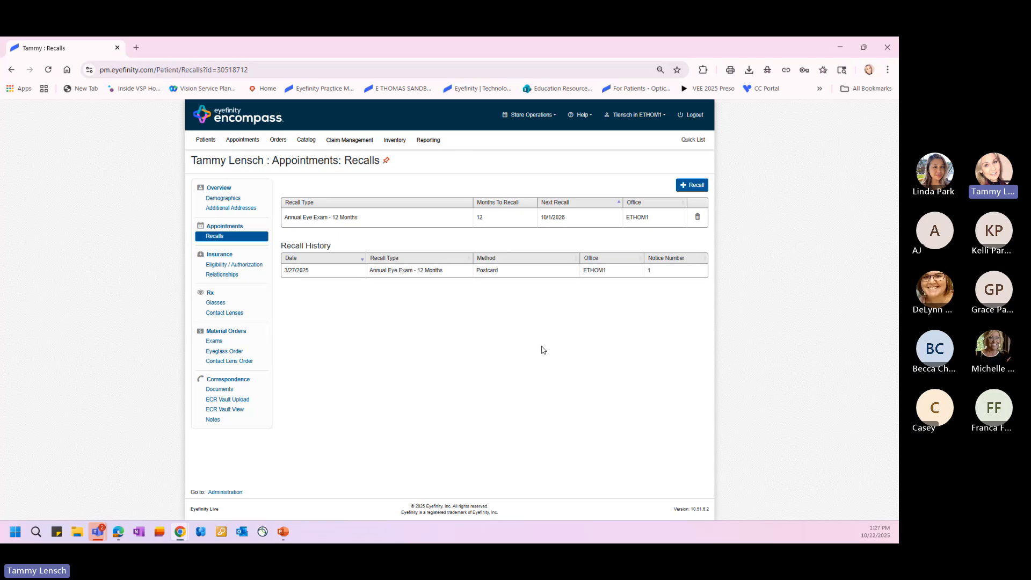
- Add a 1 Month Follow up recall for the patient with the next recall date 11/1/2025
{"action": "left_click", "coordinate": [692, 187]}
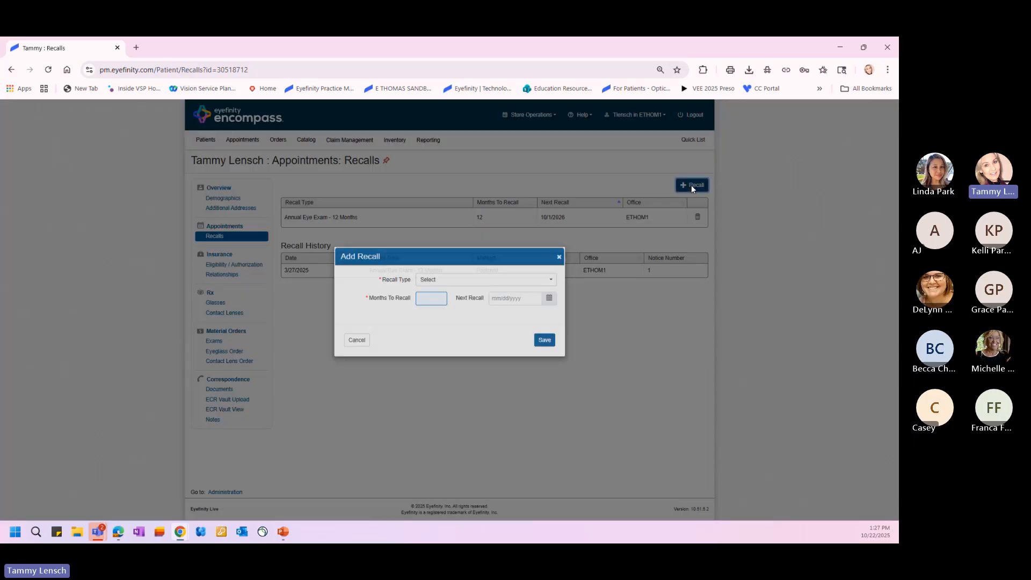
{"action": "left_click", "coordinate": [461, 288]}
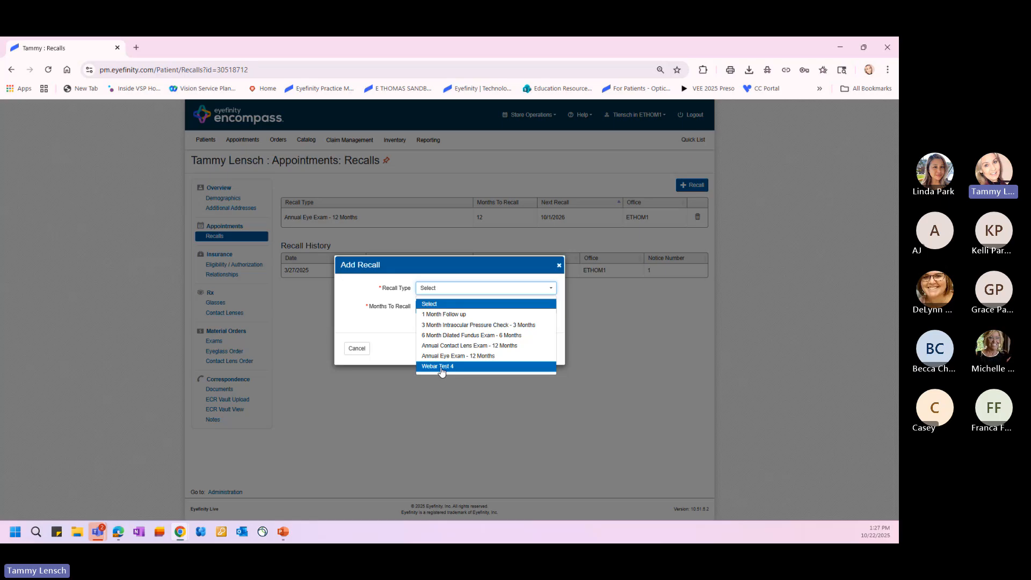
{"action": "left_click", "coordinate": [450, 319]}
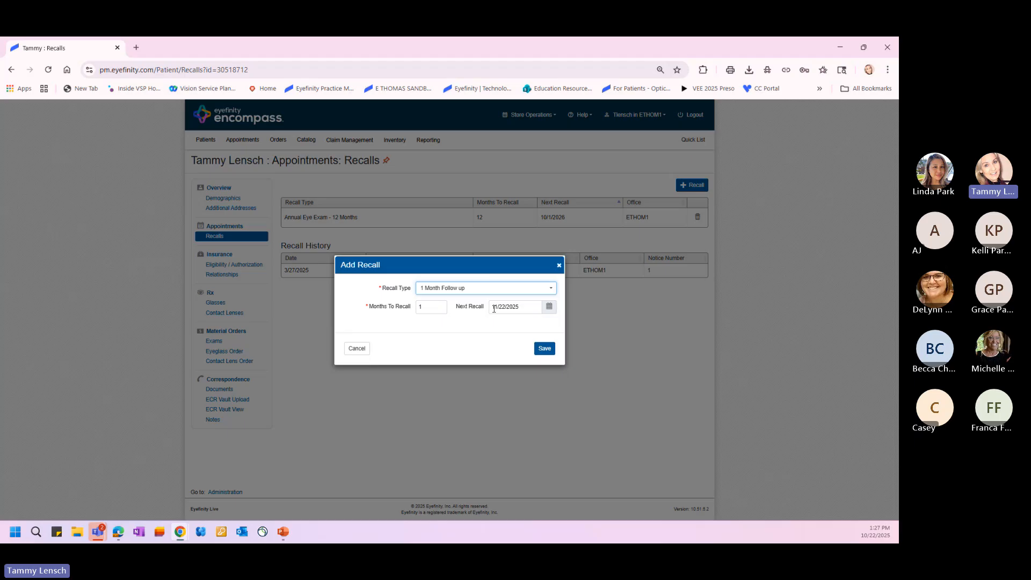
{"action": "left_click", "coordinate": [549, 308]}
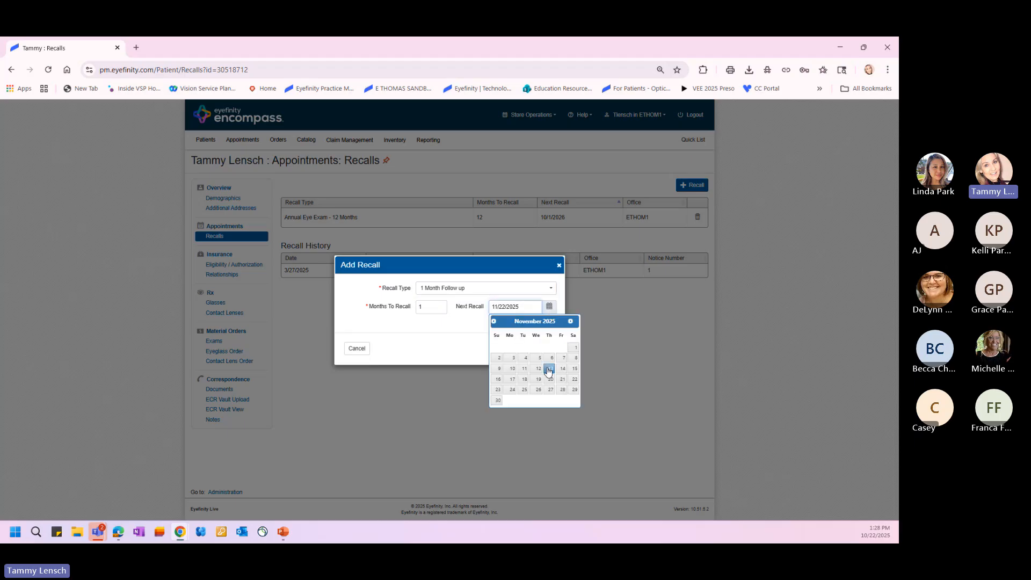
{"action": "left_click", "coordinate": [573, 349]}
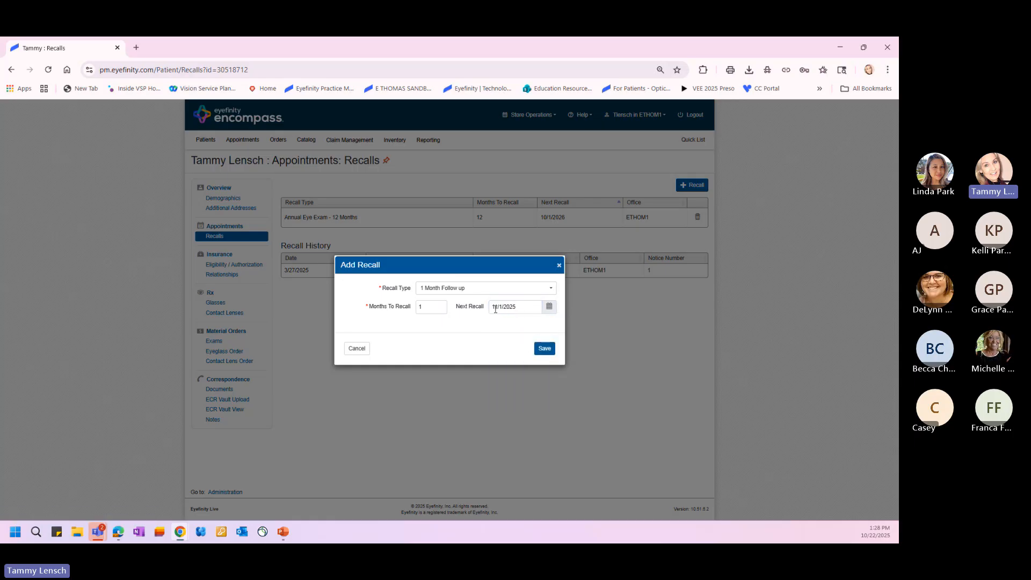
{"action": "left_click", "coordinate": [544, 349]}
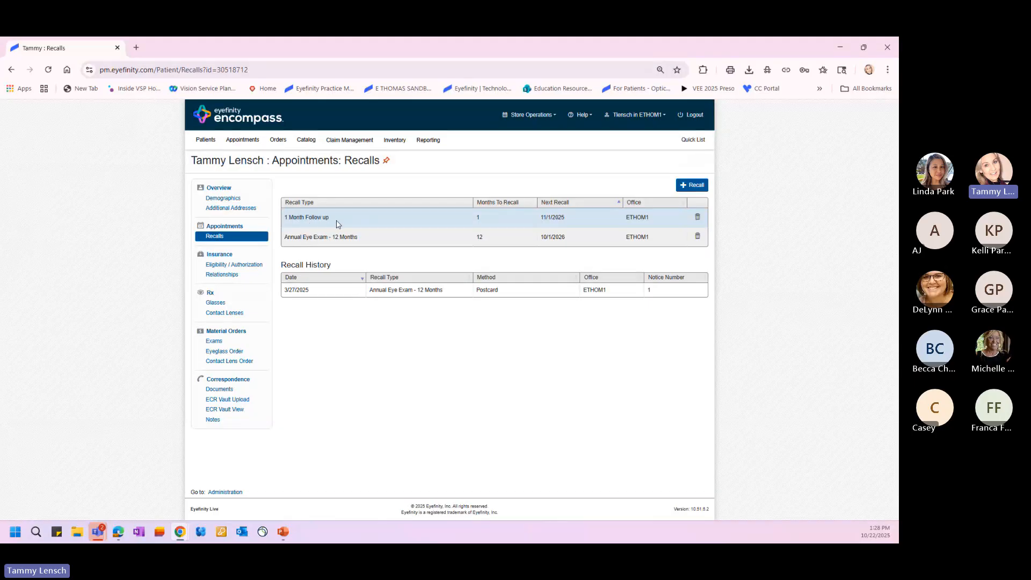
- Delete the 1 Month Follow up recall from the patient's recall list
{"action": "left_click", "coordinate": [698, 219]}
{"action": "left_click", "coordinate": [547, 334]}
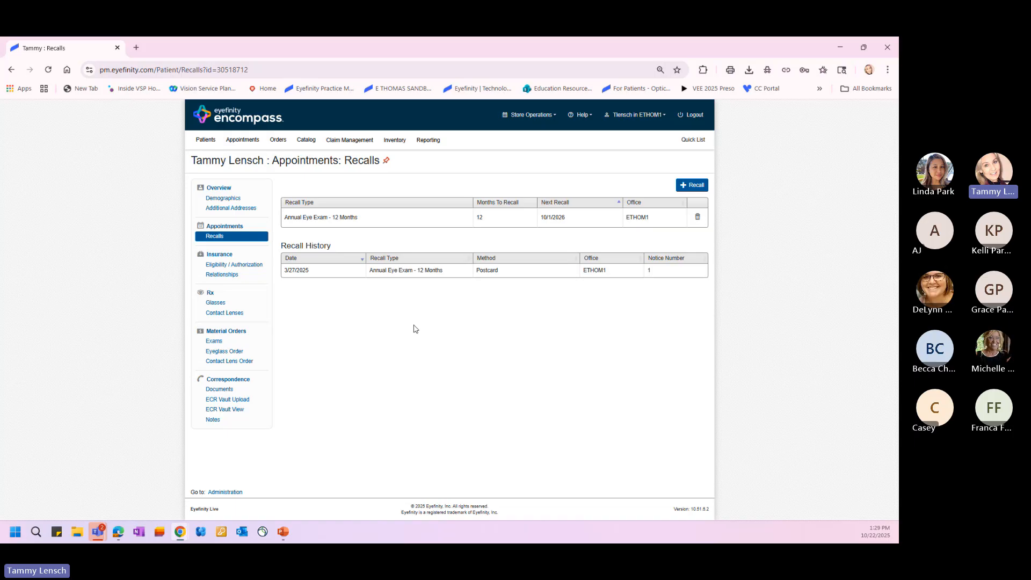
- Generate the Patients With No Recall marketing report for the Optical By The Bay office
{"action": "left_click", "coordinate": [428, 141]}
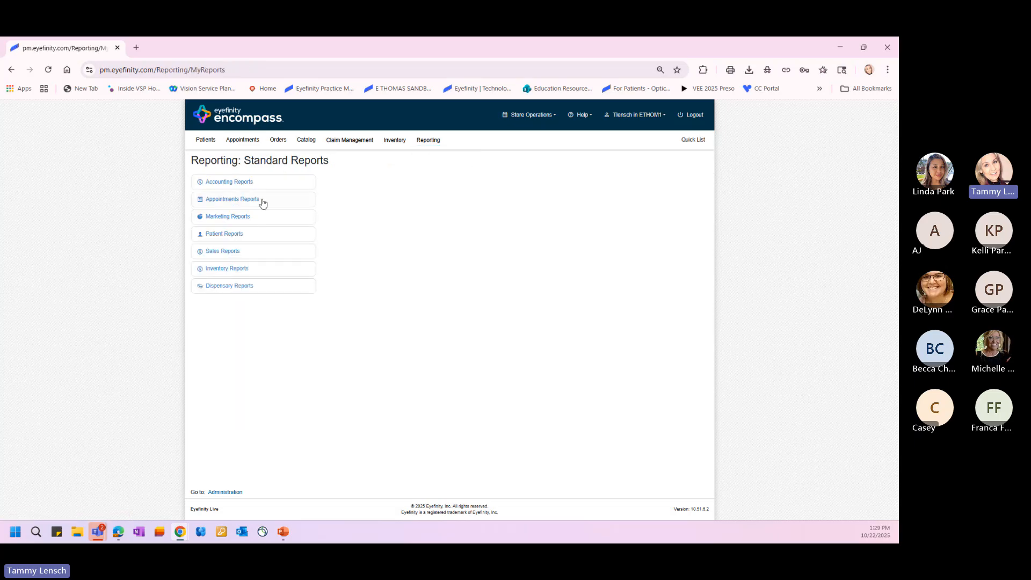
{"action": "left_click", "coordinate": [225, 217]}
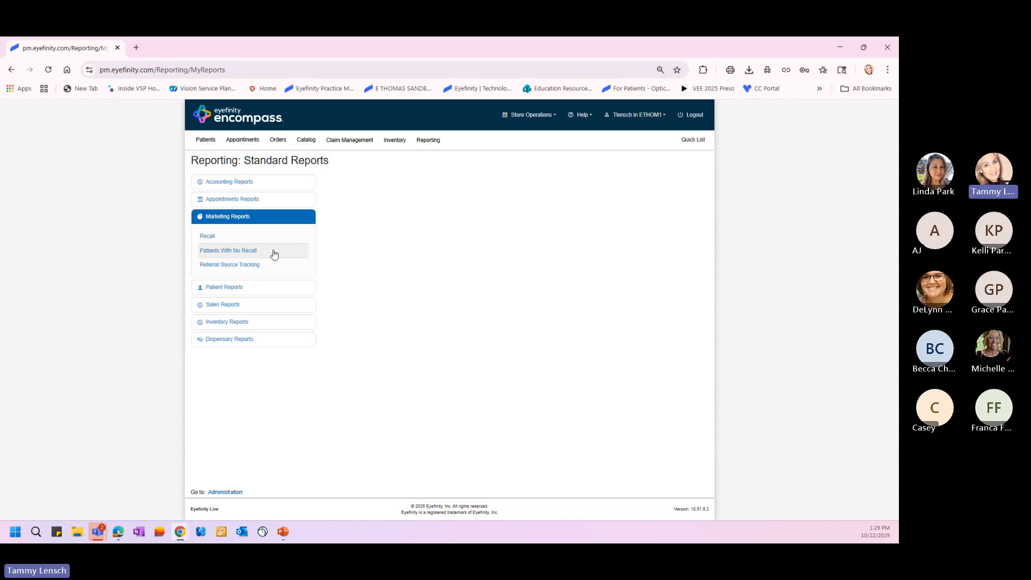
{"action": "left_click", "coordinate": [224, 253]}
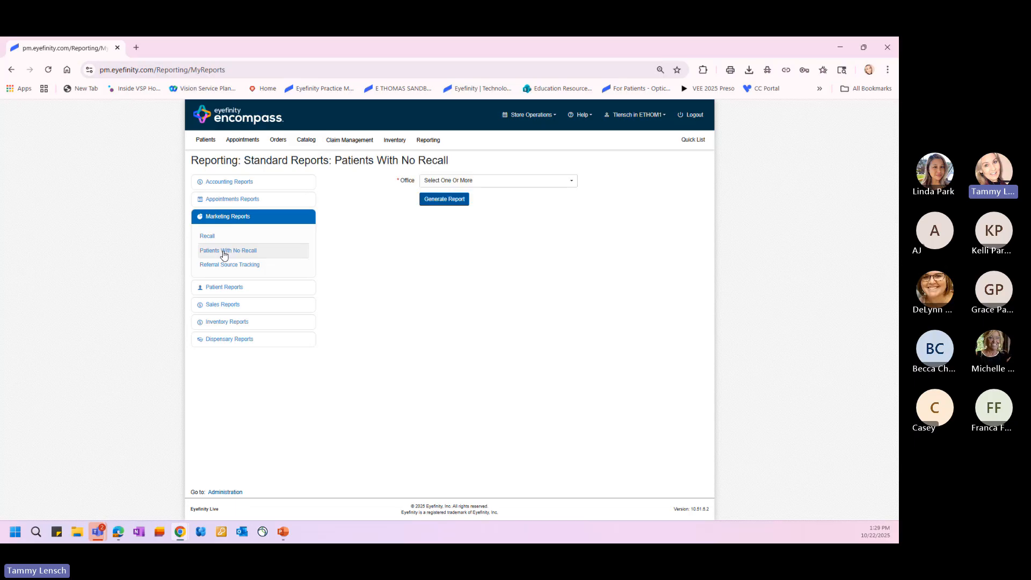
{"action": "left_click", "coordinate": [455, 203]}
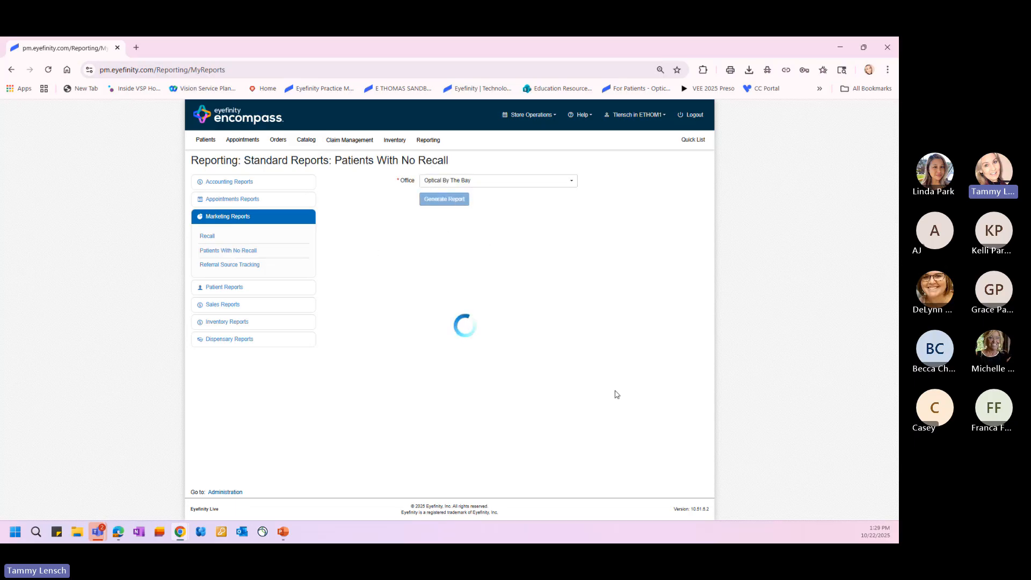
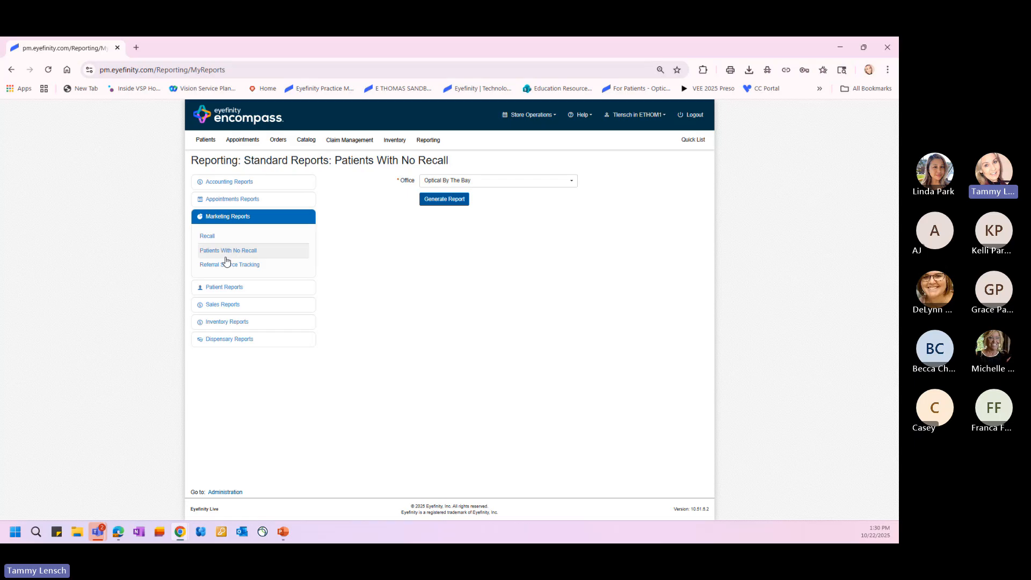
- Open the Recall marketing report and look over the previously run recall reports, their types, date ranges, resources and offices
{"action": "left_click", "coordinate": [206, 236]}
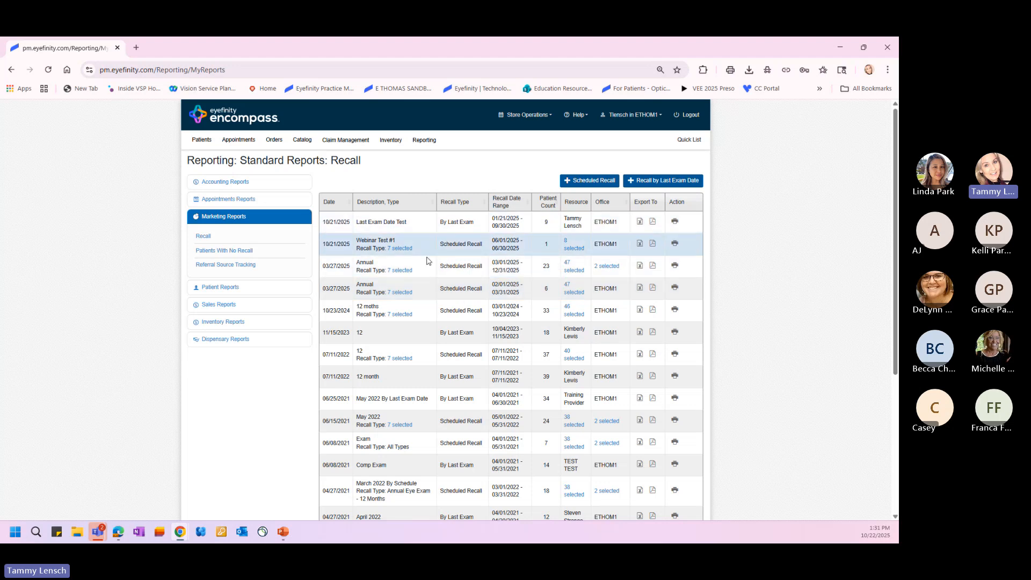
{"action": "scroll", "coordinate": [420, 331], "scroll_direction": "down", "scroll_amount": 1}
{"action": "scroll", "coordinate": [419, 331], "scroll_direction": "down", "scroll_amount": 5}
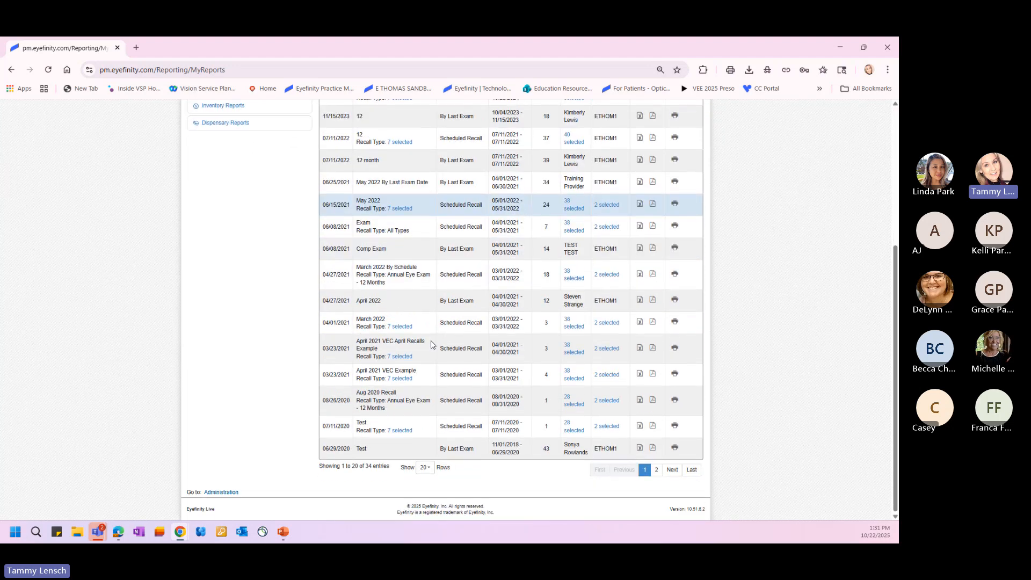
{"action": "scroll", "coordinate": [438, 410], "scroll_direction": "up", "scroll_amount": 5}
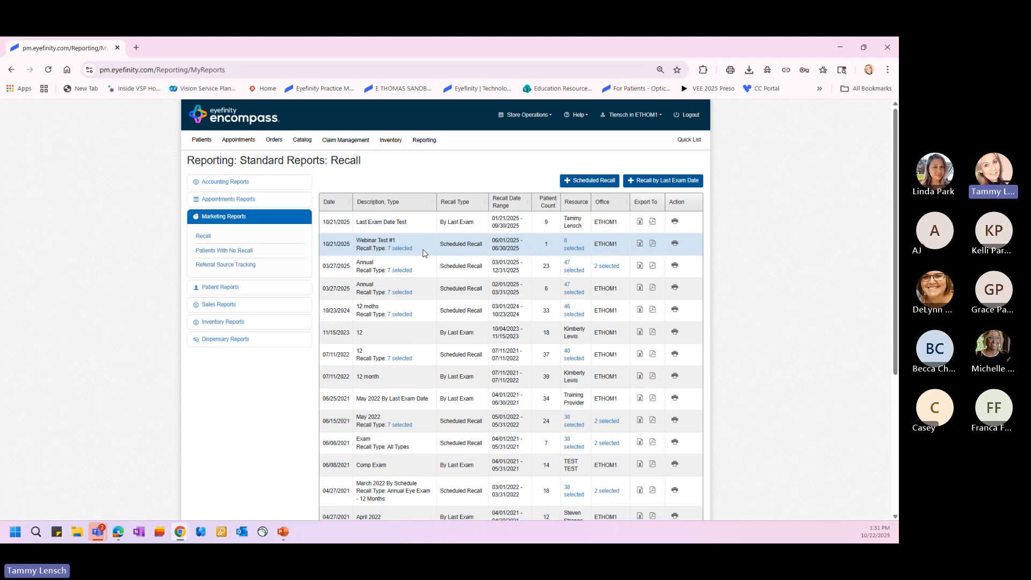
{"action": "mouse_move", "coordinate": [399, 252]}
{"action": "mouse_move", "coordinate": [570, 251]}
{"action": "mouse_move", "coordinate": [607, 270]}
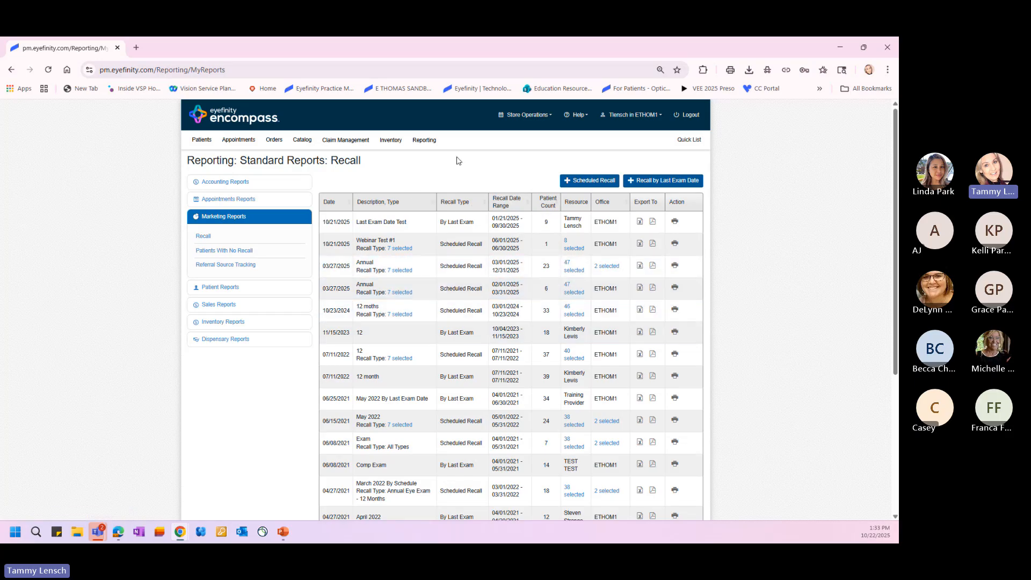
- Start a new Scheduled Recall report with the recall description "10.2 Webinar Recall Test"
{"action": "left_click", "coordinate": [585, 183]}
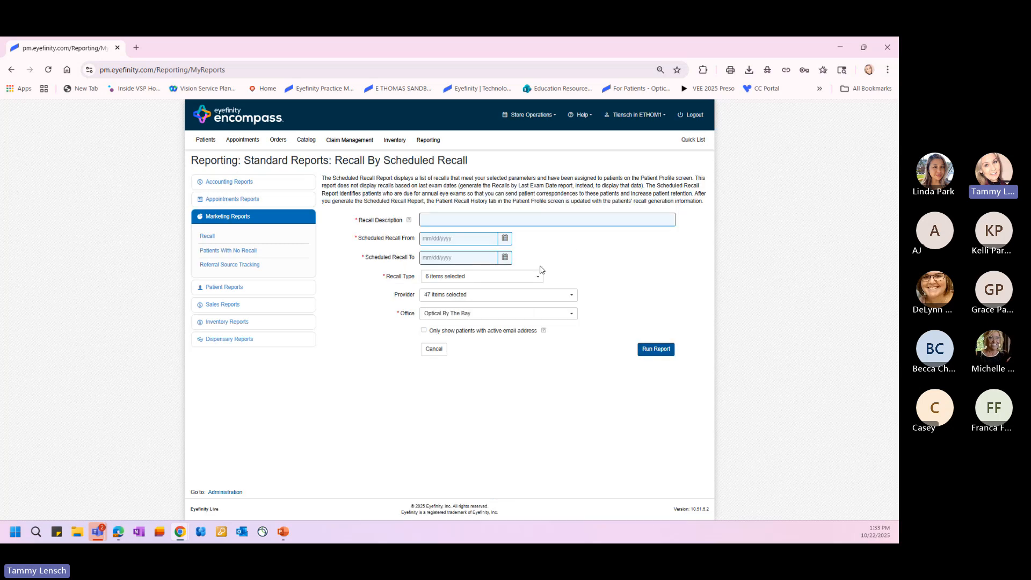
{"action": "left_click", "coordinate": [430, 219]}
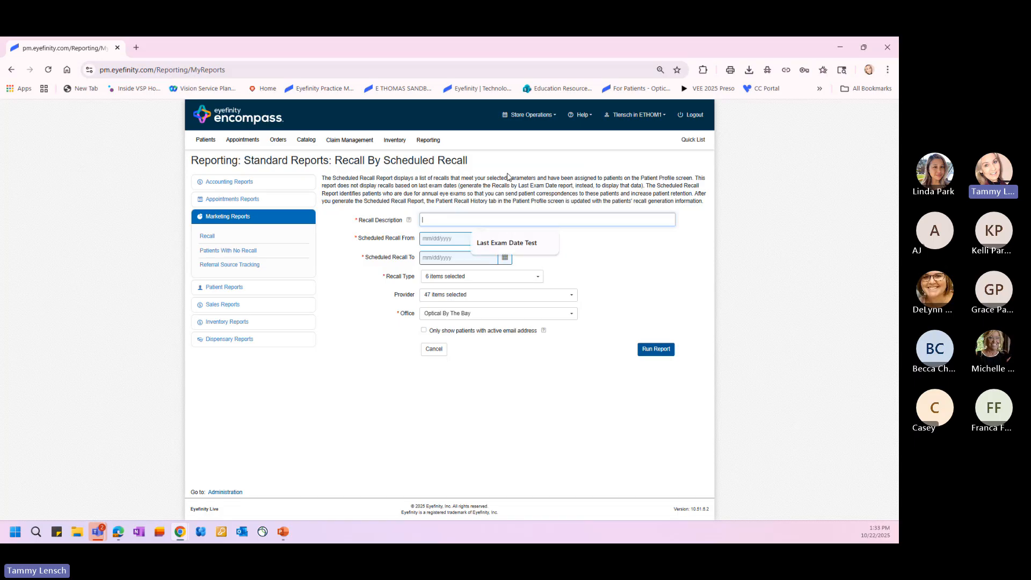
{"action": "type", "text": "10.2"}
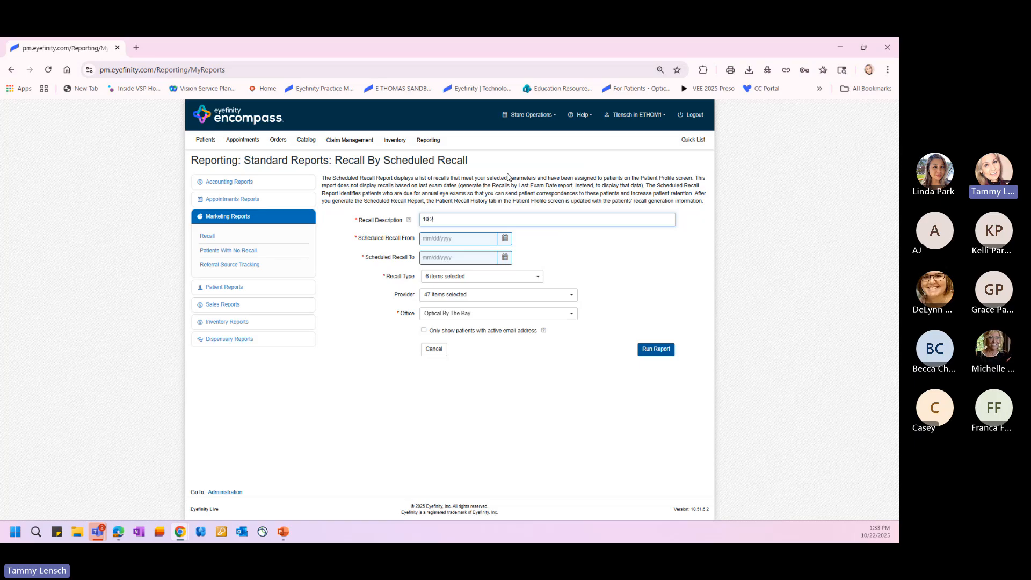
{"action": "type", "text": " Web"}
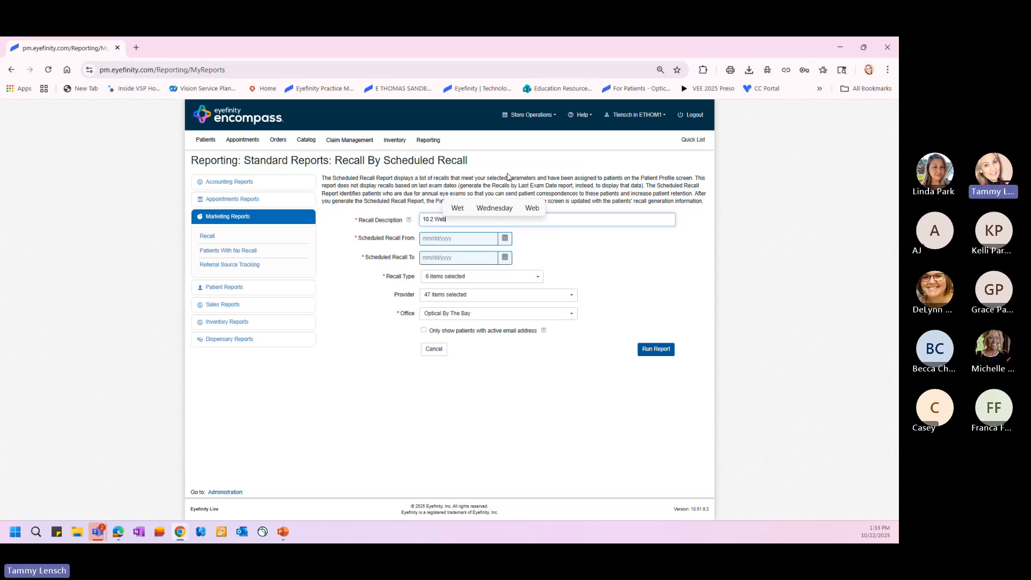
{"action": "type", "text": "inar "}
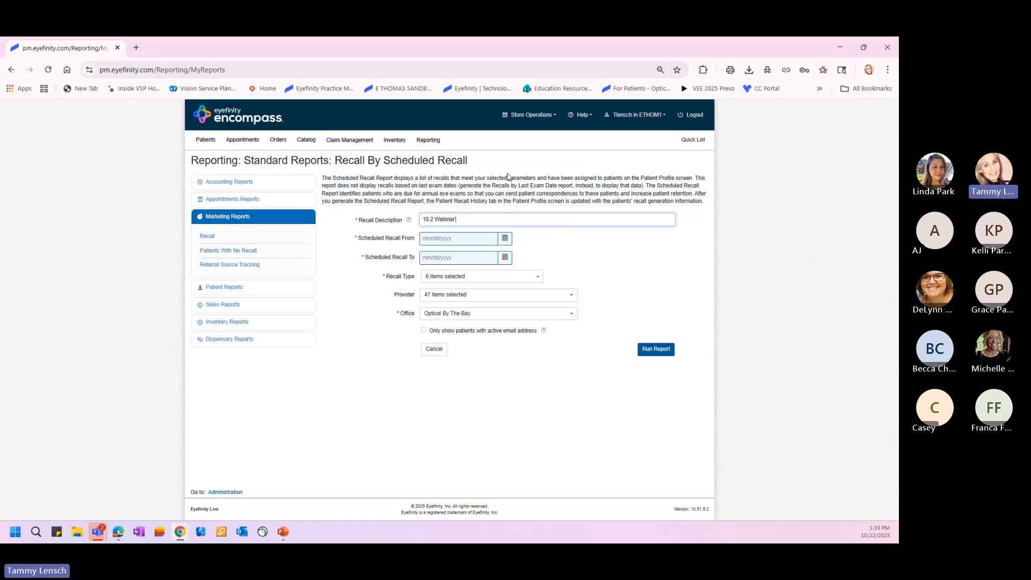
{"action": "type", "text": "Red"}
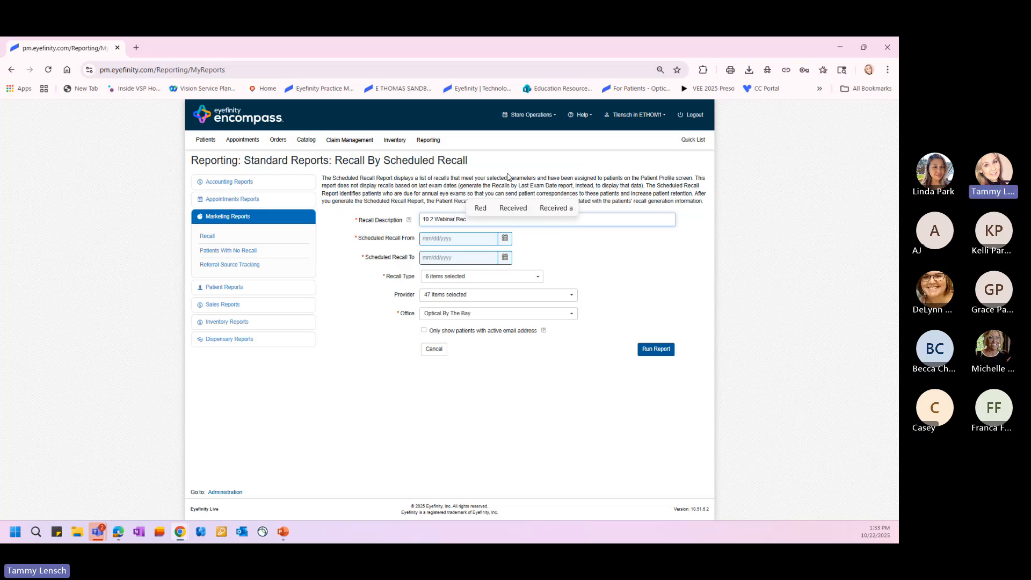
{"action": "key", "text": "BackSpace"}
{"action": "type", "text": "call "}
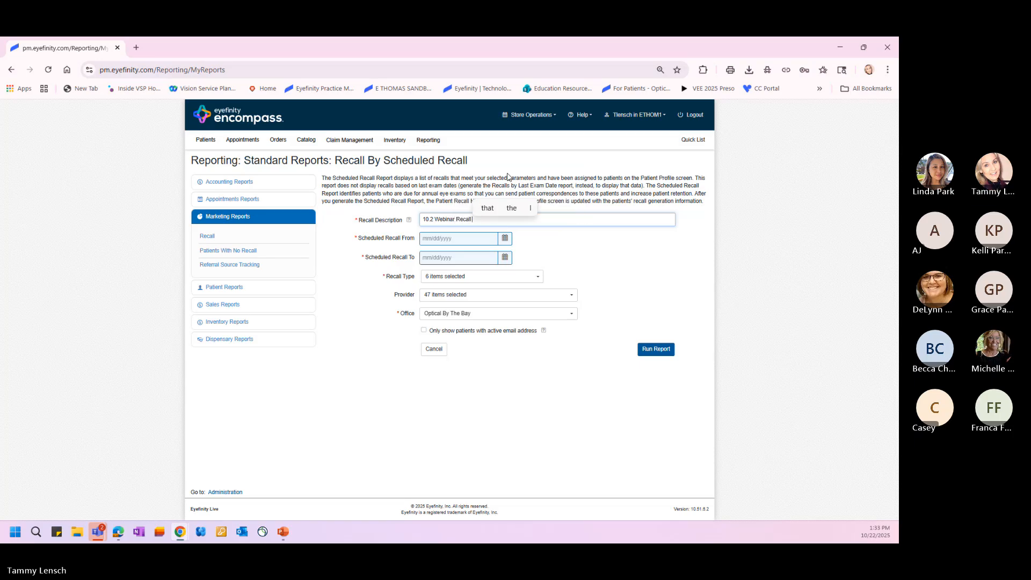
{"action": "type", "text": "Test"}
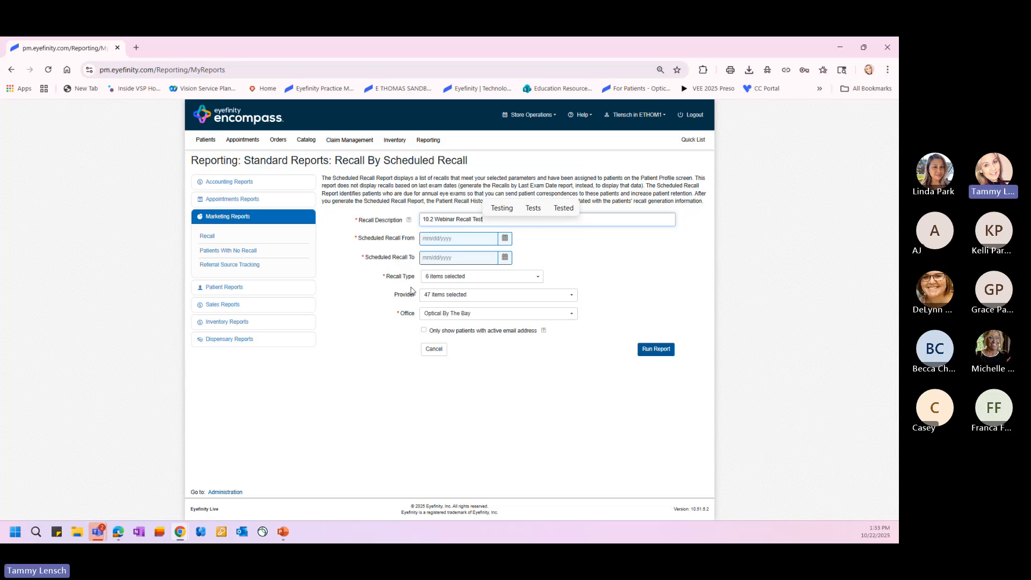
{"action": "left_click", "coordinate": [551, 250]}
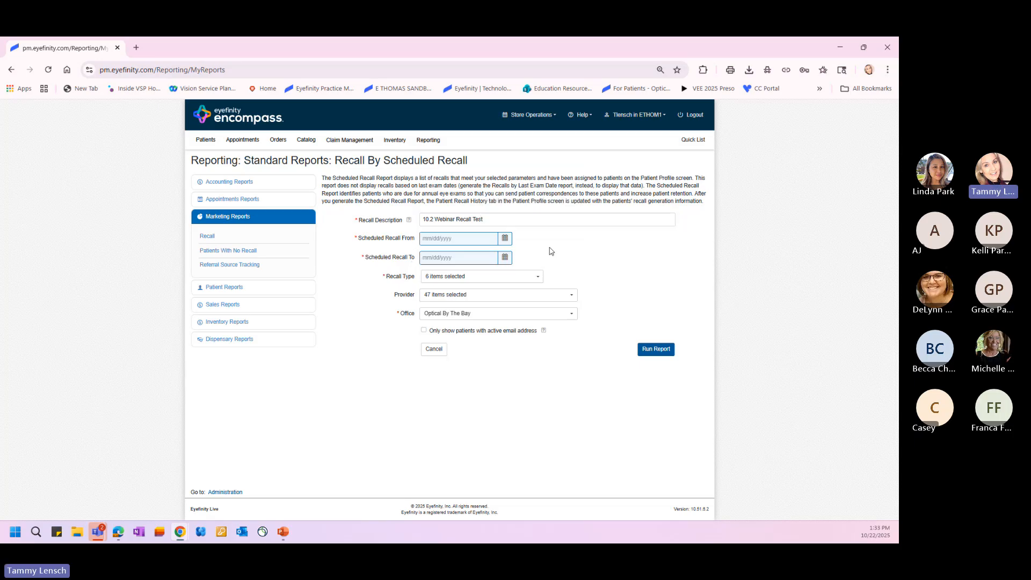
- Set the scheduled recall date range from 1/1/2025 to 10/20/2025
{"action": "left_click", "coordinate": [508, 240]}
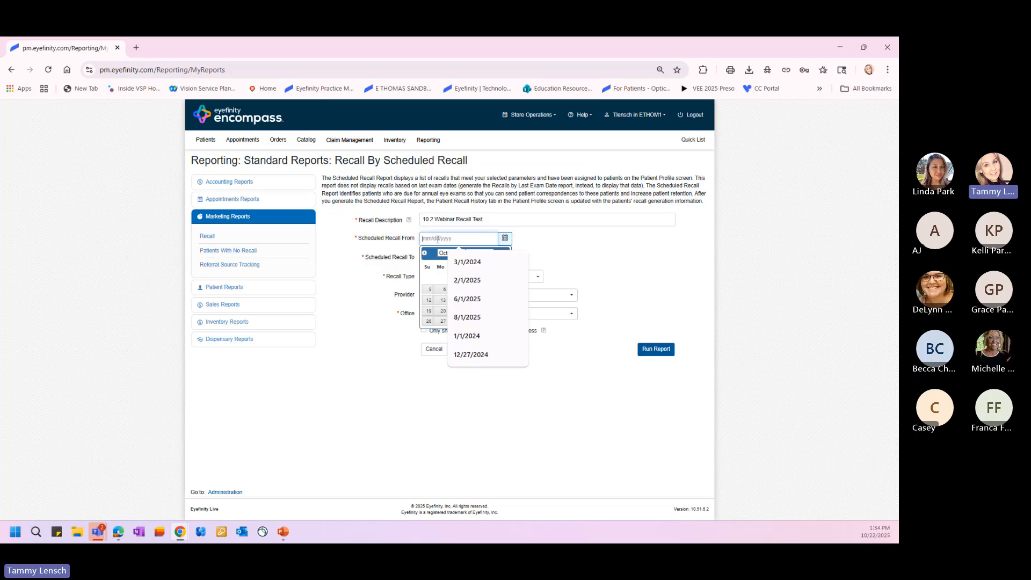
{"action": "type", "text": "01/01/20"}
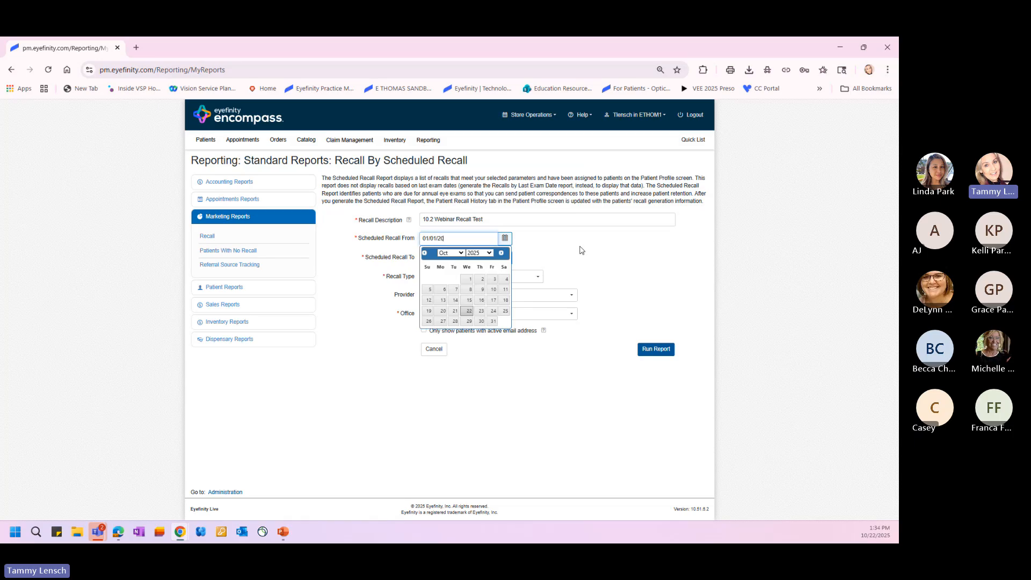
{"action": "type", "text": "25"}
{"action": "key", "text": "Tab"}
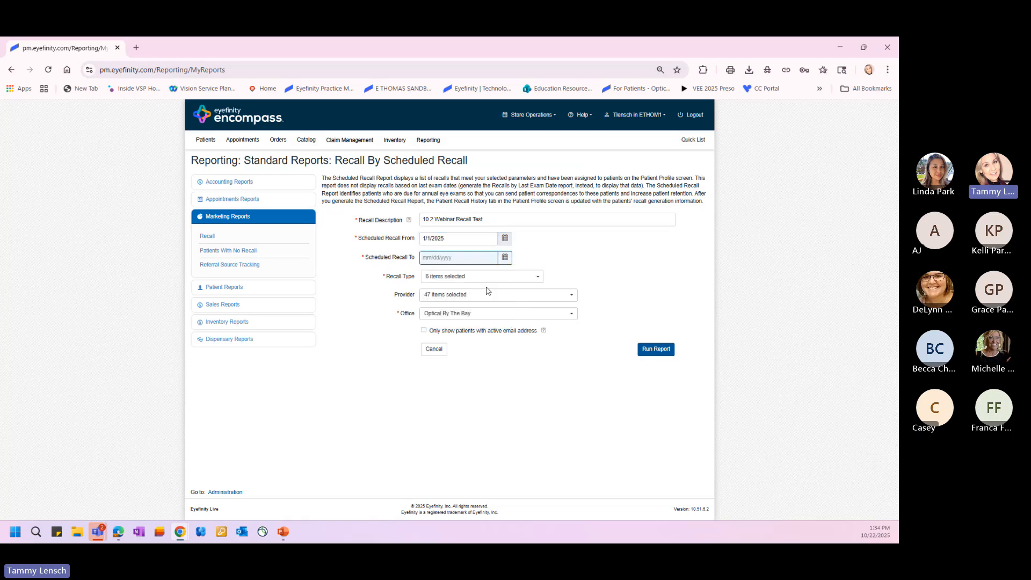
{"action": "left_click", "coordinate": [505, 258]}
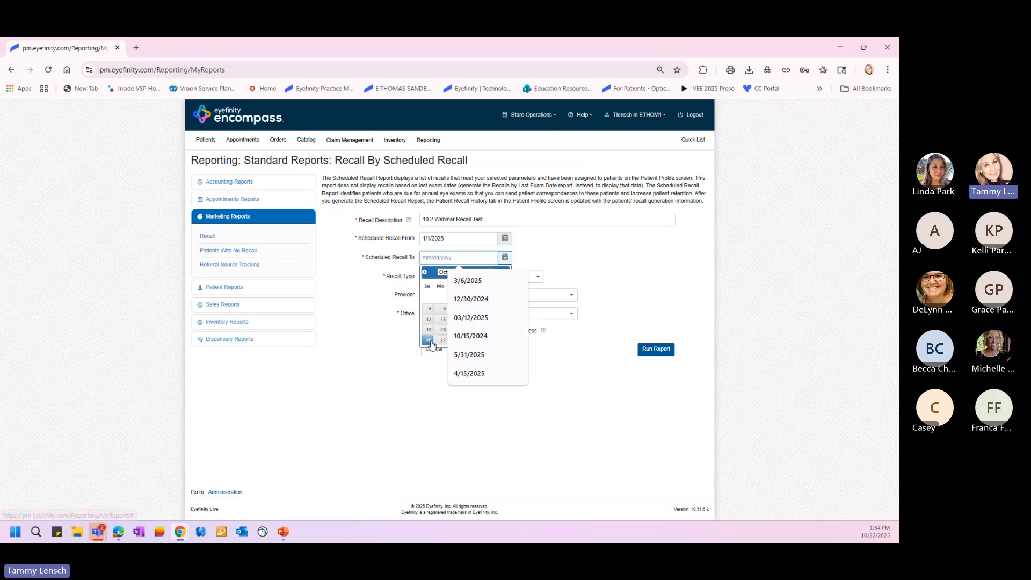
{"action": "left_click", "coordinate": [442, 330]}
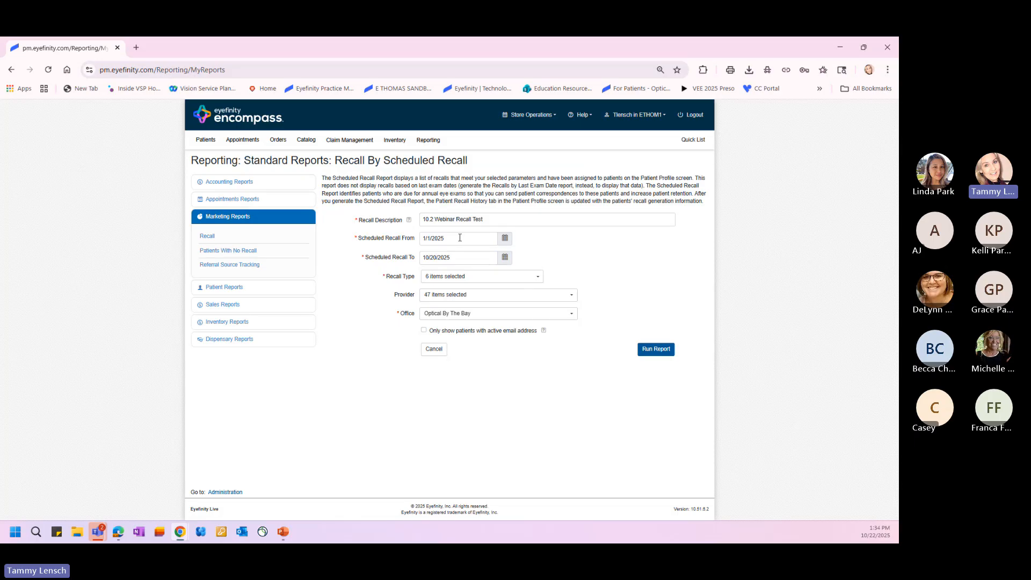
- Clear the report's recall type selection and reselect all recall types
{"action": "left_click", "coordinate": [472, 281]}
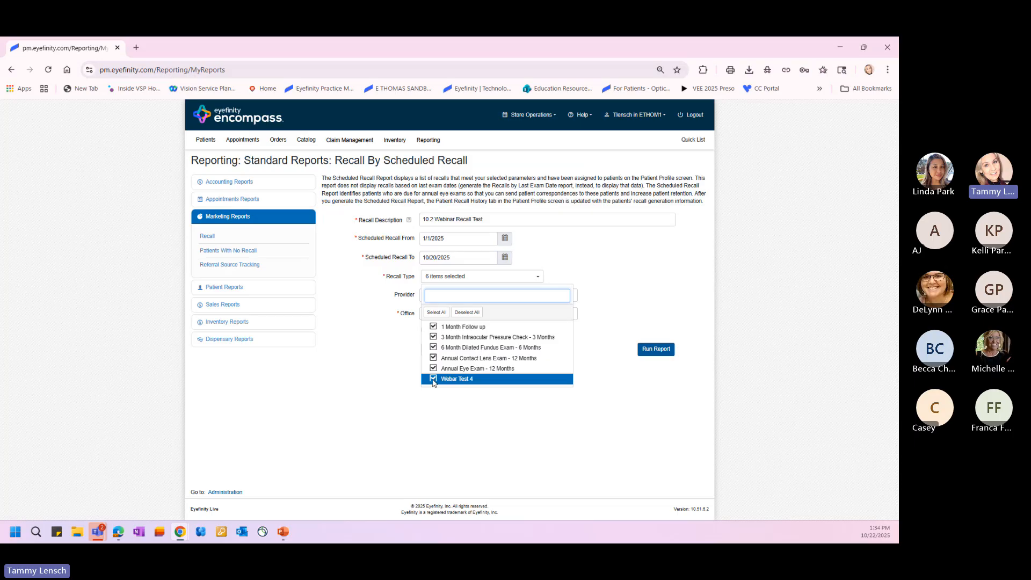
{"action": "left_click", "coordinate": [433, 379]}
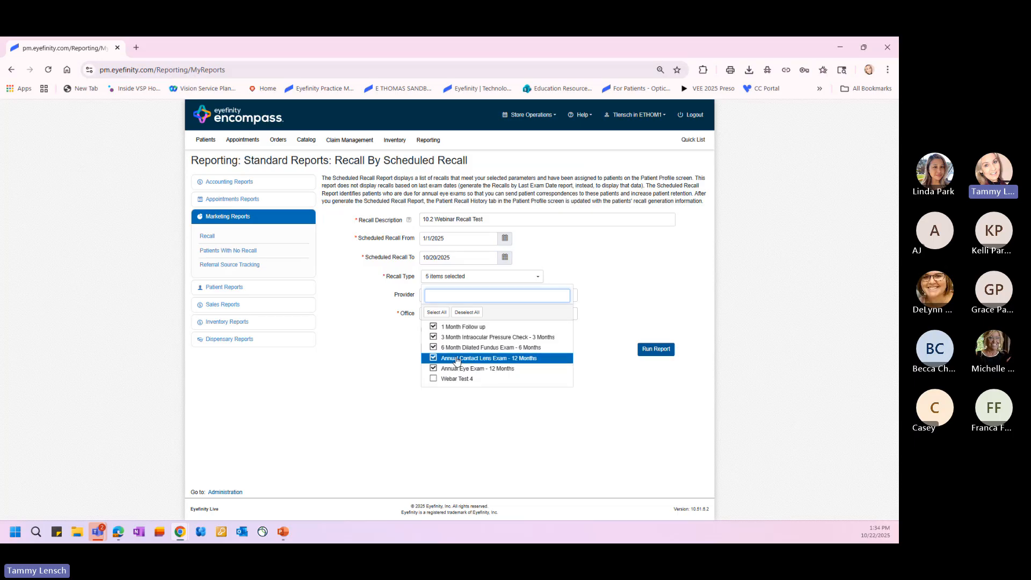
{"action": "left_click", "coordinate": [465, 313]}
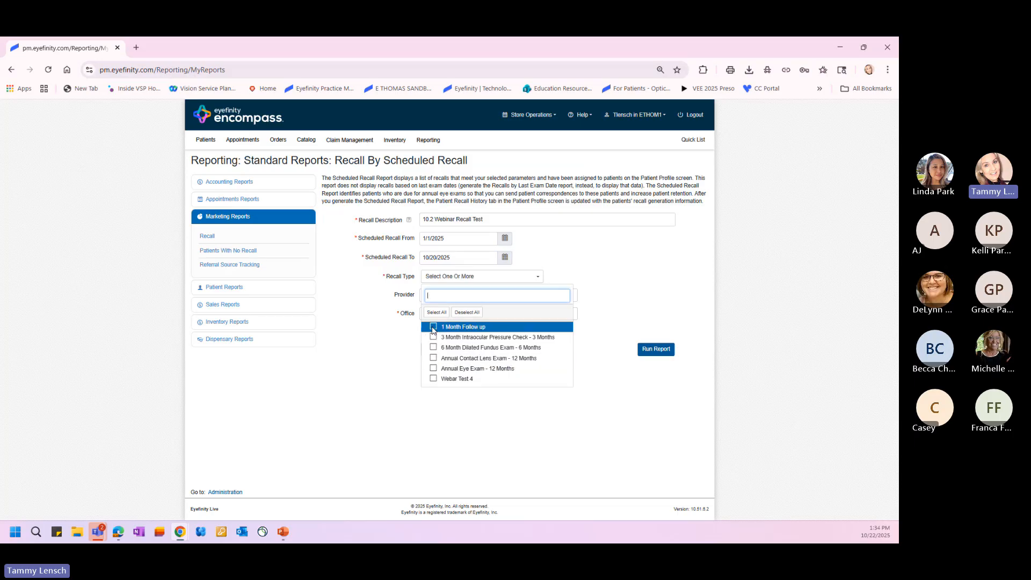
{"action": "left_click", "coordinate": [434, 328]}
{"action": "left_click", "coordinate": [434, 337]}
{"action": "left_click", "coordinate": [437, 313]}
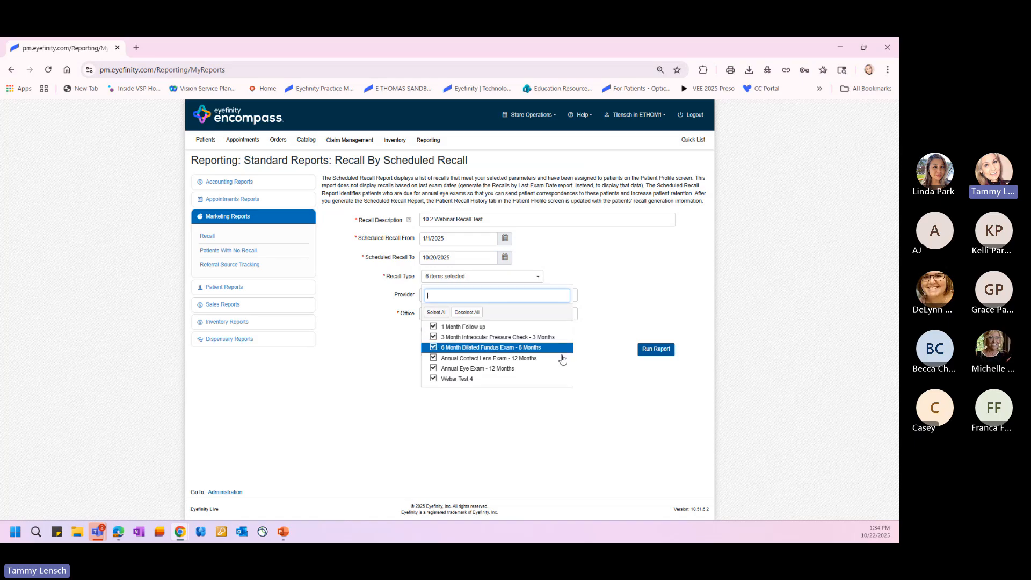
{"action": "left_click", "coordinate": [591, 292]}
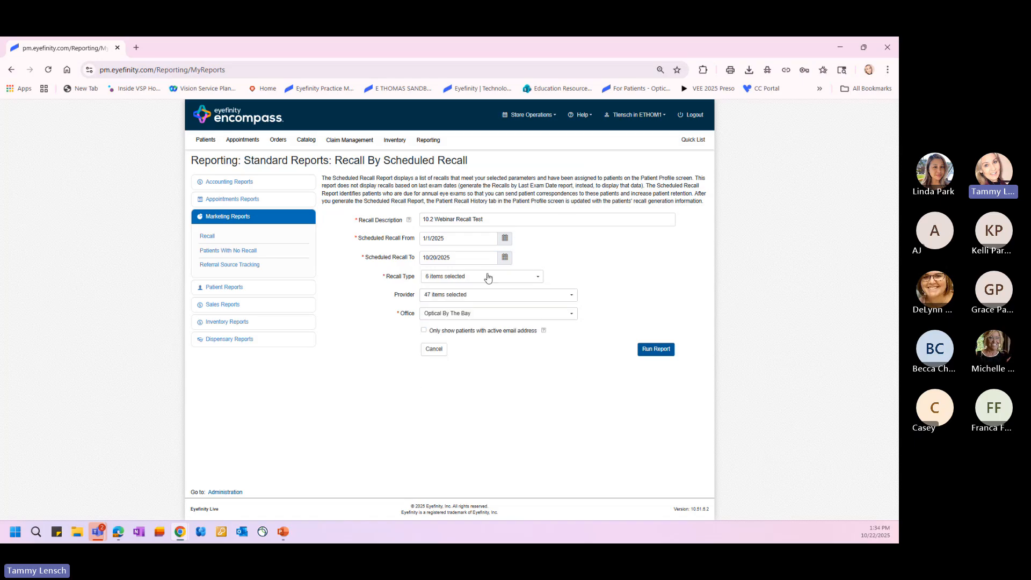
- Look through the provider list, including Unassigned and inactive providers, and clear the whole provider selection
{"action": "left_click", "coordinate": [571, 296]}
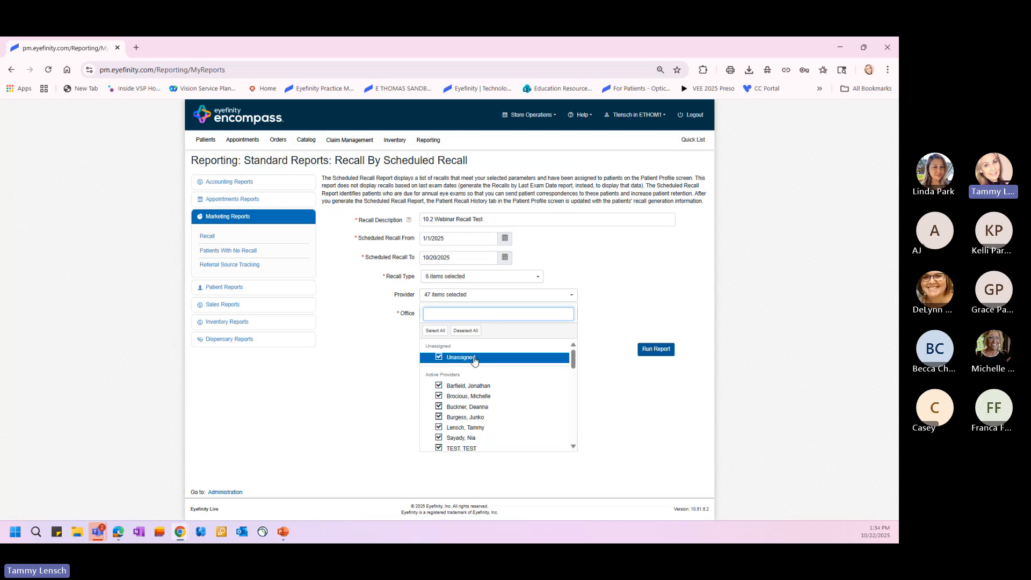
{"action": "scroll", "coordinate": [484, 400], "scroll_direction": "down", "scroll_amount": 3}
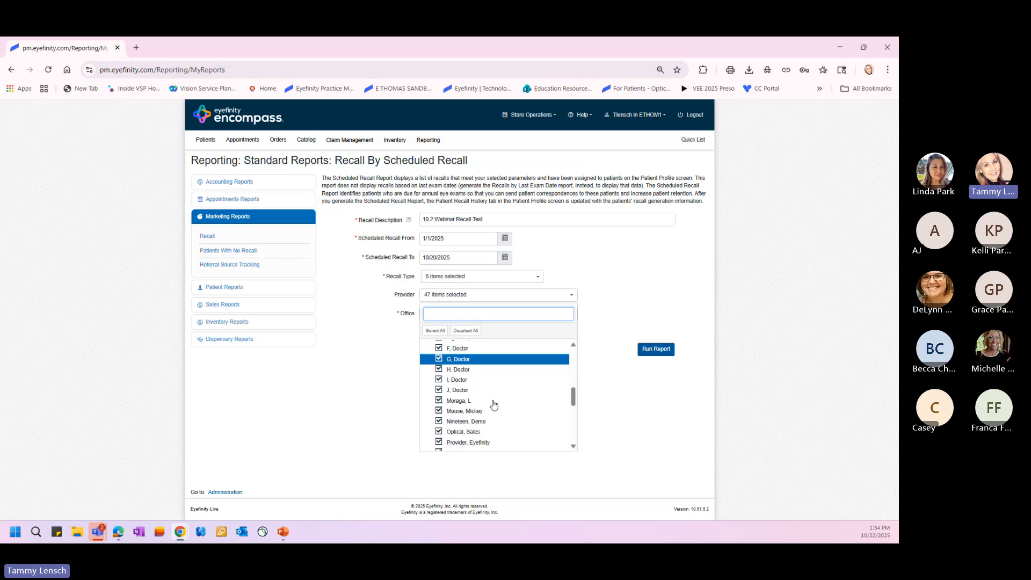
{"action": "scroll", "coordinate": [494, 404], "scroll_direction": "down", "scroll_amount": 2}
{"action": "scroll", "coordinate": [494, 404], "scroll_direction": "up", "scroll_amount": 6}
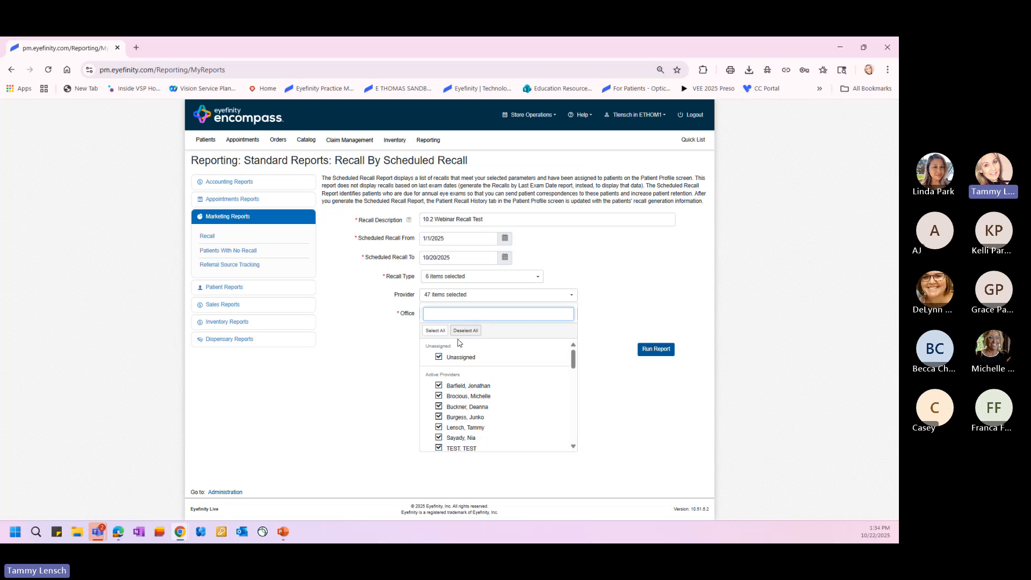
{"action": "left_click", "coordinate": [441, 357]}
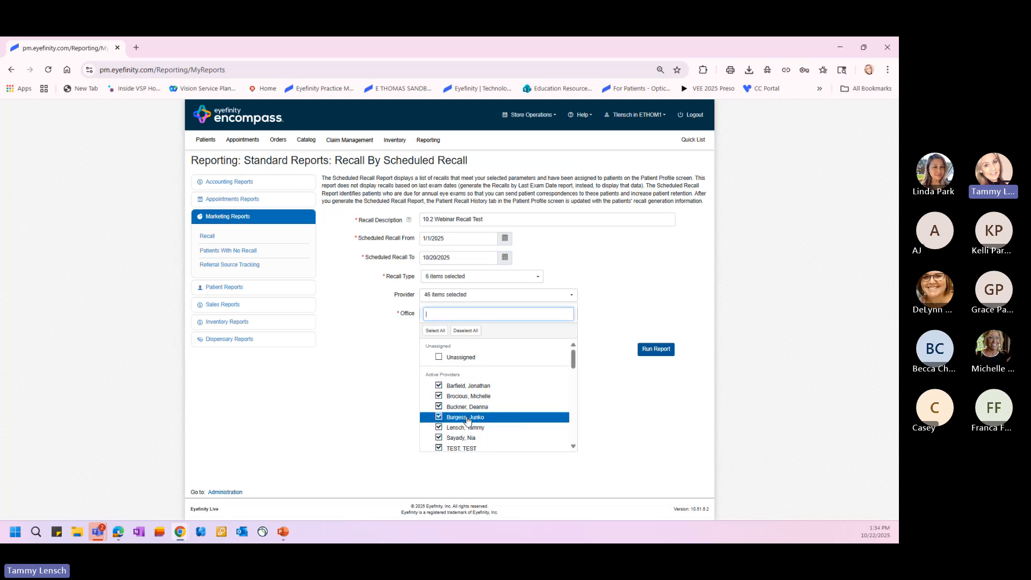
{"action": "scroll", "coordinate": [467, 411], "scroll_direction": "down", "scroll_amount": 2}
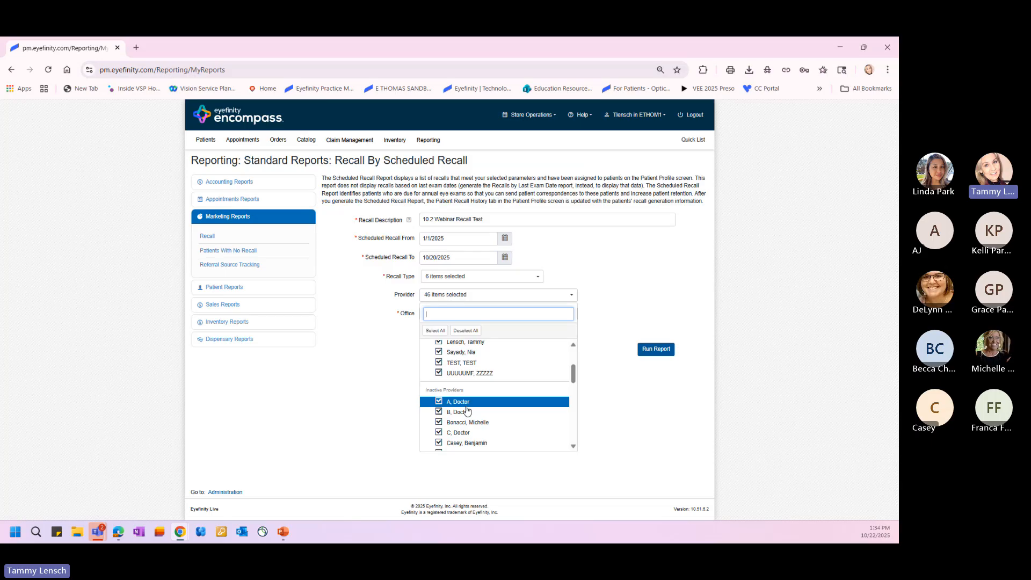
{"action": "scroll", "coordinate": [466, 408], "scroll_direction": "up", "scroll_amount": 3}
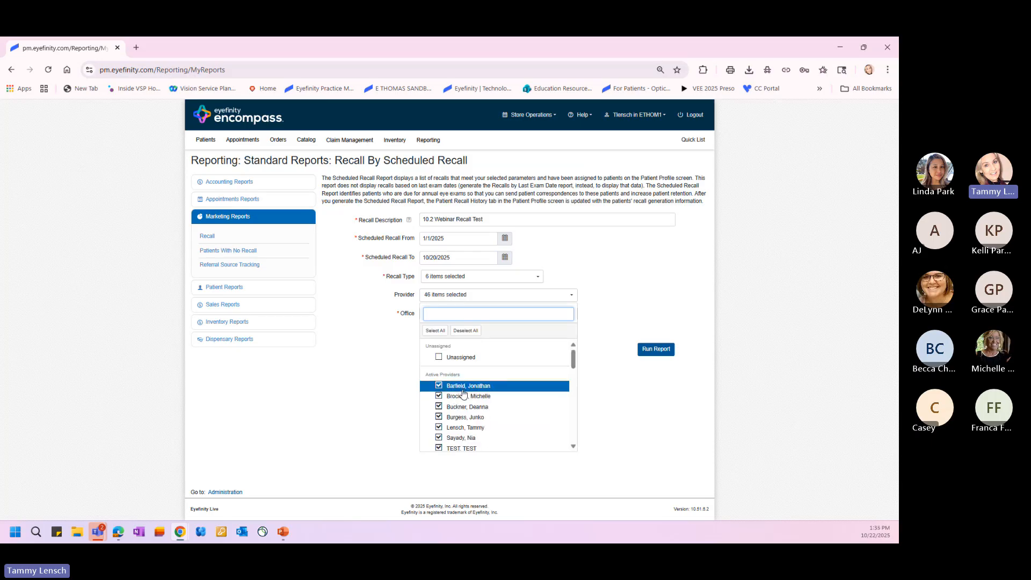
{"action": "scroll", "coordinate": [465, 397], "scroll_direction": "down", "scroll_amount": 3}
{"action": "left_click", "coordinate": [465, 330]}
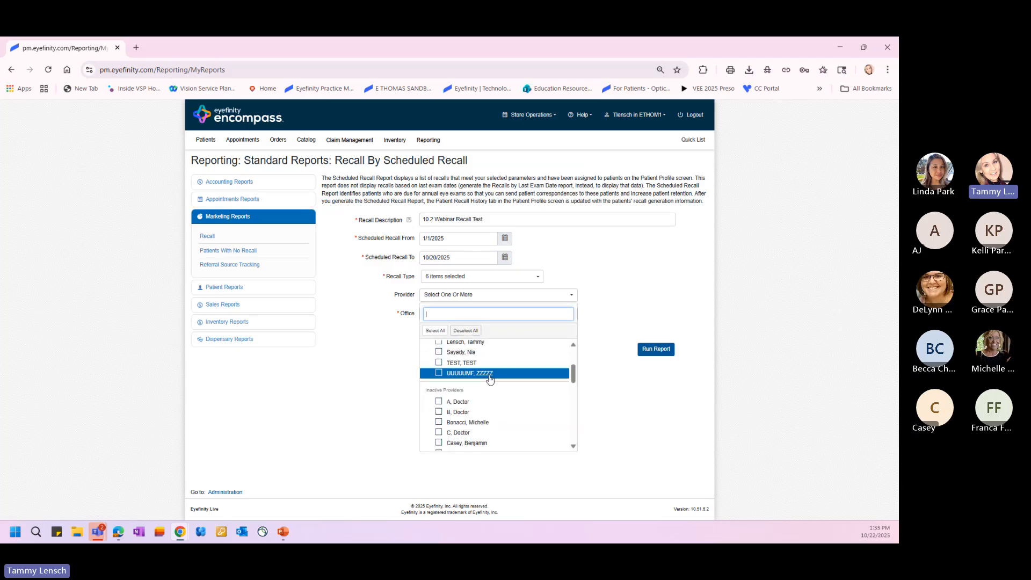
- Select all eight active providers for the report, leaving out Unassigned and the inactive providers
{"action": "scroll", "coordinate": [490, 381], "scroll_direction": "up", "scroll_amount": 3}
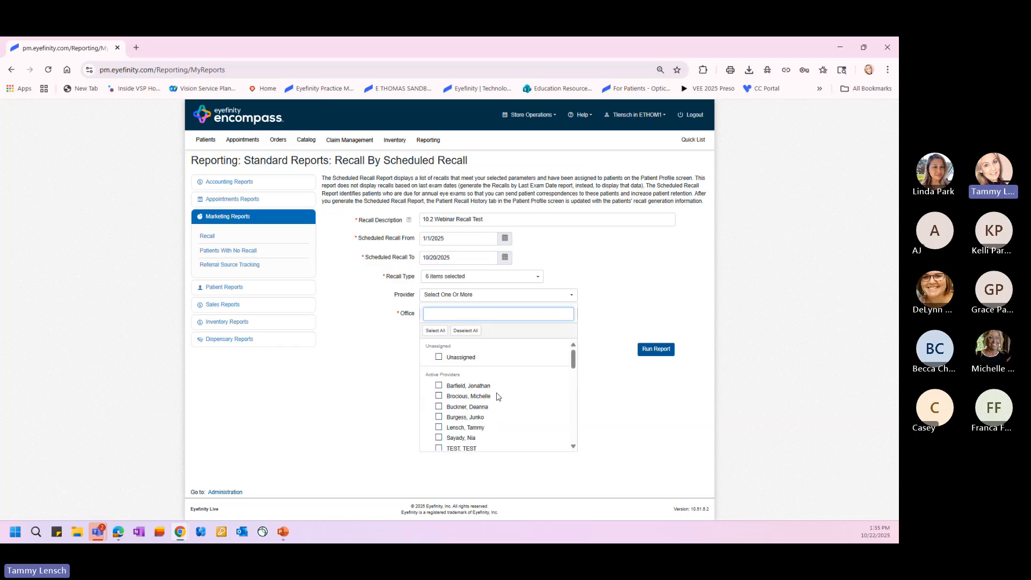
{"action": "left_click", "coordinate": [440, 386]}
{"action": "left_click", "coordinate": [439, 397]}
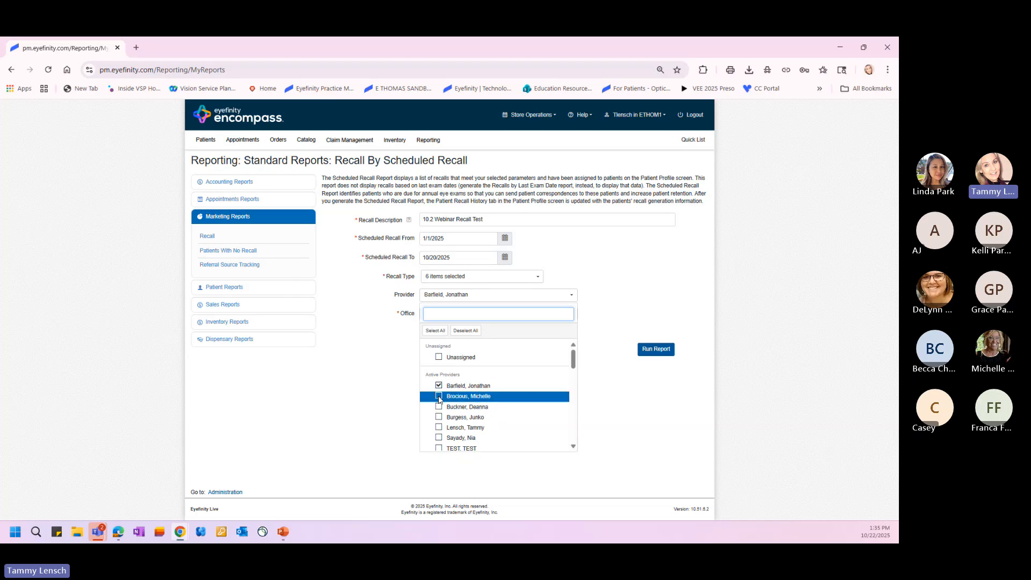
{"action": "left_click", "coordinate": [439, 407]}
{"action": "left_click", "coordinate": [440, 417]}
{"action": "left_click", "coordinate": [442, 428]}
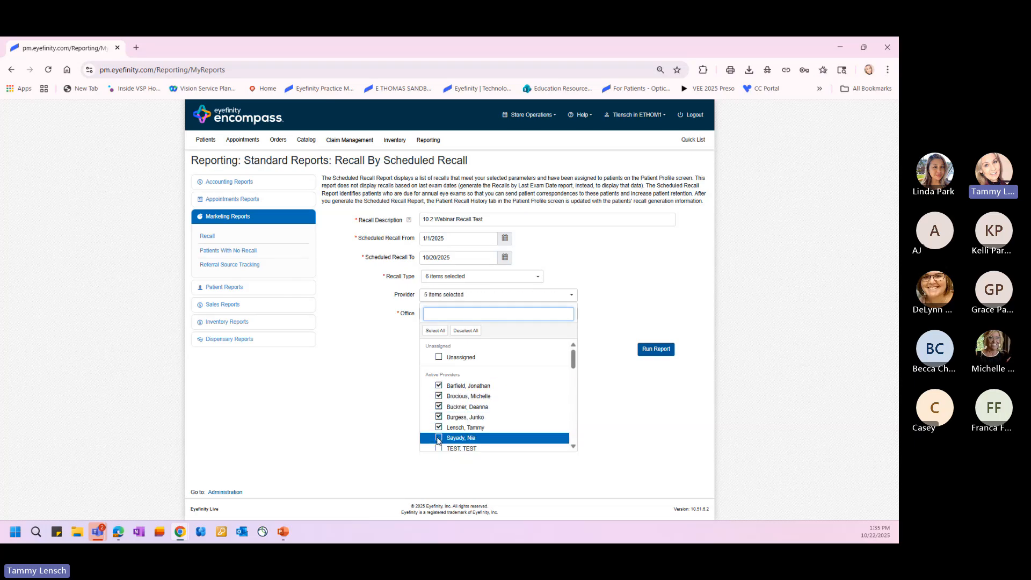
{"action": "left_click", "coordinate": [442, 438]}
{"action": "scroll", "coordinate": [471, 426], "scroll_direction": "down", "scroll_amount": 1}
{"action": "scroll", "coordinate": [471, 426], "scroll_direction": "down", "scroll_amount": 1}
{"action": "left_click", "coordinate": [439, 363]}
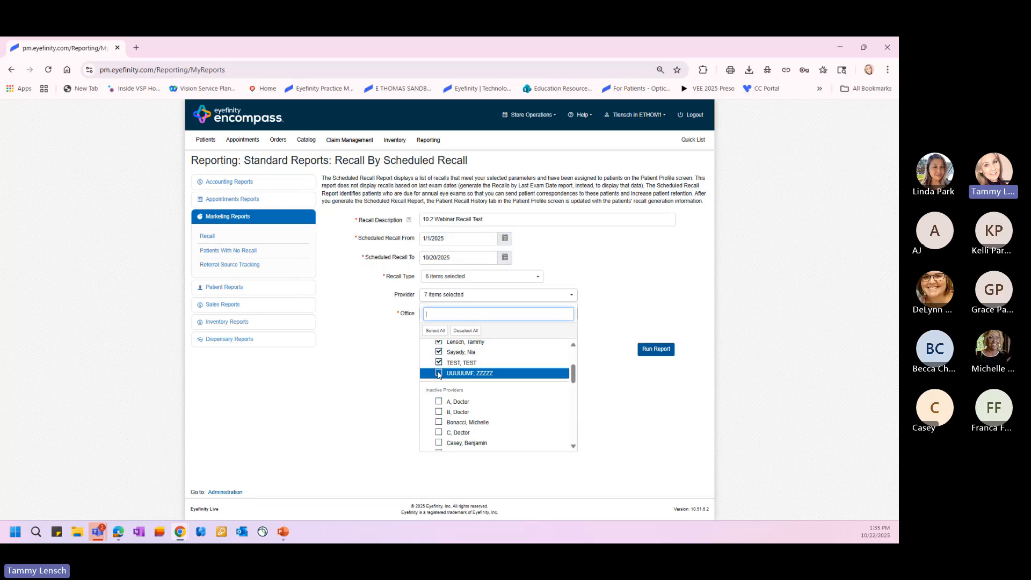
{"action": "left_click", "coordinate": [439, 375]}
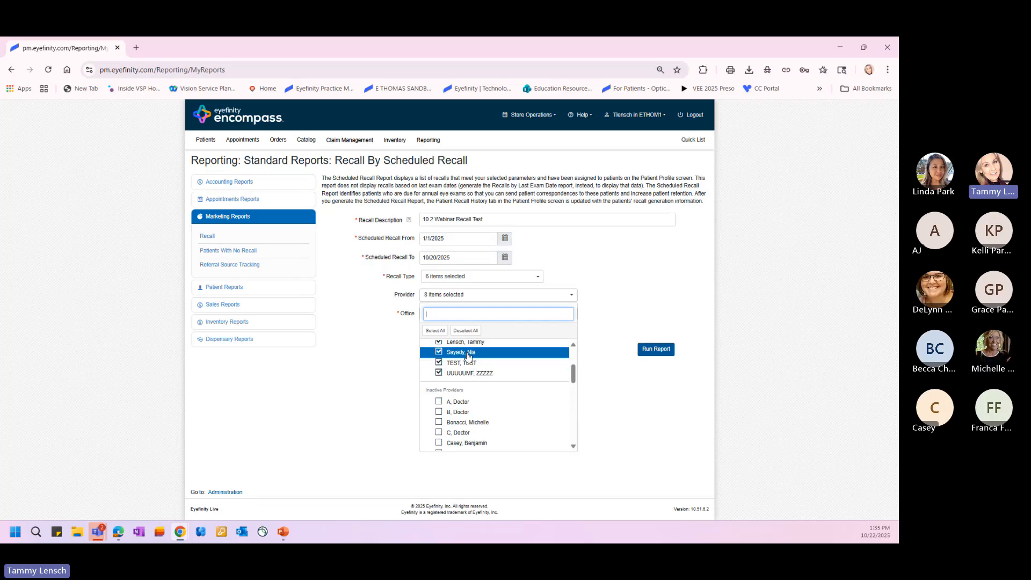
{"action": "left_click", "coordinate": [621, 341]}
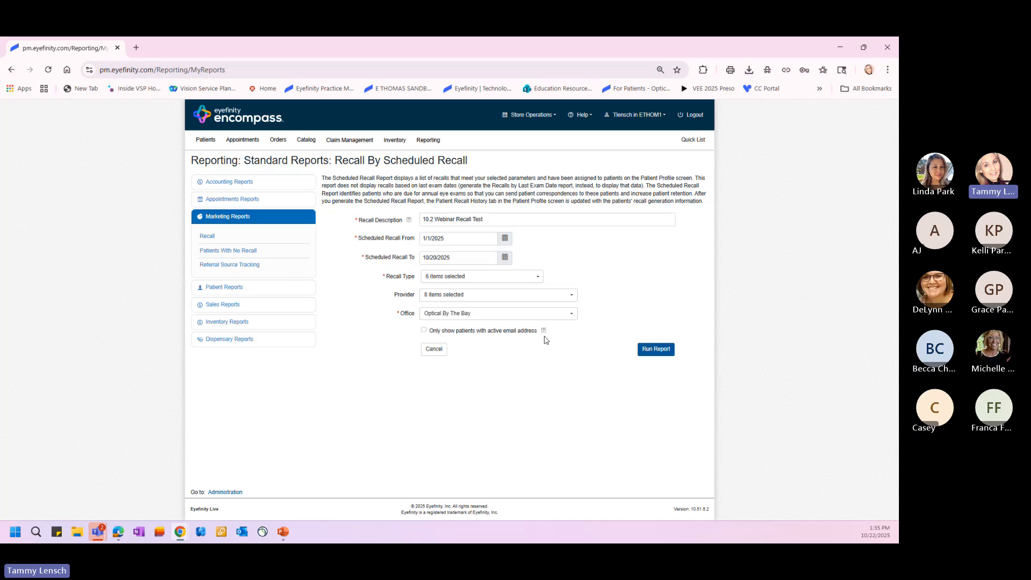
- Run the Scheduled Recall report and generate all letters for the patients listed under 10.2 Webinar Recall Test
{"action": "mouse_move", "coordinate": [545, 333]}
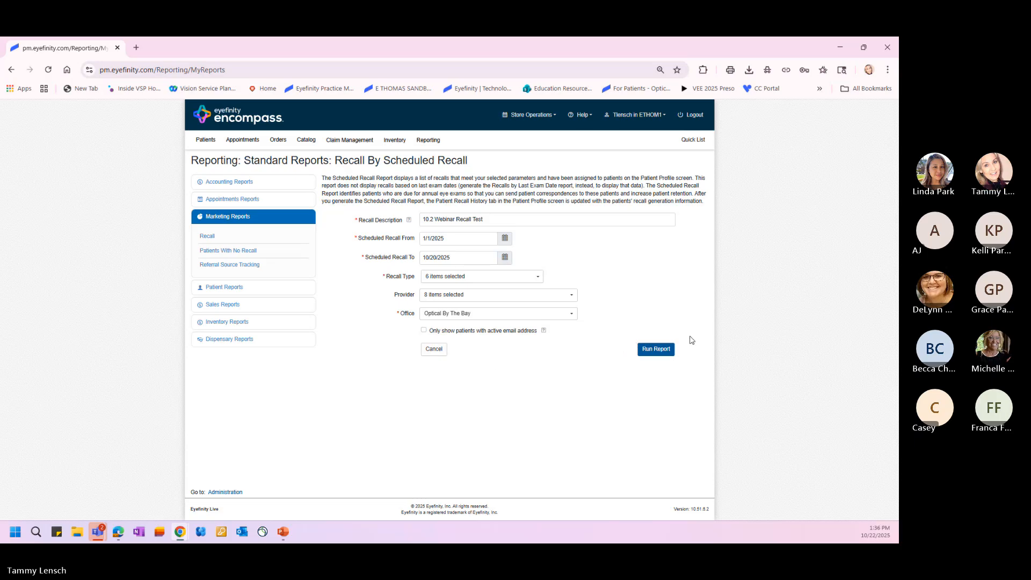
{"action": "left_click", "coordinate": [656, 354]}
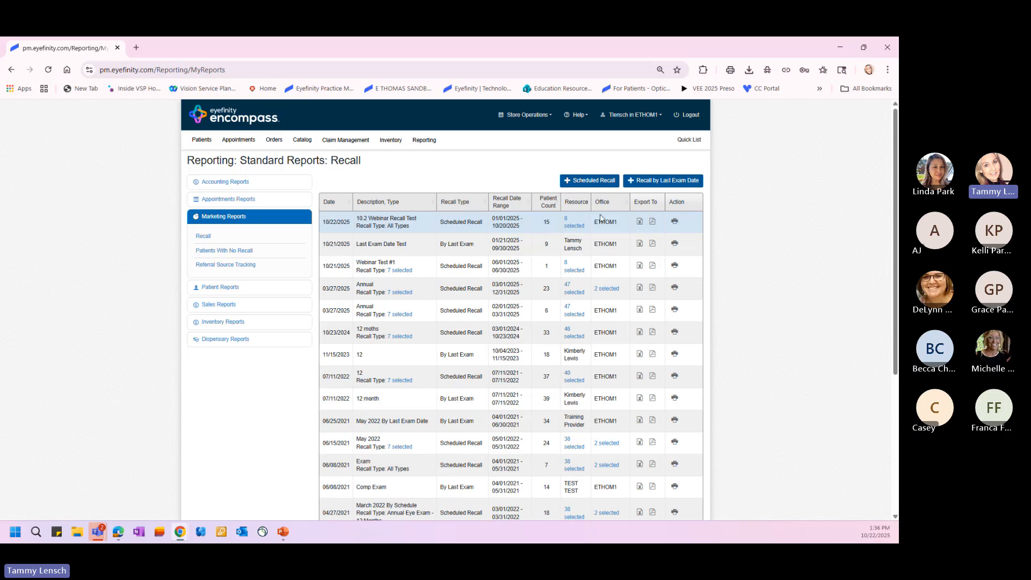
{"action": "left_click", "coordinate": [365, 222]}
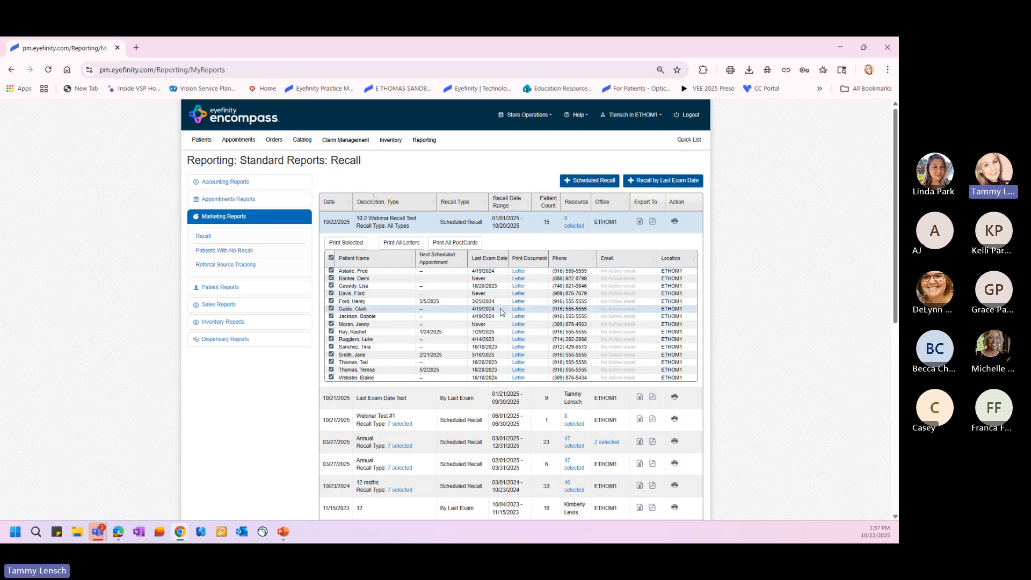
{"action": "left_click", "coordinate": [395, 244]}
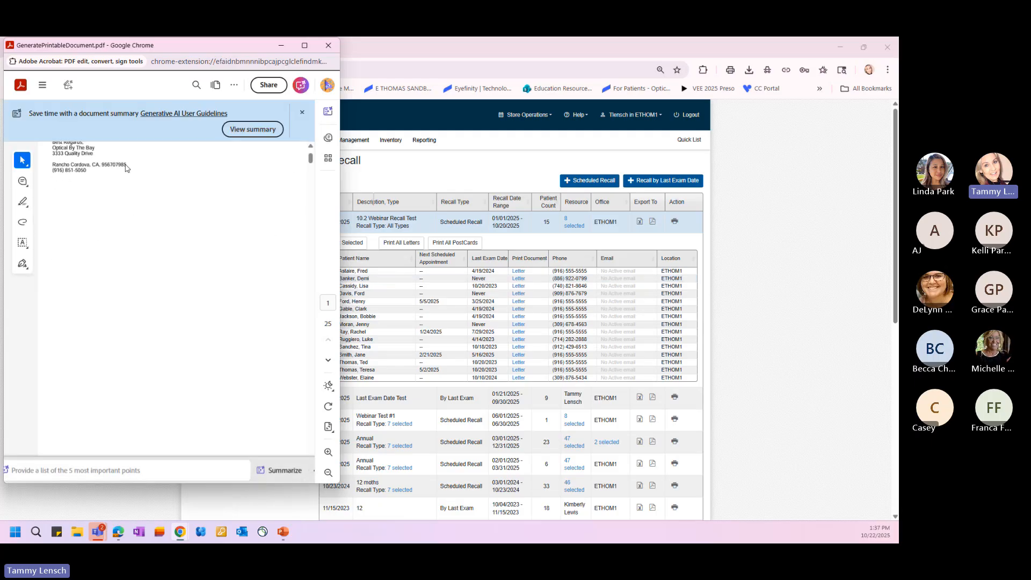
- Read through the generated recall letters, comparing the patient addresses, message wording and office signature from page to page
{"action": "scroll", "coordinate": [153, 248], "scroll_direction": "down", "scroll_amount": 4}
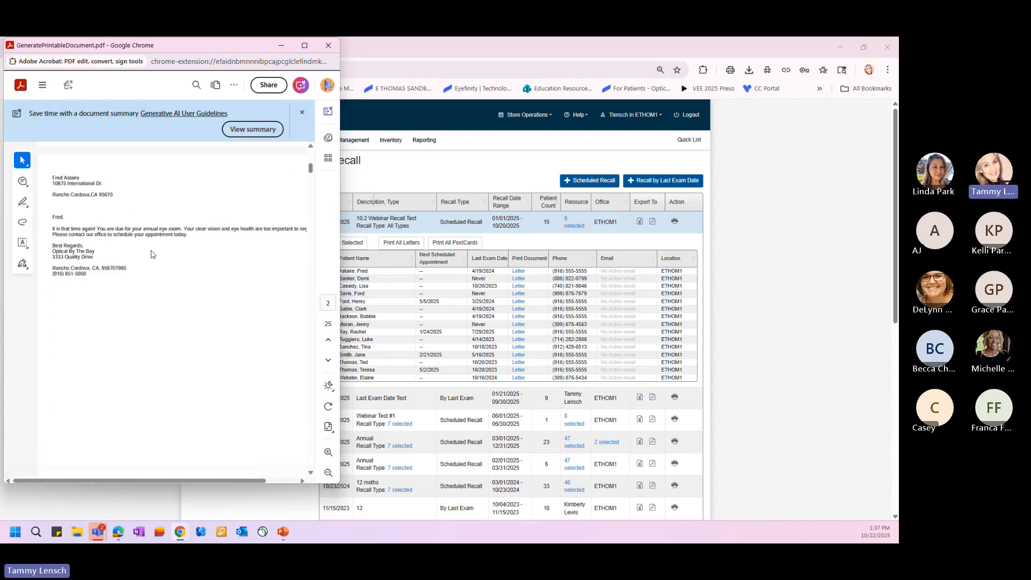
{"action": "scroll", "coordinate": [151, 255], "scroll_direction": "down", "scroll_amount": 5}
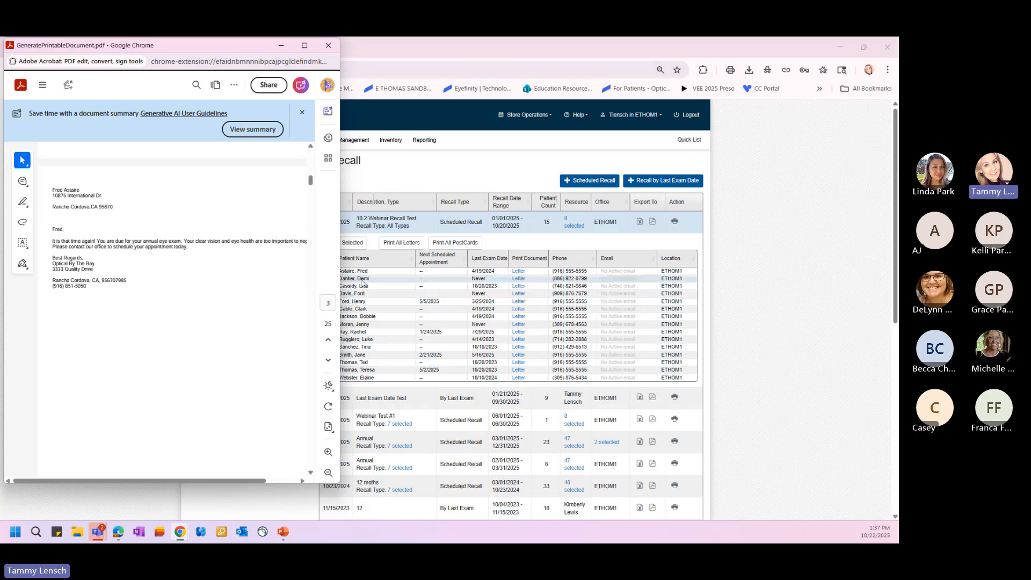
{"action": "scroll", "coordinate": [184, 244], "scroll_direction": "down", "scroll_amount": 5}
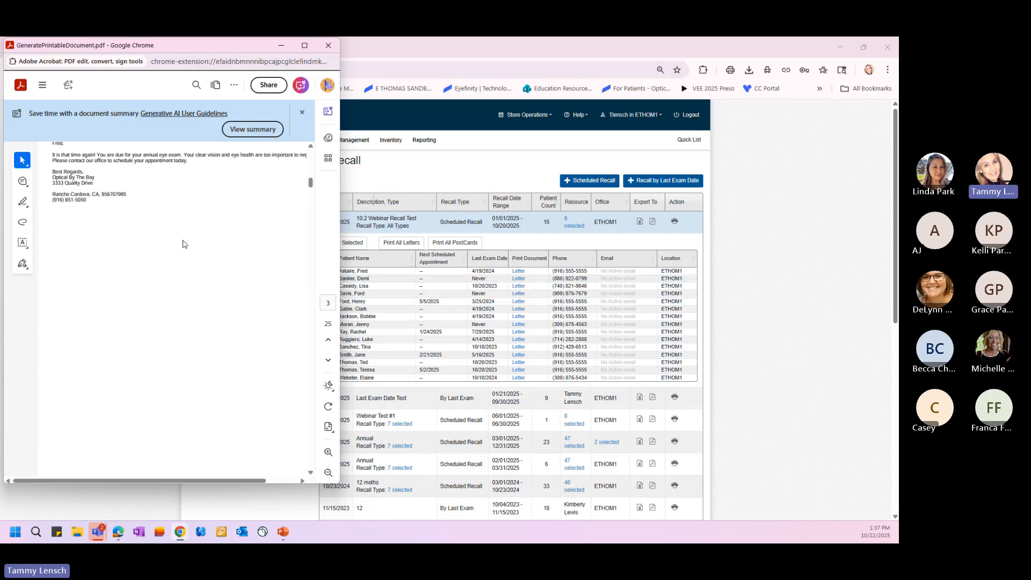
{"action": "scroll", "coordinate": [183, 245], "scroll_direction": "down", "scroll_amount": 3}
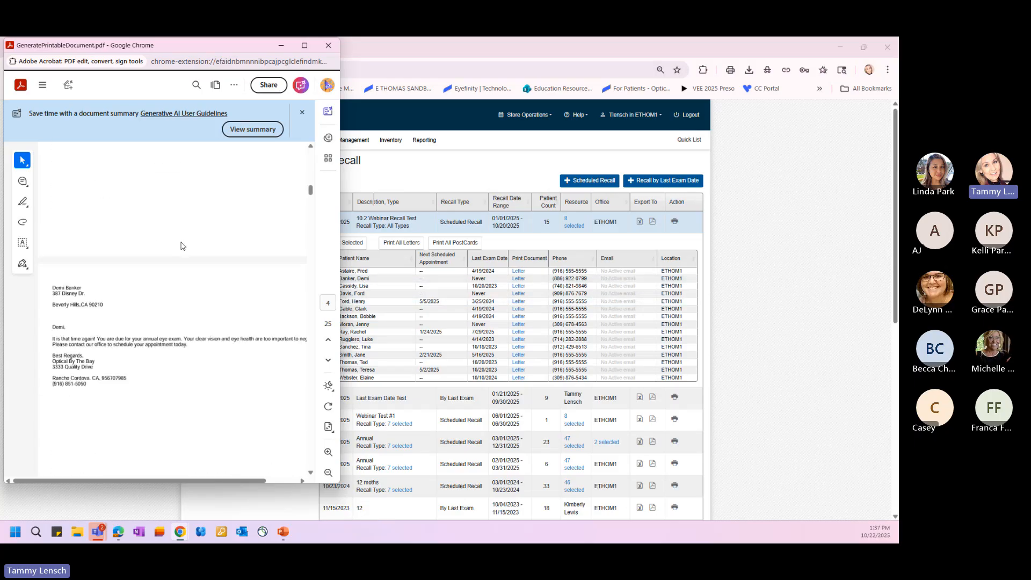
{"action": "scroll", "coordinate": [183, 245], "scroll_direction": "down", "scroll_amount": 2}
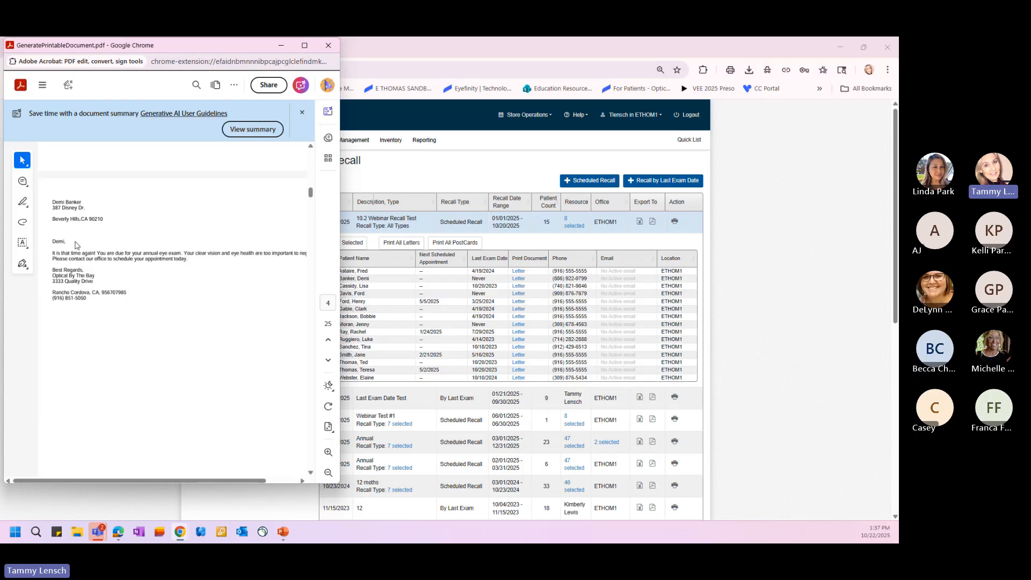
{"action": "scroll", "coordinate": [110, 274], "scroll_direction": "down", "scroll_amount": 5}
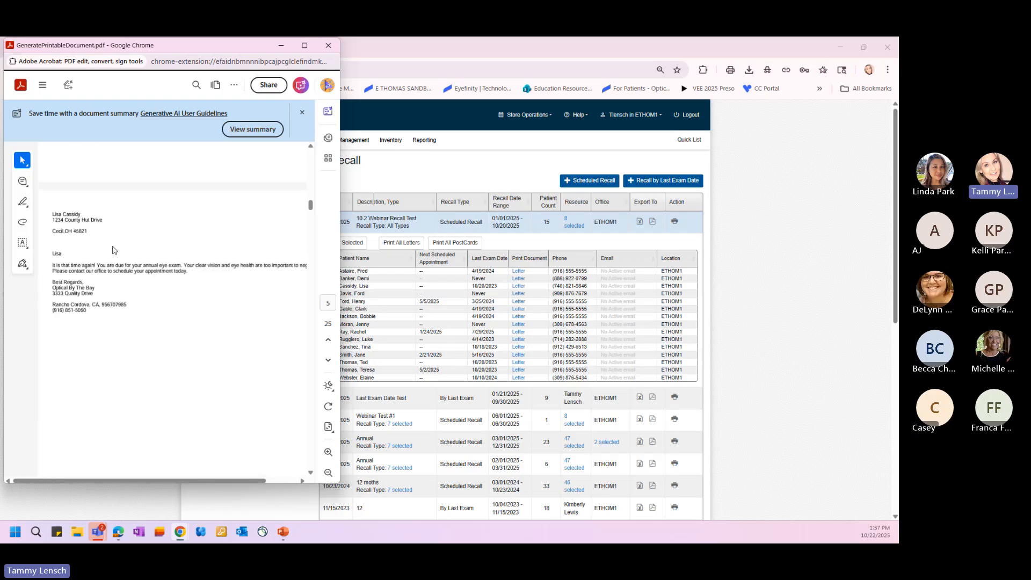
{"action": "scroll", "coordinate": [113, 250], "scroll_direction": "down", "scroll_amount": 2}
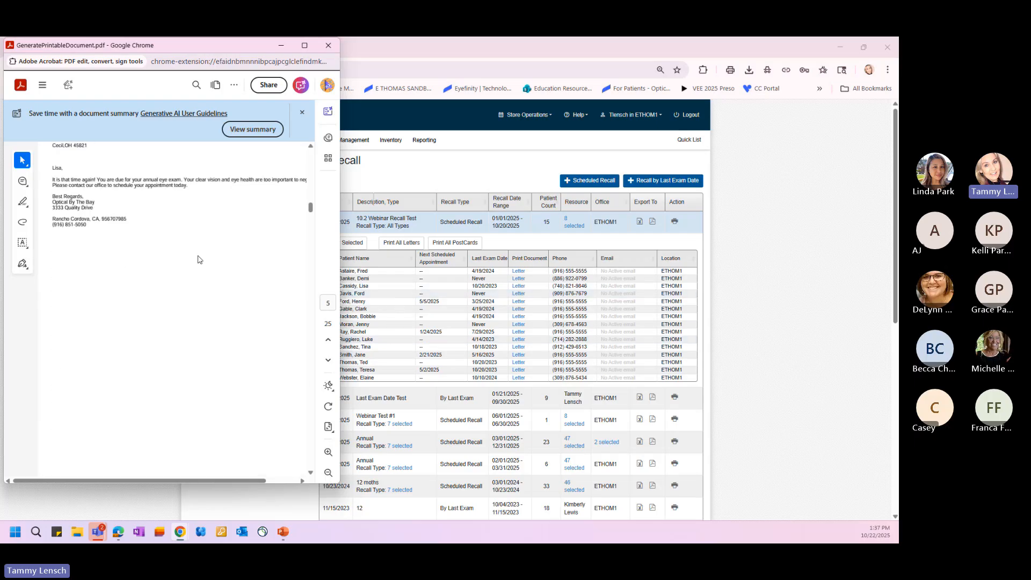
{"action": "scroll", "coordinate": [193, 258], "scroll_direction": "down", "scroll_amount": 4}
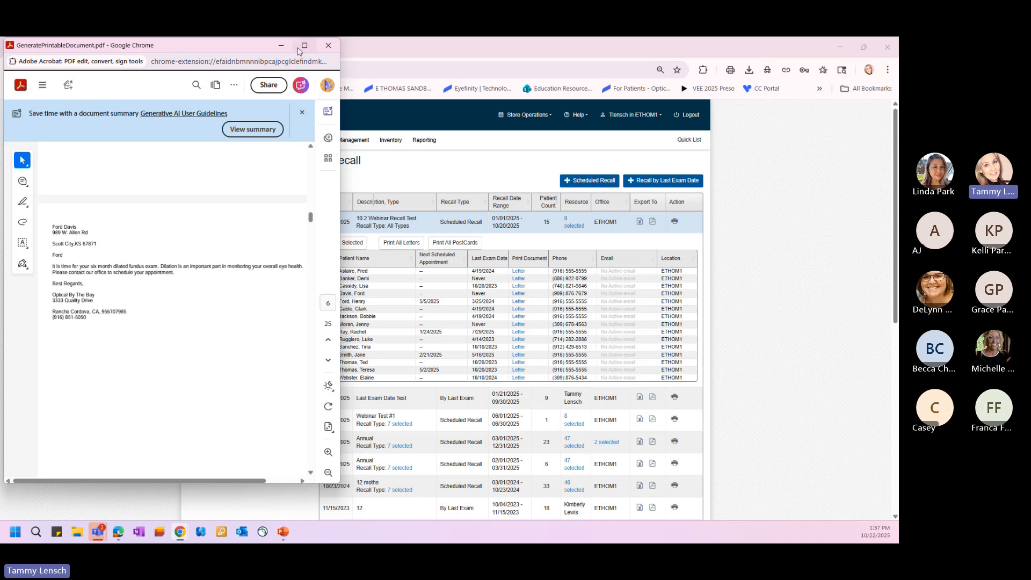
- Close the generated letters and select only the first three patients listed under 10.2 Webinar Recall Test
{"action": "left_click", "coordinate": [328, 45]}
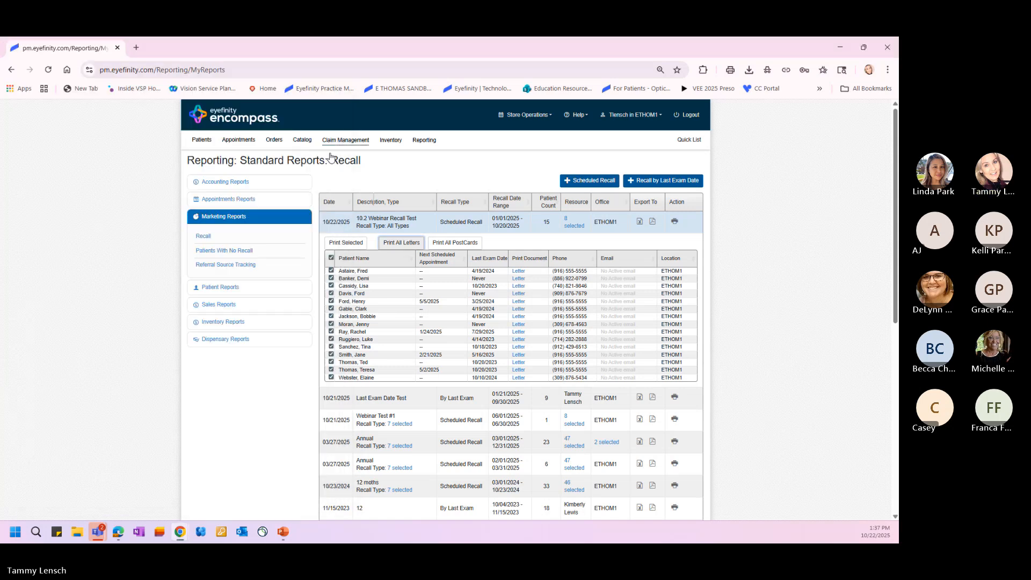
{"action": "left_click", "coordinate": [331, 258]}
{"action": "left_click", "coordinate": [331, 271]}
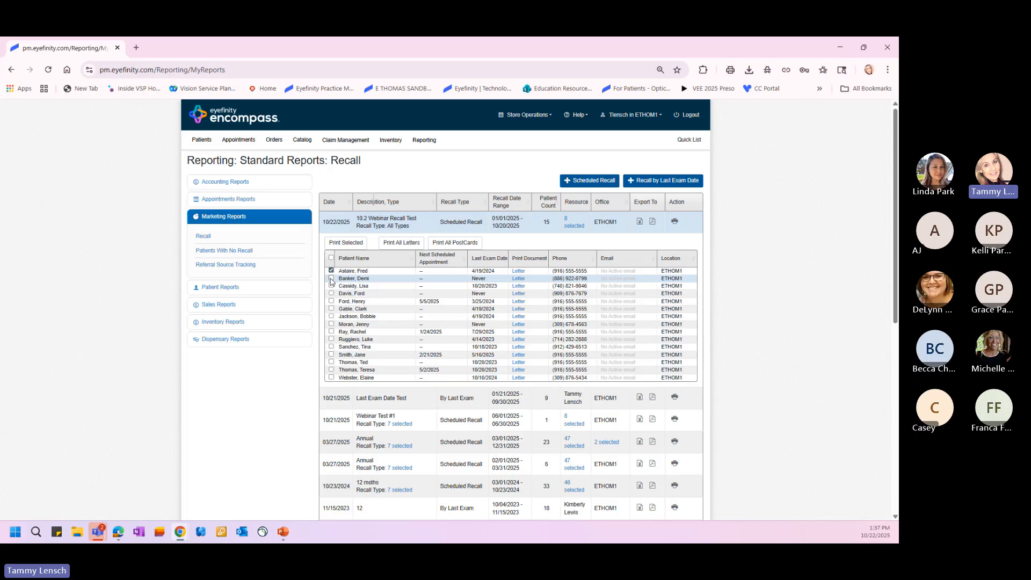
{"action": "left_click", "coordinate": [331, 278]}
{"action": "left_click", "coordinate": [332, 286]}
{"action": "scroll", "coordinate": [500, 299], "scroll_direction": "down", "scroll_amount": 2}
{"action": "scroll", "coordinate": [500, 299], "scroll_direction": "up", "scroll_amount": 2}
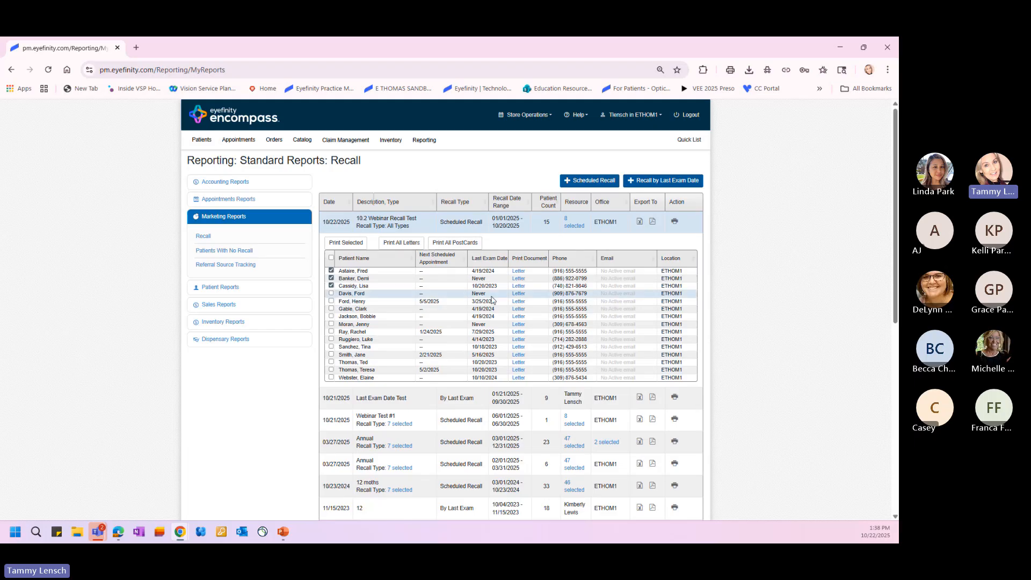
- Collapse the 10.2 Webinar Recall Test patient list, reopen it and collapse it again
{"action": "left_click", "coordinate": [378, 221]}
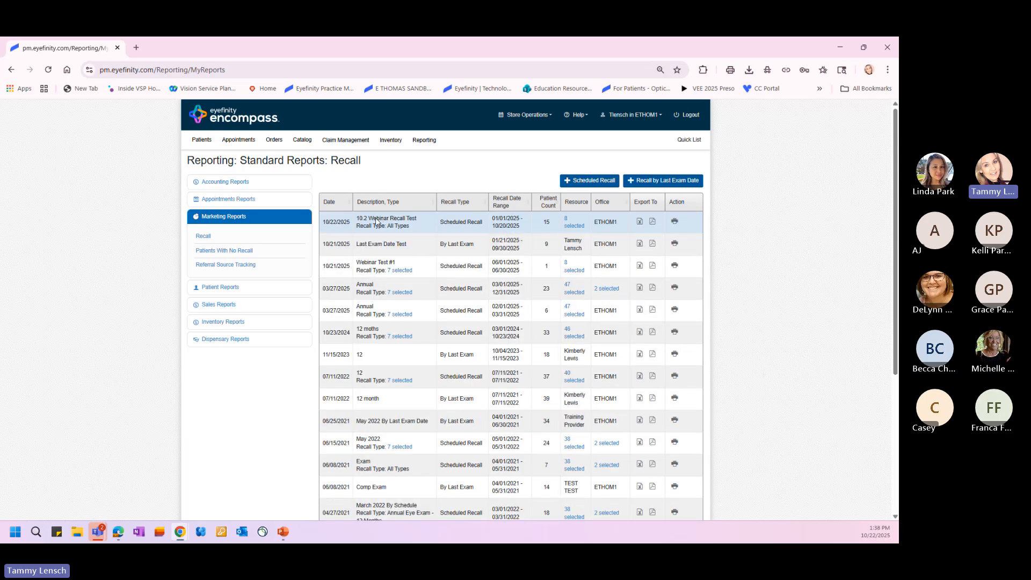
{"action": "left_click", "coordinate": [378, 221]}
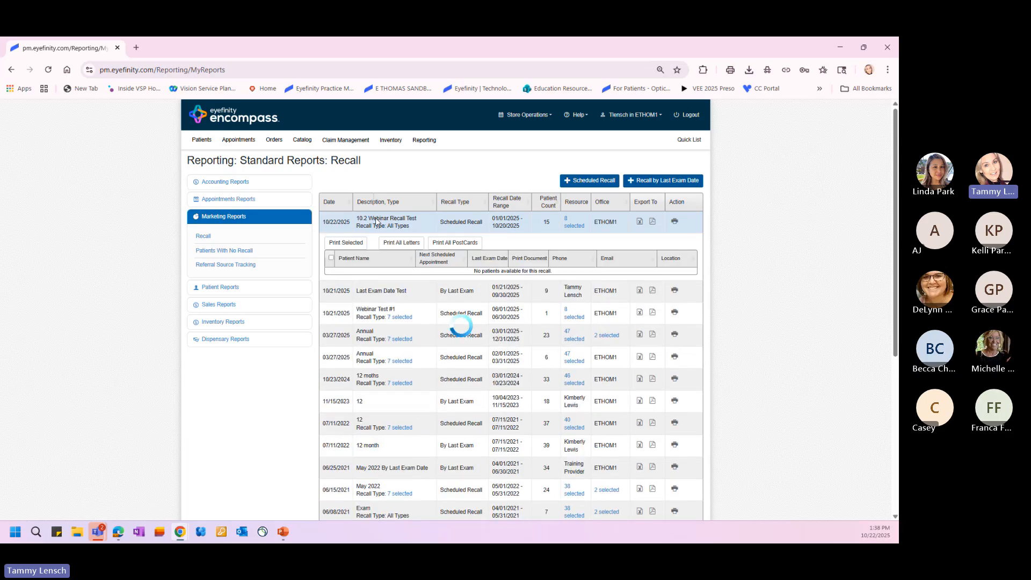
{"action": "left_click", "coordinate": [378, 220]}
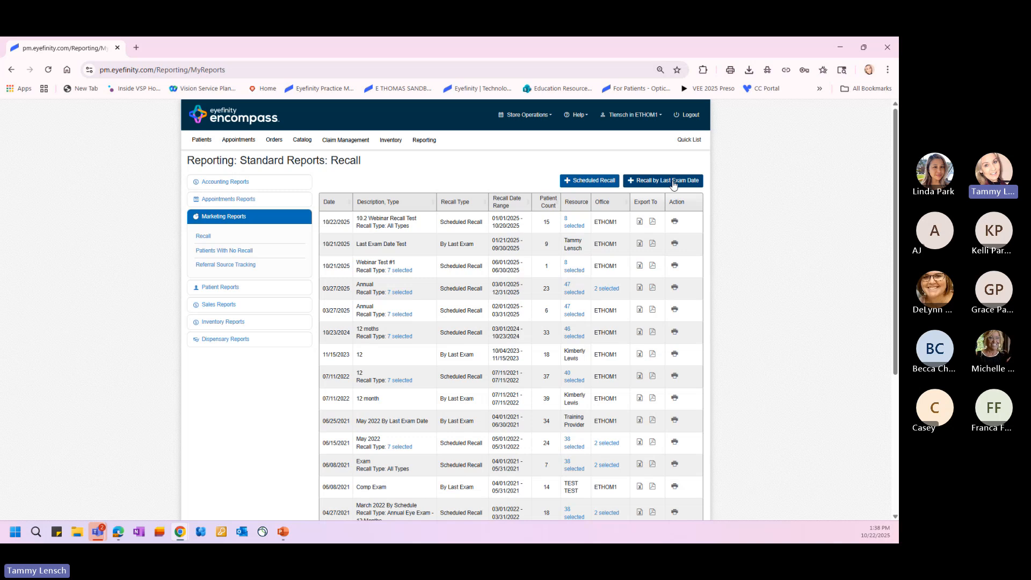
- Start a Recall by Last Exam Date report with the description "10.22 Last Exam Date Test"
{"action": "left_click", "coordinate": [666, 181]}
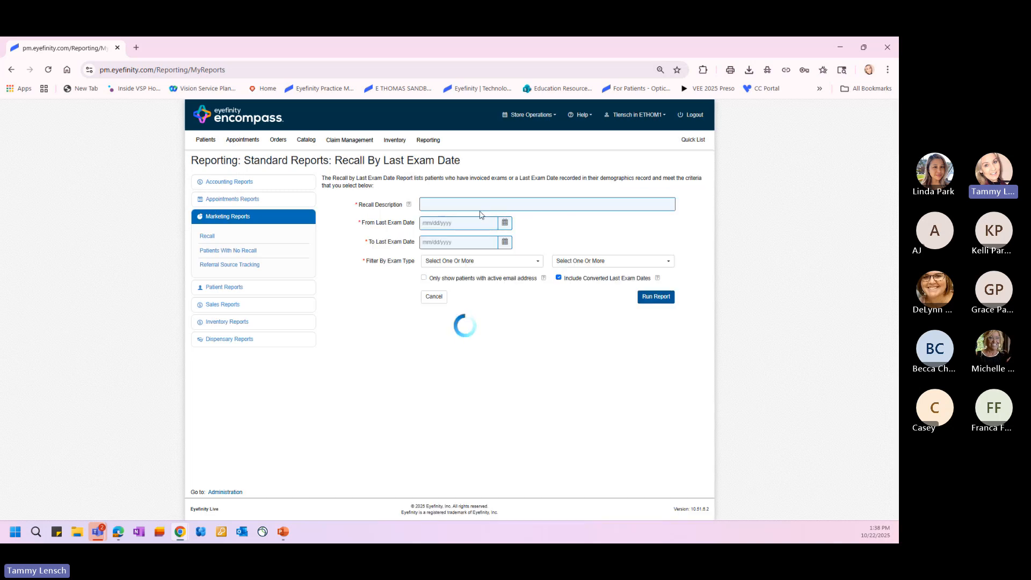
{"action": "left_click", "coordinate": [438, 203]}
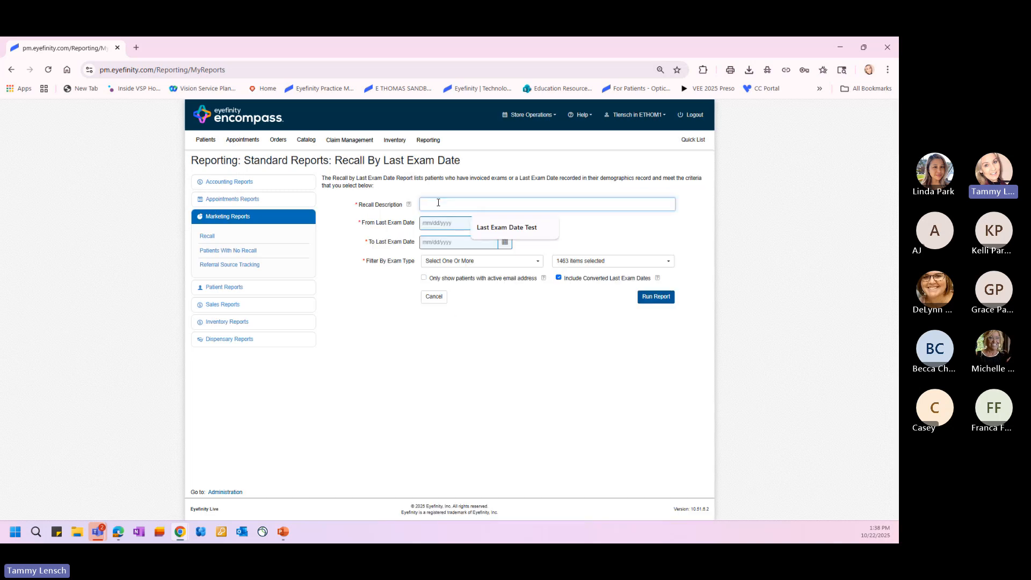
{"action": "left_click", "coordinate": [482, 227]}
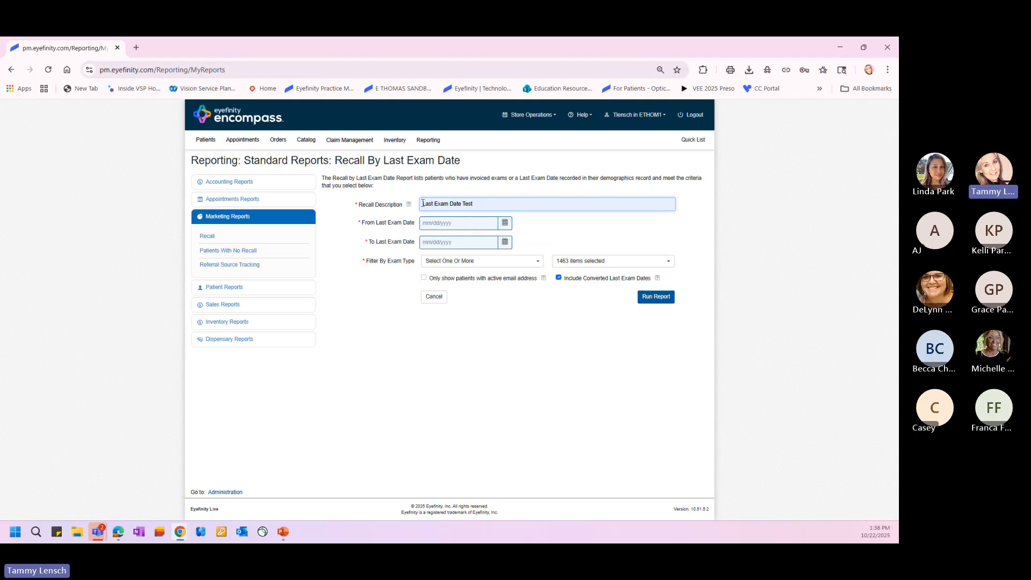
{"action": "type", "text": "10"}
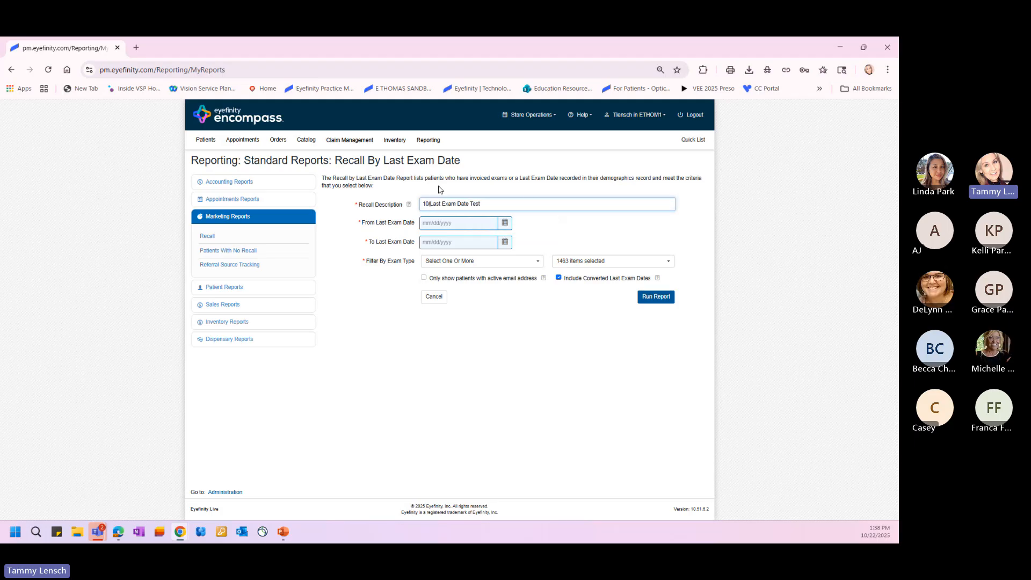
{"action": "type", "text": "/"}
{"action": "key", "text": "BackSpace"}
{"action": "type", "text": ".22"}
- Set the report's last exam date range from 1/1/2025 to 10/21/2025
{"action": "left_click", "coordinate": [505, 223]}
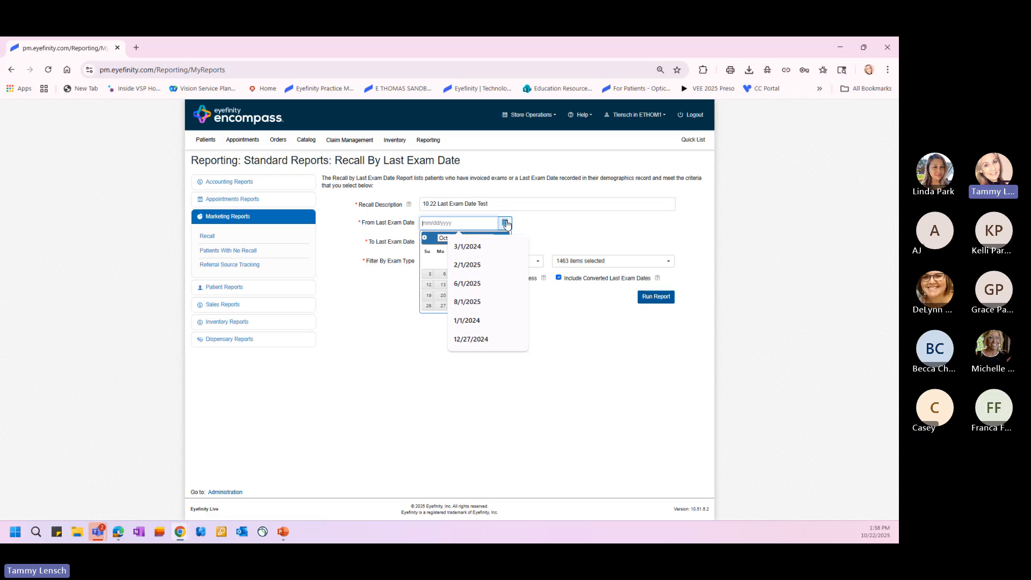
{"action": "left_click", "coordinate": [539, 227]}
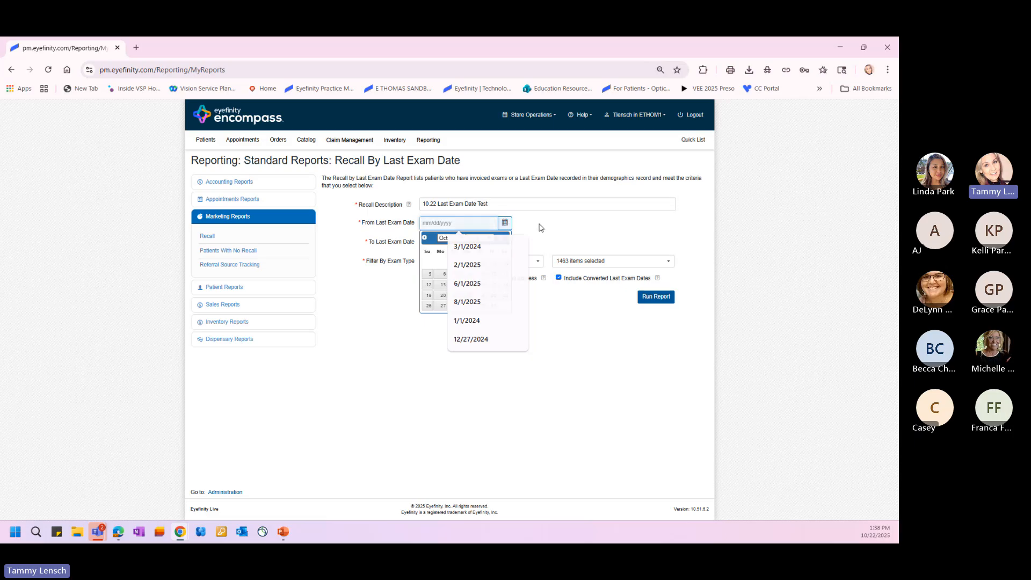
{"action": "left_click", "coordinate": [452, 224]}
{"action": "type", "text": "01/"}
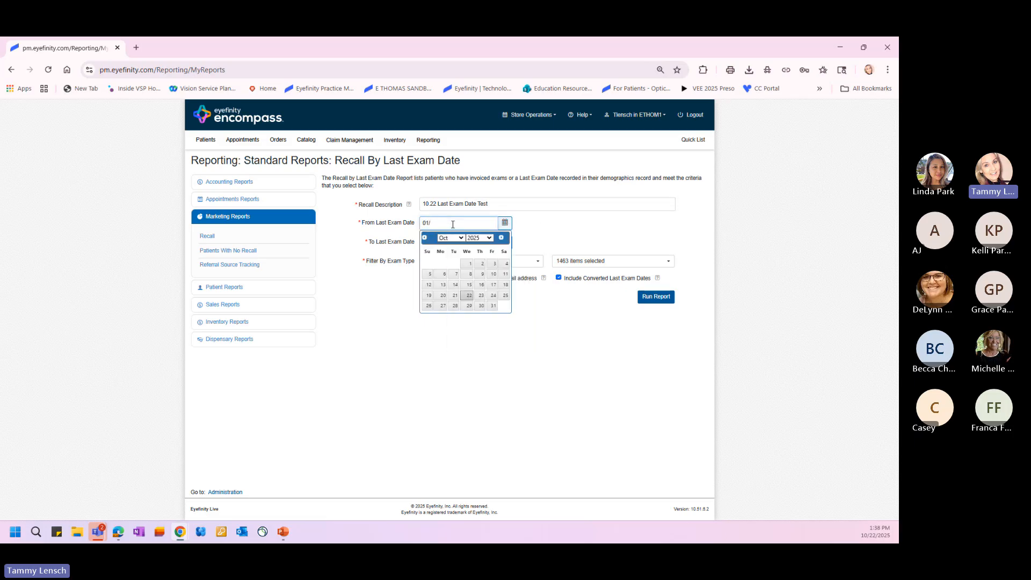
{"action": "type", "text": "2025"}
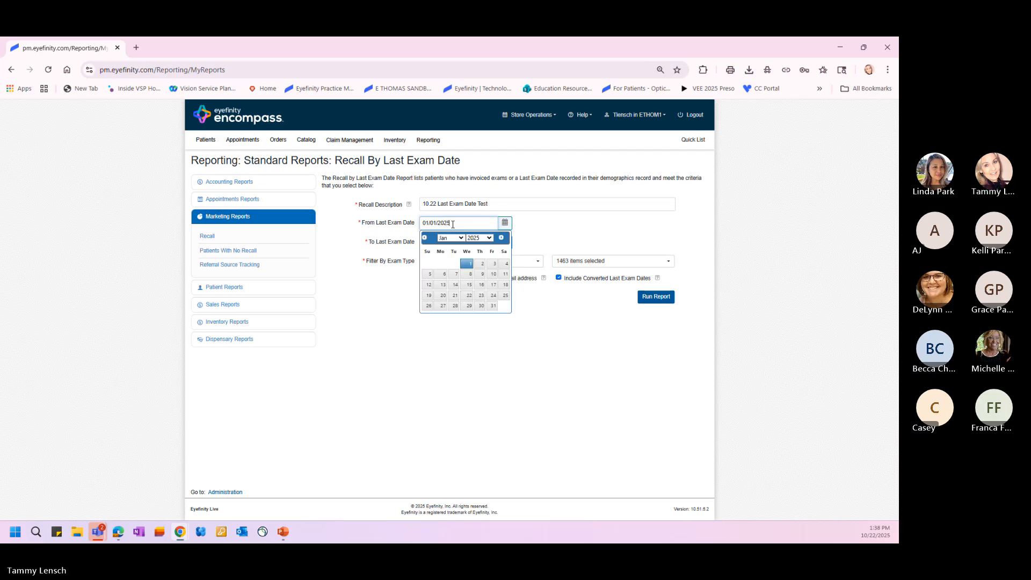
{"action": "key", "text": "Tab"}
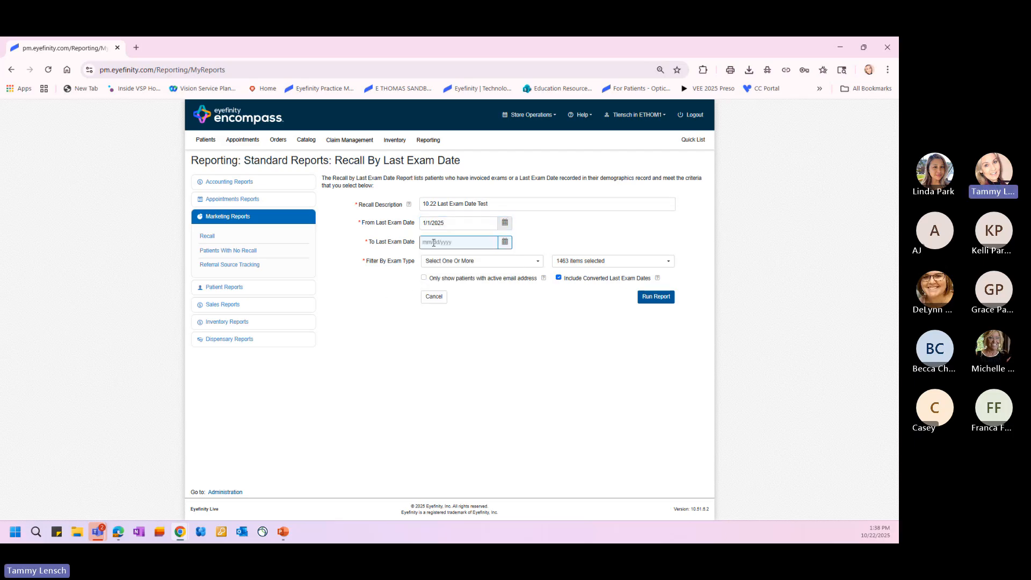
{"action": "type", "text": "10/2"}
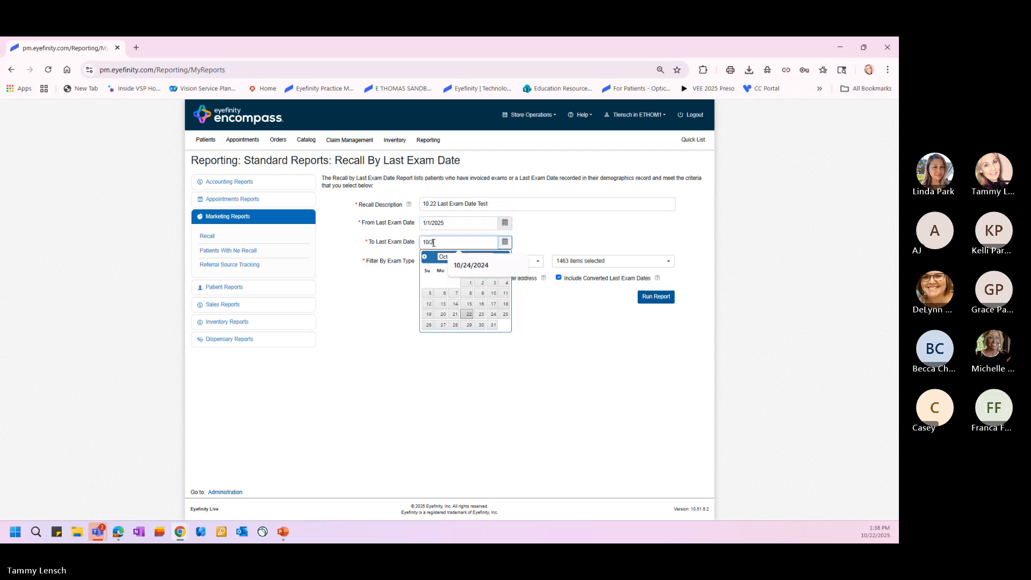
{"action": "type", "text": "2/2025"}
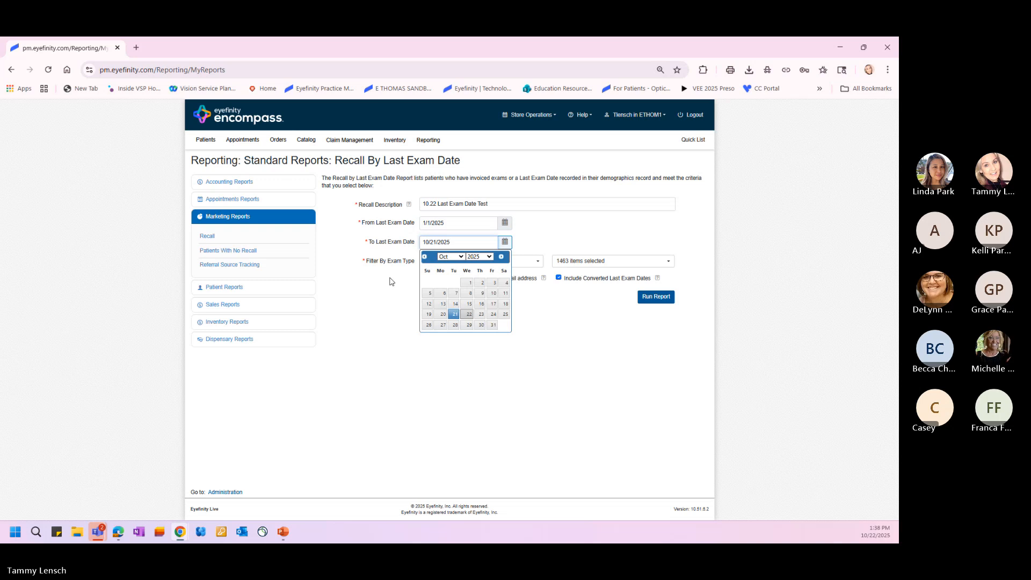
{"action": "left_click", "coordinate": [392, 282]}
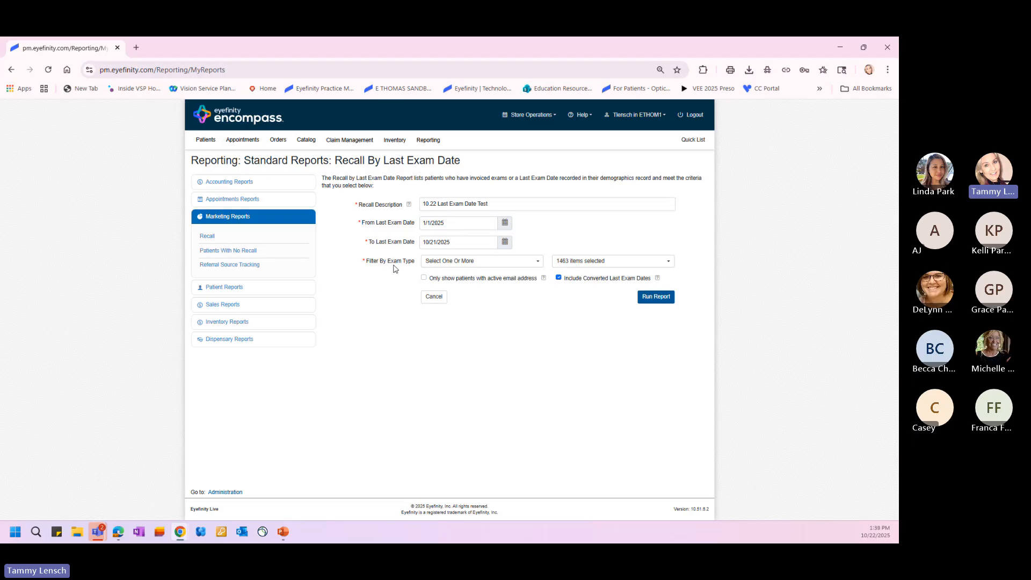
- Review the exam types available for the report filter and select all of them
{"action": "left_click", "coordinate": [538, 262]}
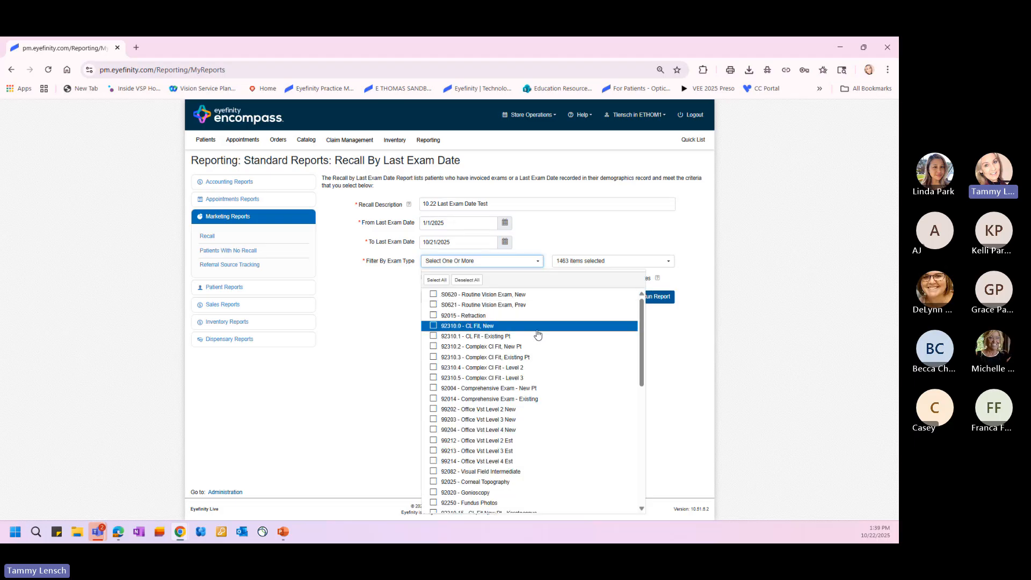
{"action": "scroll", "coordinate": [538, 335], "scroll_direction": "down", "scroll_amount": 10}
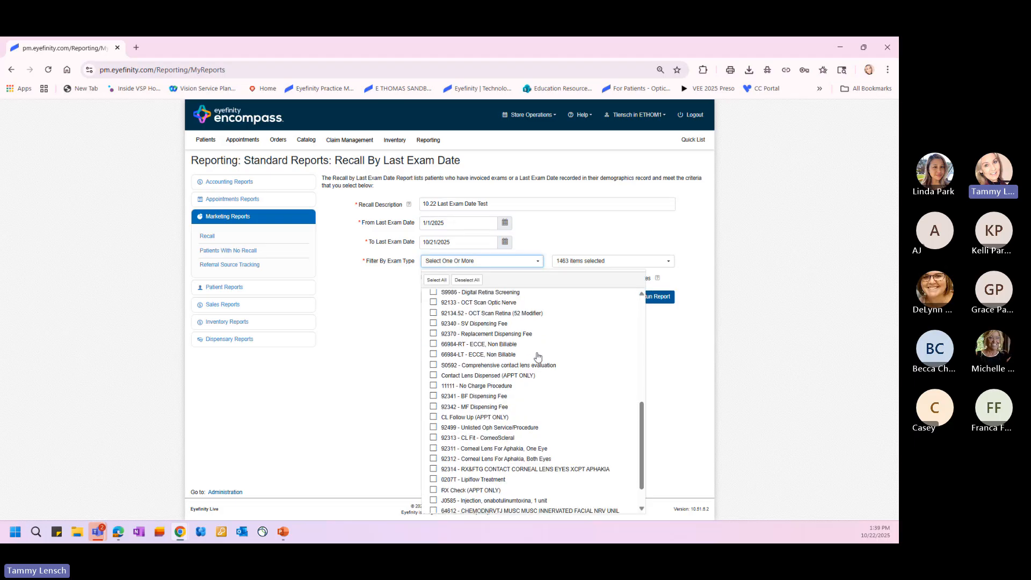
{"action": "scroll", "coordinate": [538, 357], "scroll_direction": "down", "scroll_amount": 1}
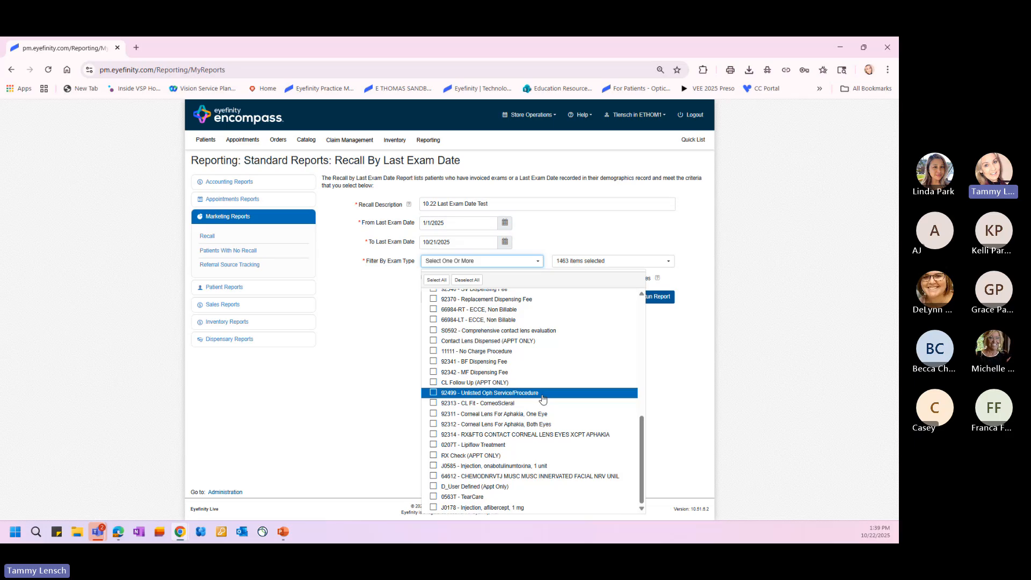
{"action": "scroll", "coordinate": [542, 398], "scroll_direction": "up", "scroll_amount": 12}
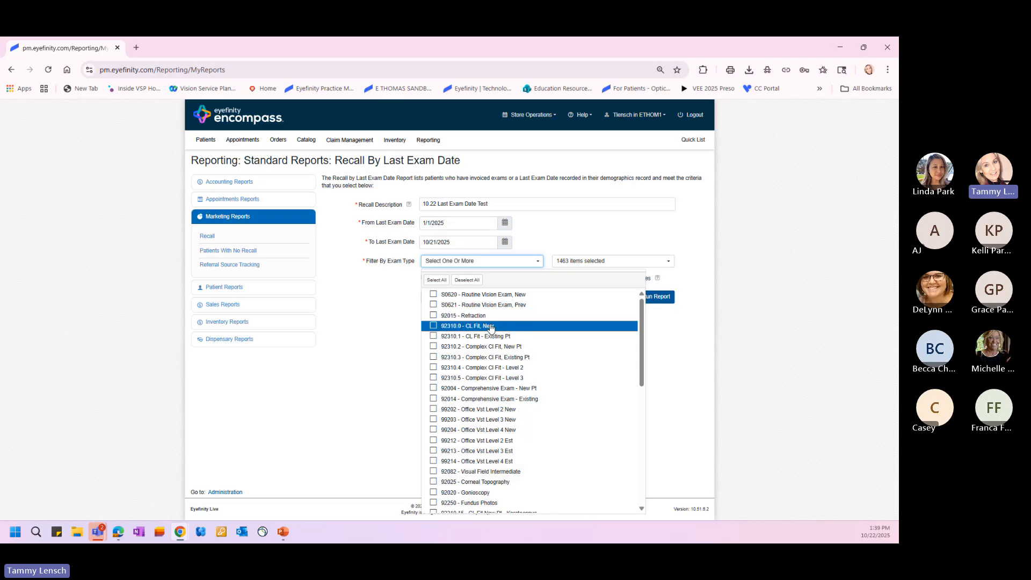
{"action": "left_click", "coordinate": [436, 280]}
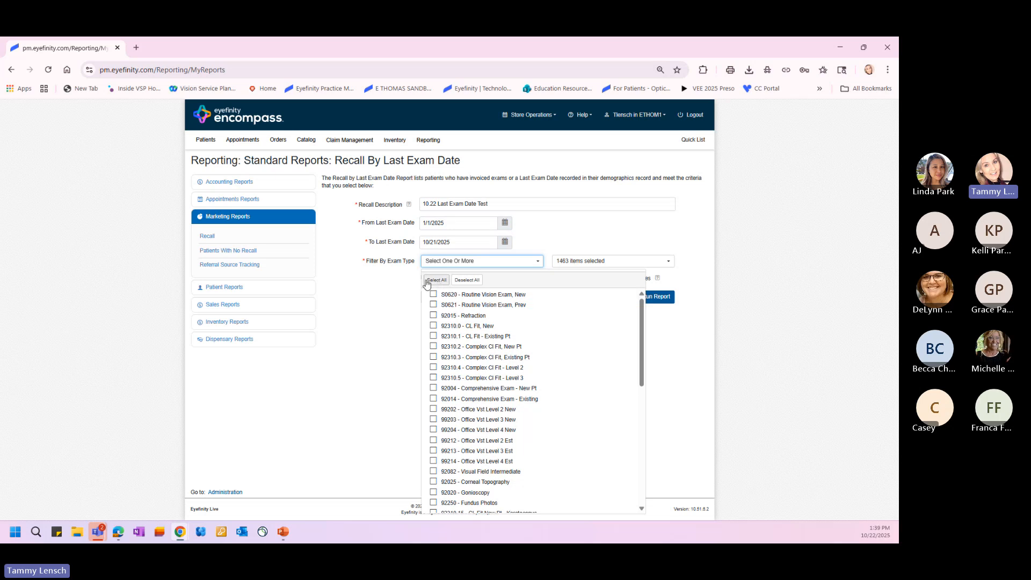
{"action": "left_click", "coordinate": [373, 356]}
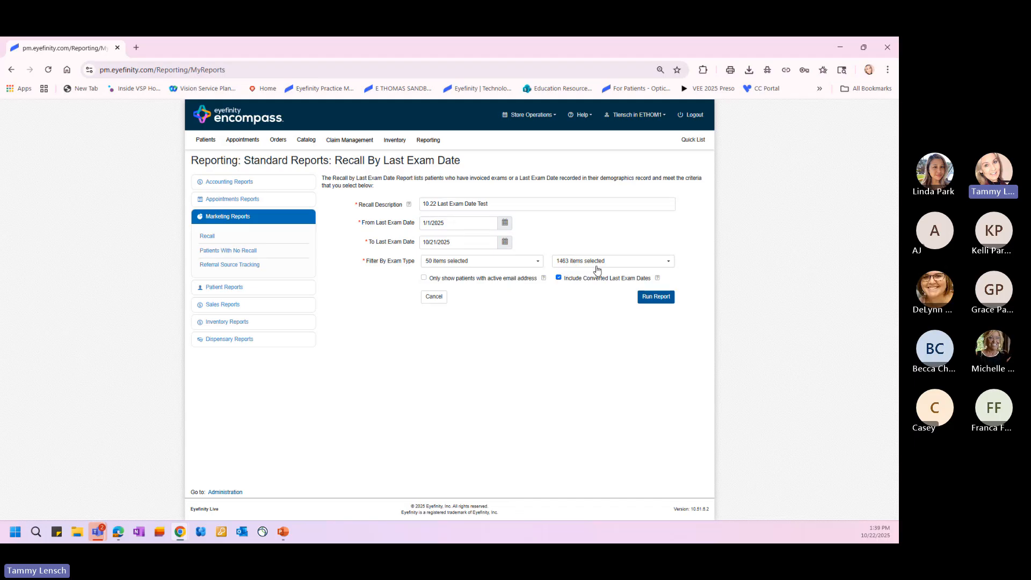
- Look through the list of selected diagnoses in the report filter, from general conditions to specific eye disorders
{"action": "left_click", "coordinate": [668, 263]}
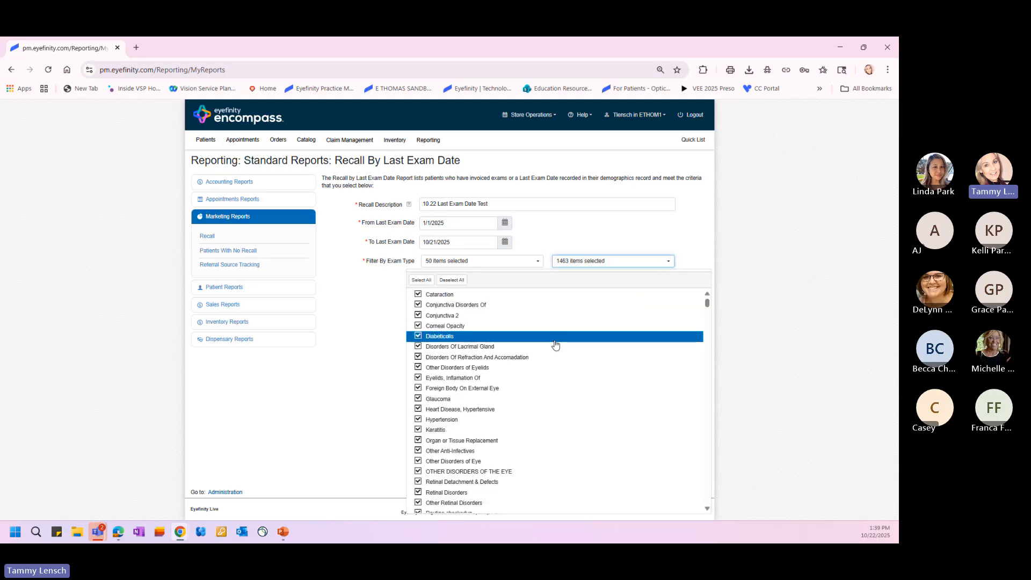
{"action": "scroll", "coordinate": [555, 345], "scroll_direction": "down", "scroll_amount": 3}
{"action": "scroll", "coordinate": [553, 347], "scroll_direction": "down", "scroll_amount": 3}
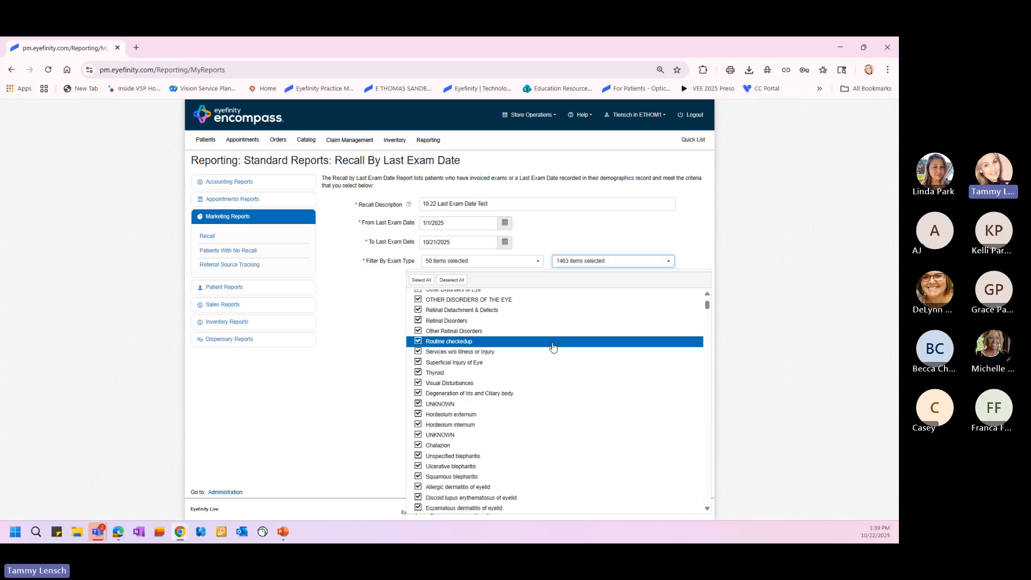
{"action": "scroll", "coordinate": [553, 348], "scroll_direction": "down", "scroll_amount": 10}
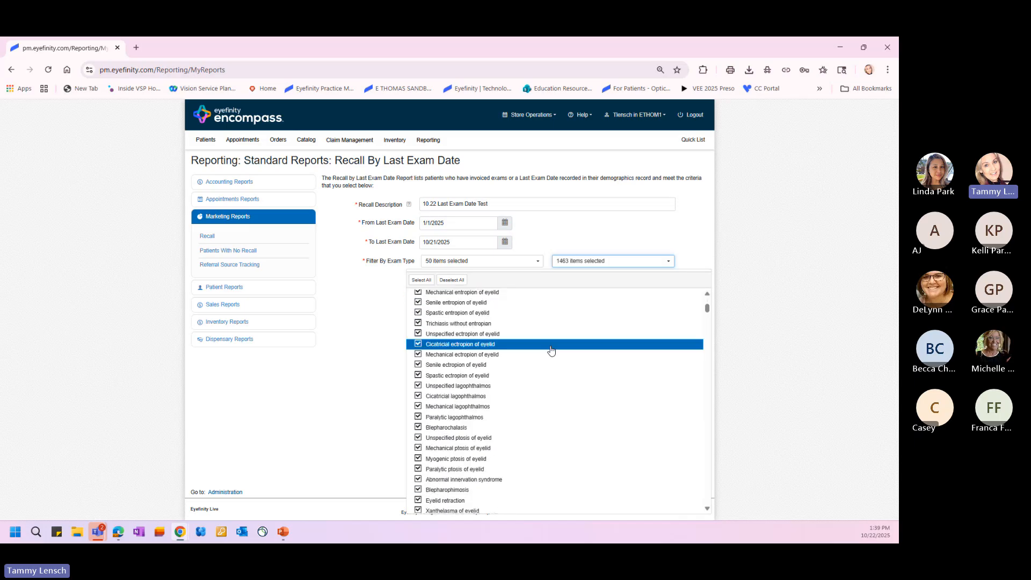
{"action": "scroll", "coordinate": [552, 353], "scroll_direction": "down", "scroll_amount": 10}
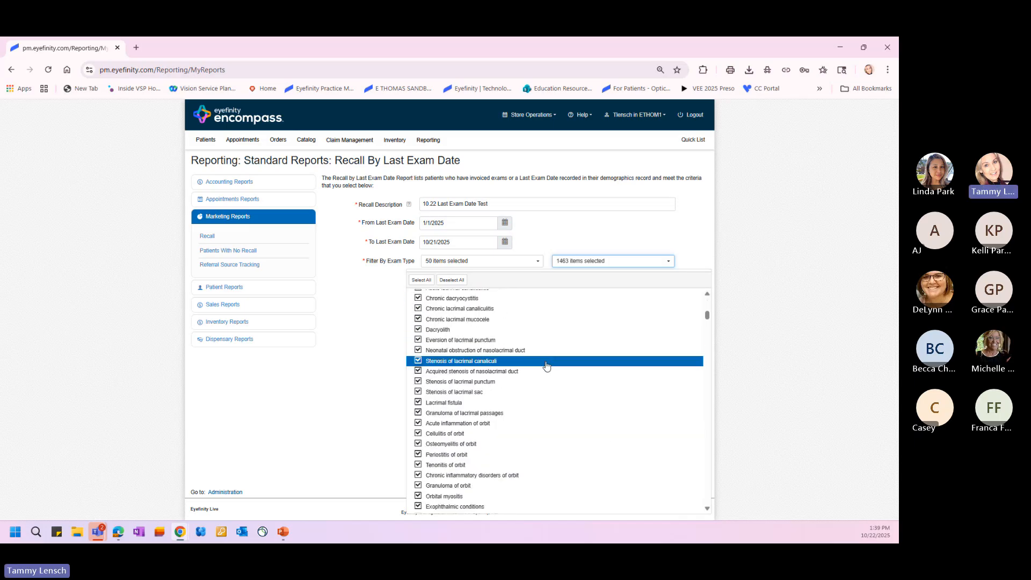
{"action": "scroll", "coordinate": [546, 373], "scroll_direction": "down", "scroll_amount": 10}
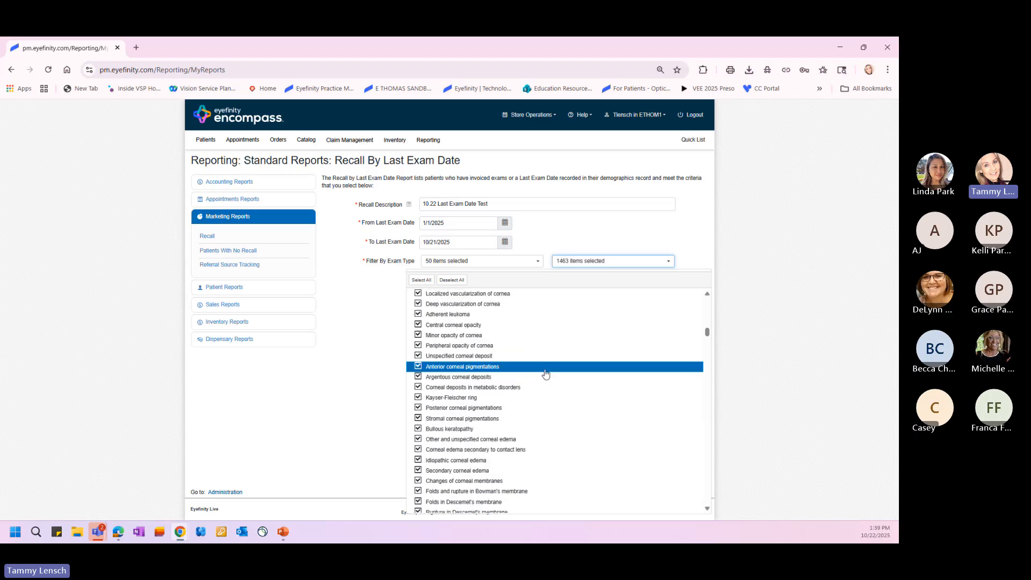
{"action": "scroll", "coordinate": [546, 374], "scroll_direction": "down", "scroll_amount": 10}
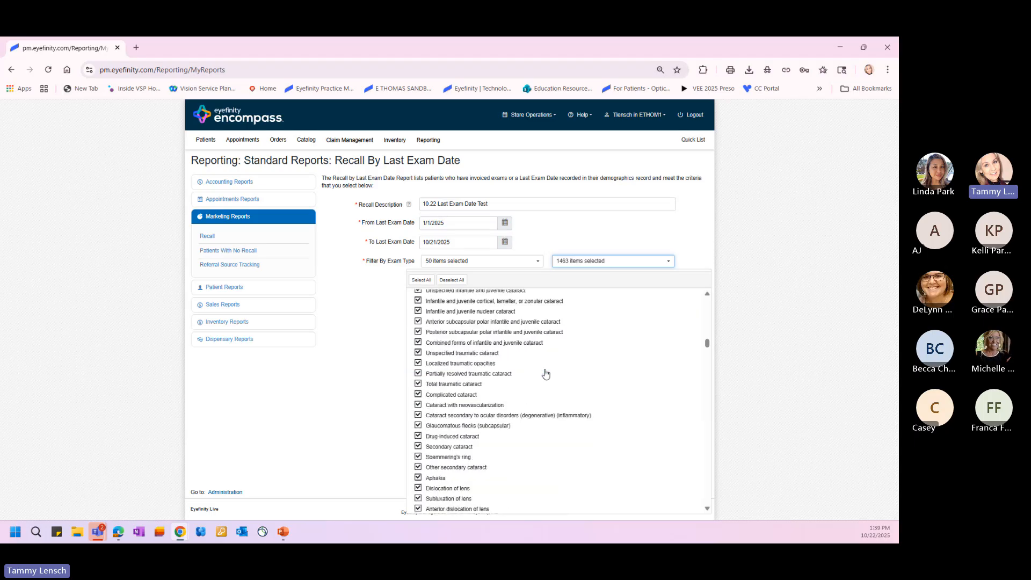
{"action": "scroll", "coordinate": [546, 374], "scroll_direction": "down", "scroll_amount": 10}
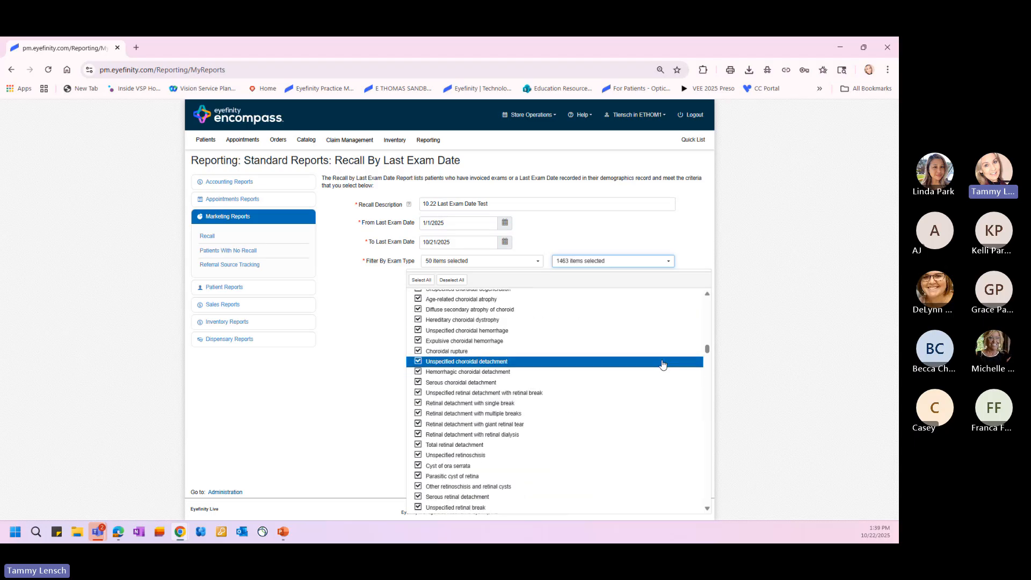
{"action": "left_click_drag", "start_coordinate": [707, 349], "coordinate": [708, 296]}
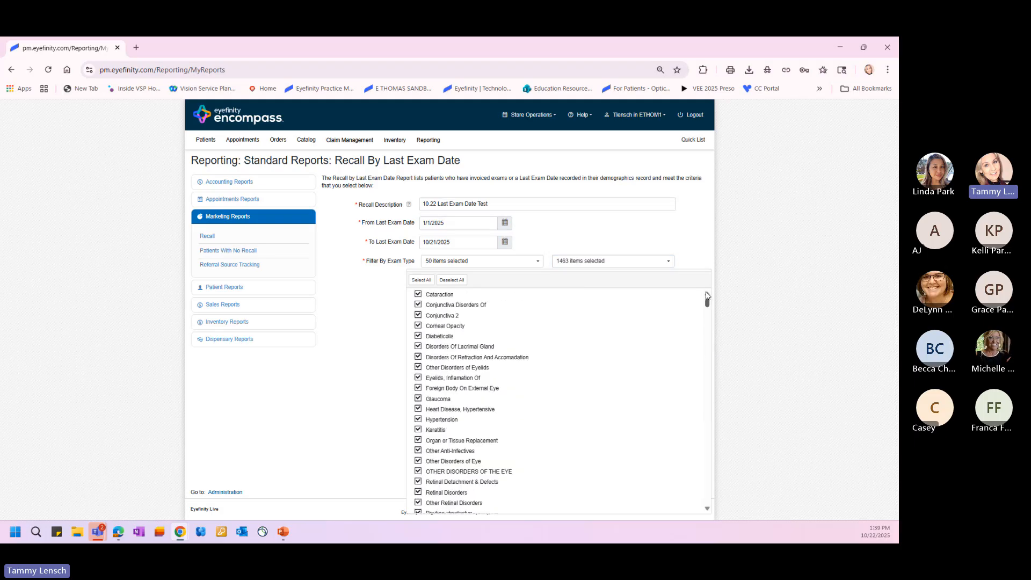
{"action": "left_click", "coordinate": [623, 241]}
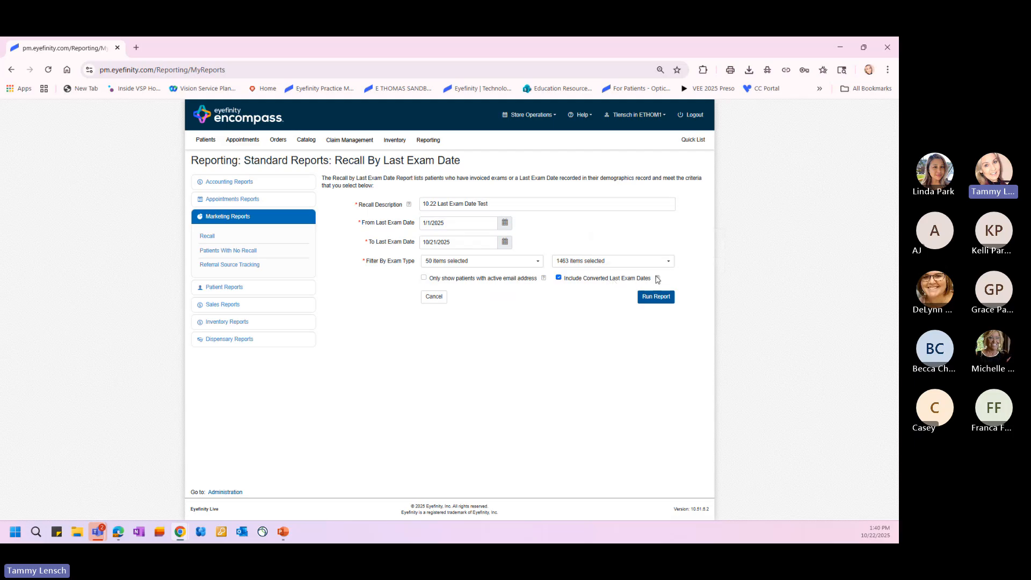
- Check the explanation of Include Converted Last Exam Dates and run the Recall by Last Exam Date report
{"action": "mouse_move", "coordinate": [658, 279]}
{"action": "left_click", "coordinate": [655, 298]}
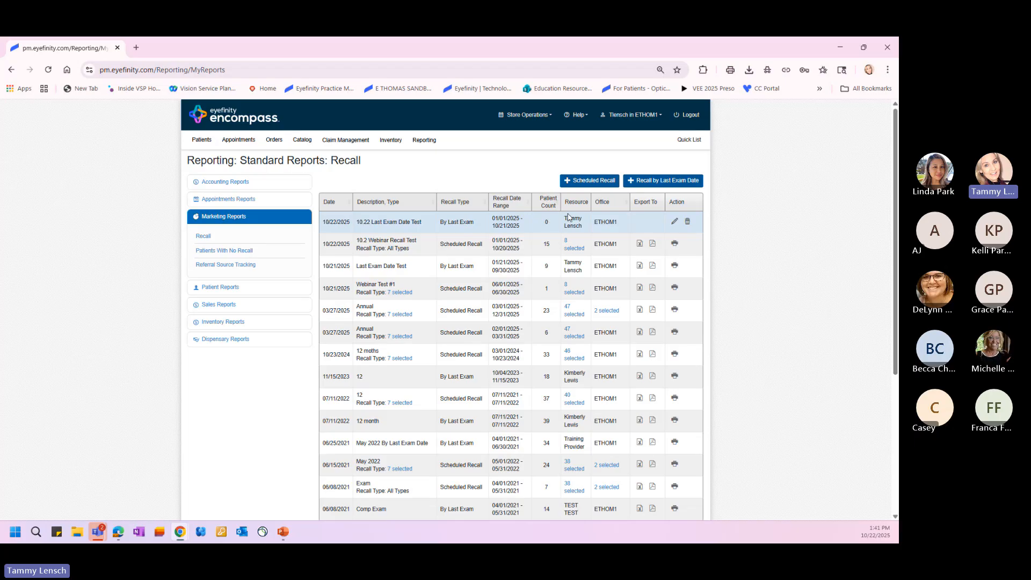
- Edit the 10.22 Last Exam Date Test report to start from last exam date 1/1/2024 and run it
{"action": "left_click", "coordinate": [675, 223]}
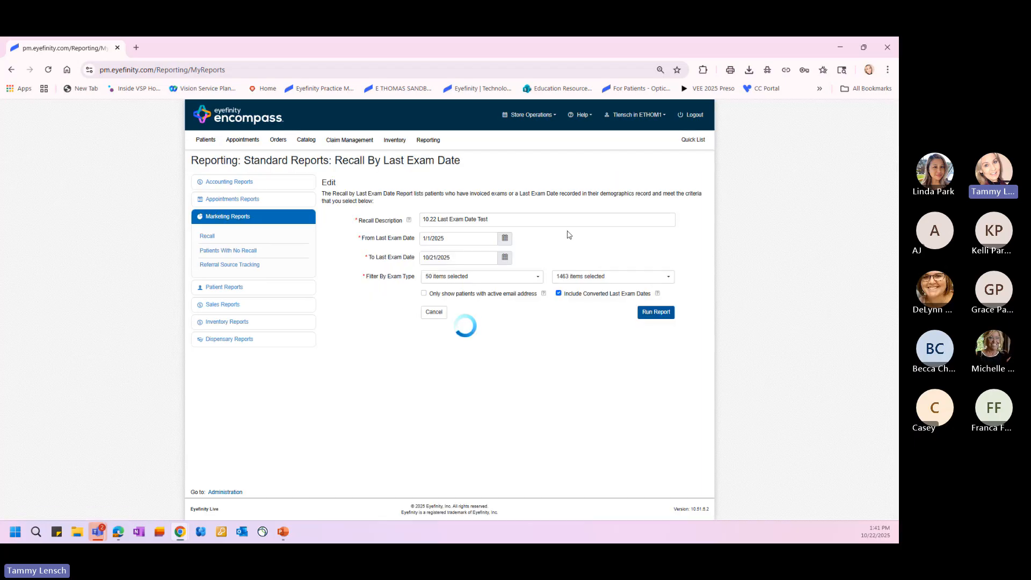
{"action": "left_click", "coordinate": [452, 235]}
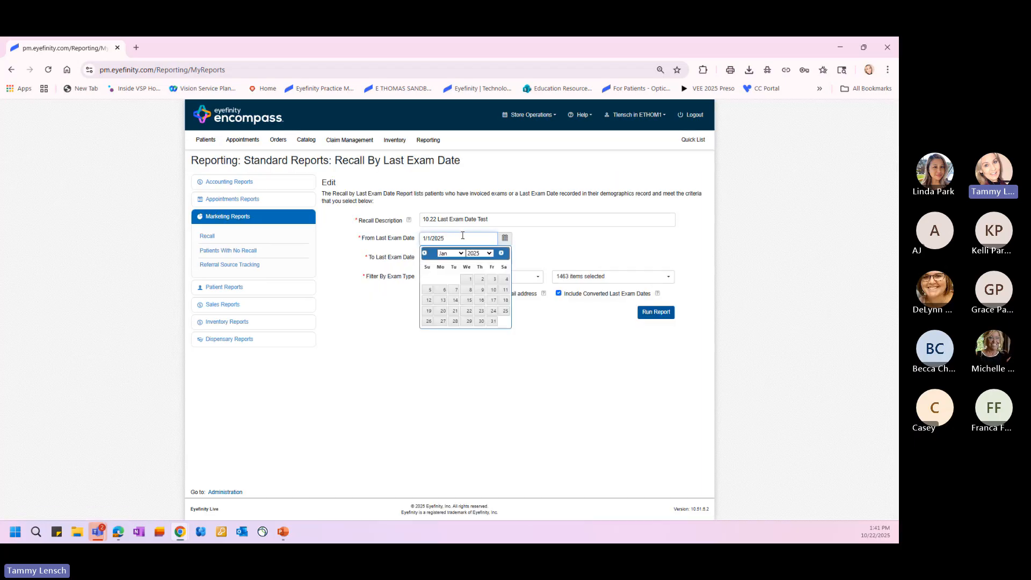
{"action": "key", "text": "BackSpace"}
{"action": "type", "text": "4"}
{"action": "left_click", "coordinate": [537, 250]}
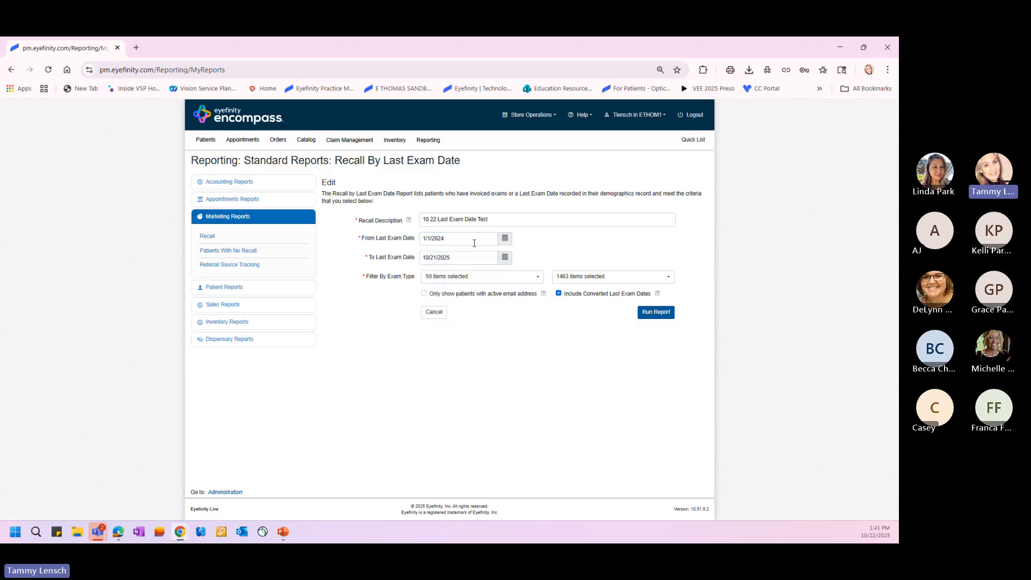
{"action": "left_click", "coordinate": [656, 312]}
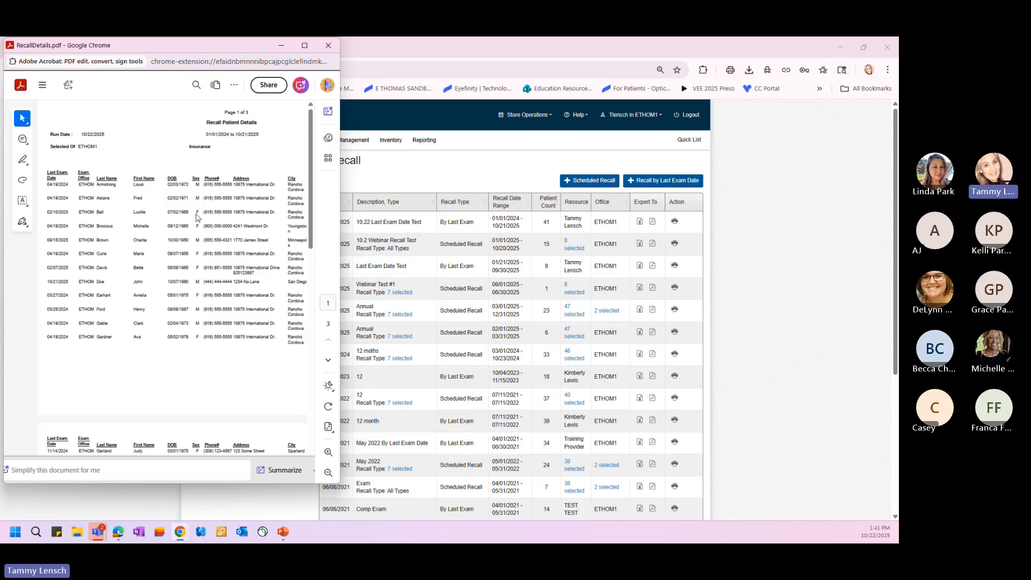
- Look through the pages of the Recall Patient Details PDF and return to the recall report list
{"action": "scroll", "coordinate": [199, 225], "scroll_direction": "down", "scroll_amount": 2}
{"action": "scroll", "coordinate": [199, 226], "scroll_direction": "down", "scroll_amount": 5}
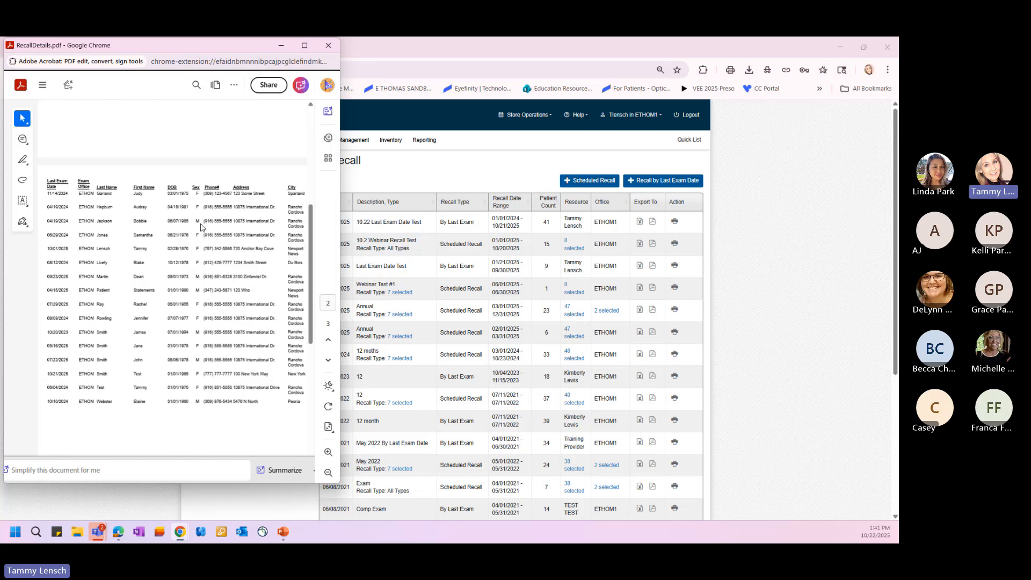
{"action": "scroll", "coordinate": [196, 225], "scroll_direction": "down", "scroll_amount": 2}
{"action": "scroll", "coordinate": [139, 205], "scroll_direction": "up", "scroll_amount": 9}
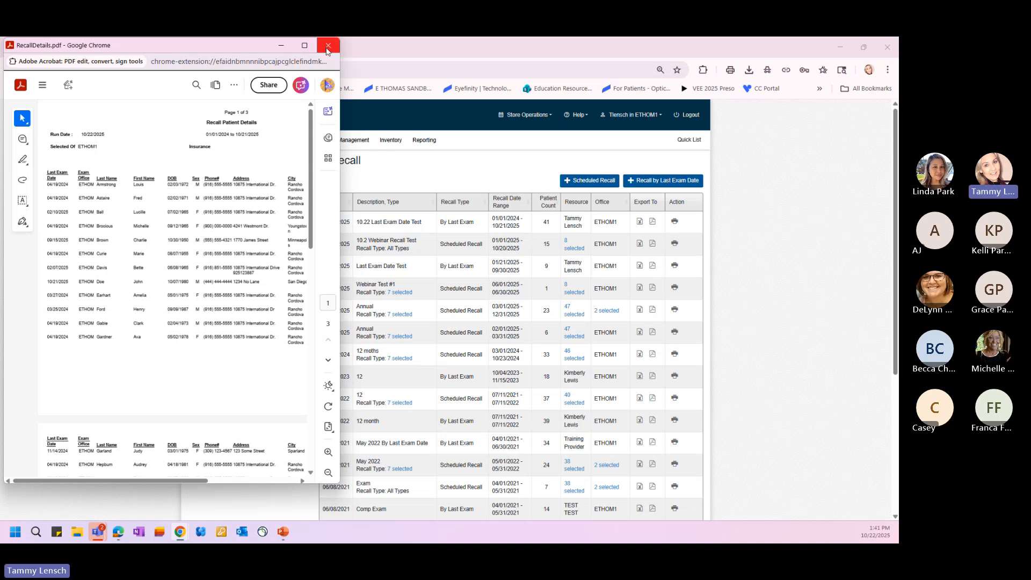
{"action": "left_click", "coordinate": [427, 238]}
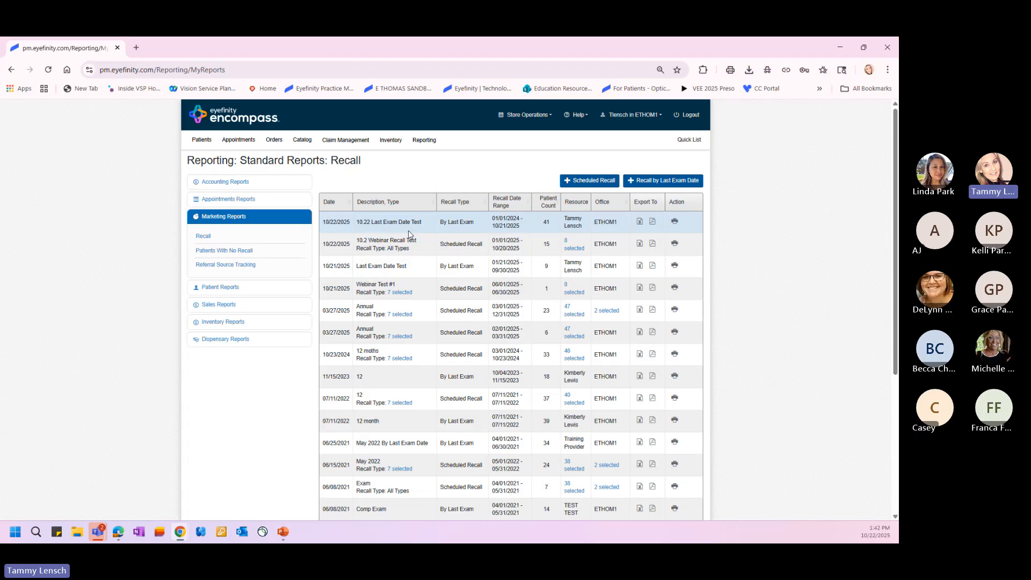
- Generate the printable recall PDF for the 10.2 Webinar Recall Test report and close its window
{"action": "left_click", "coordinate": [675, 243]}
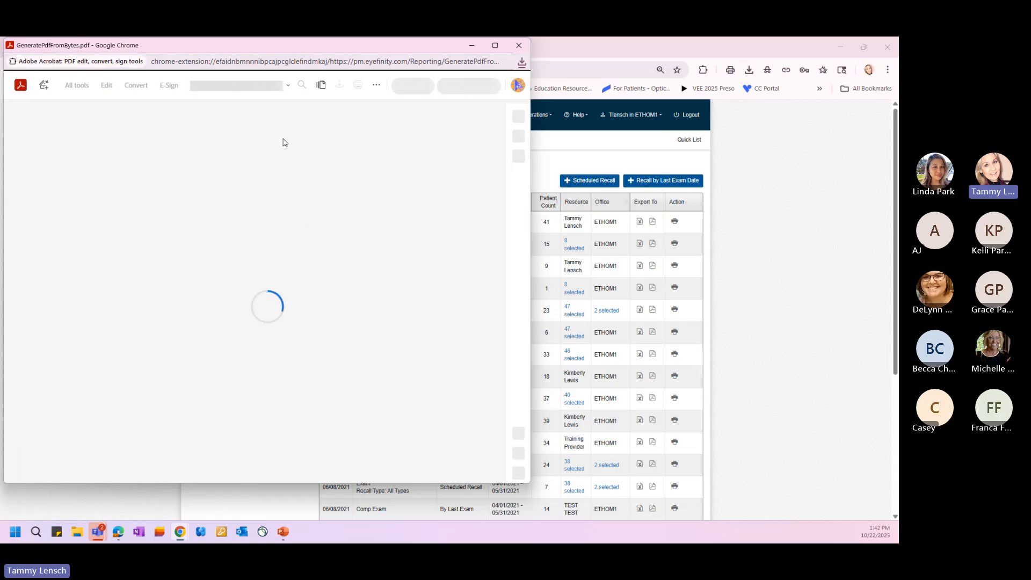
{"action": "left_click_drag", "start_coordinate": [321, 48], "coordinate": [310, 81]}
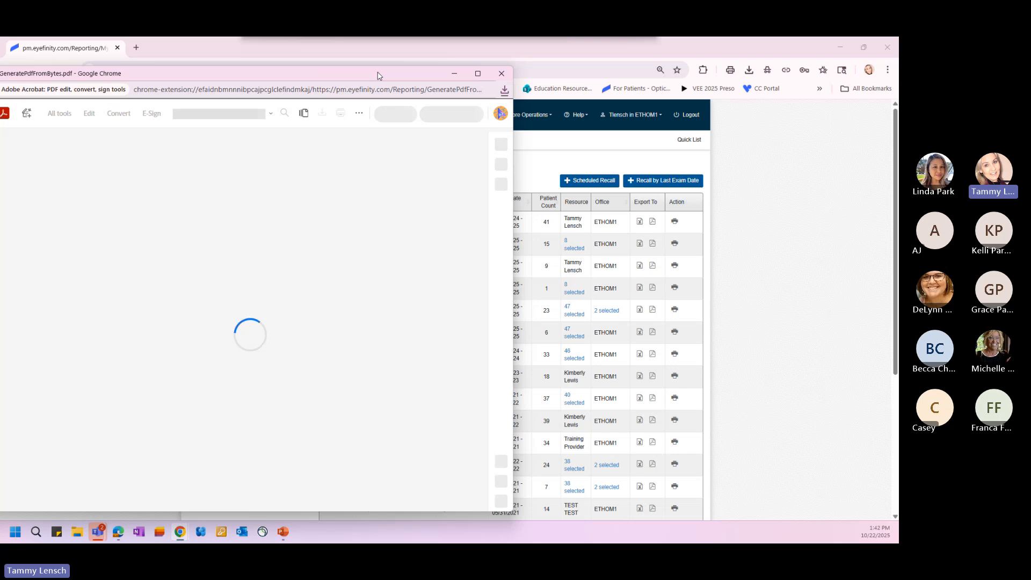
{"action": "left_click", "coordinate": [497, 75]}
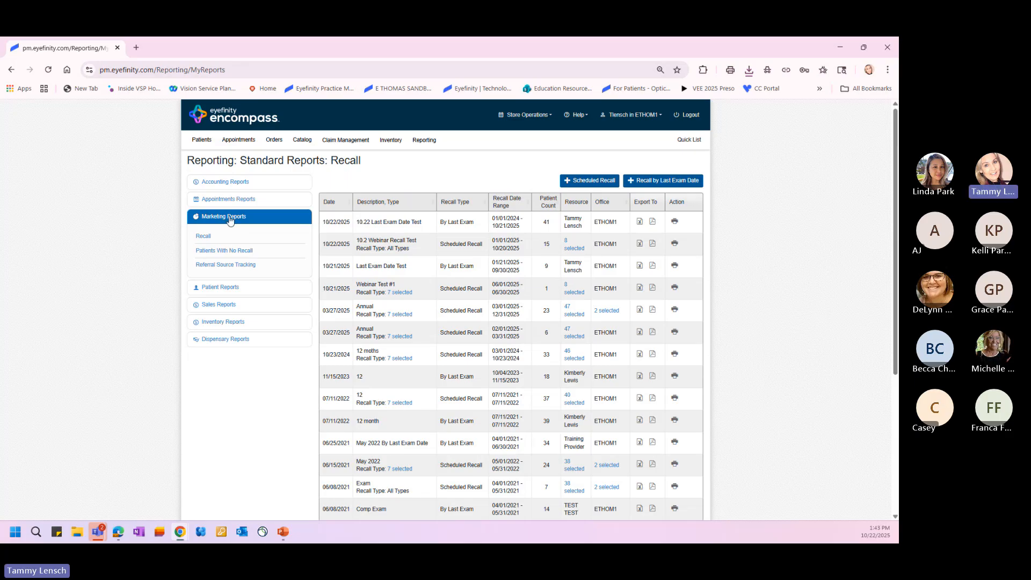
- View the Recall Types and Letter Templates setup pages in Administration, and return to the front office home page
{"action": "left_click", "coordinate": [217, 124]}
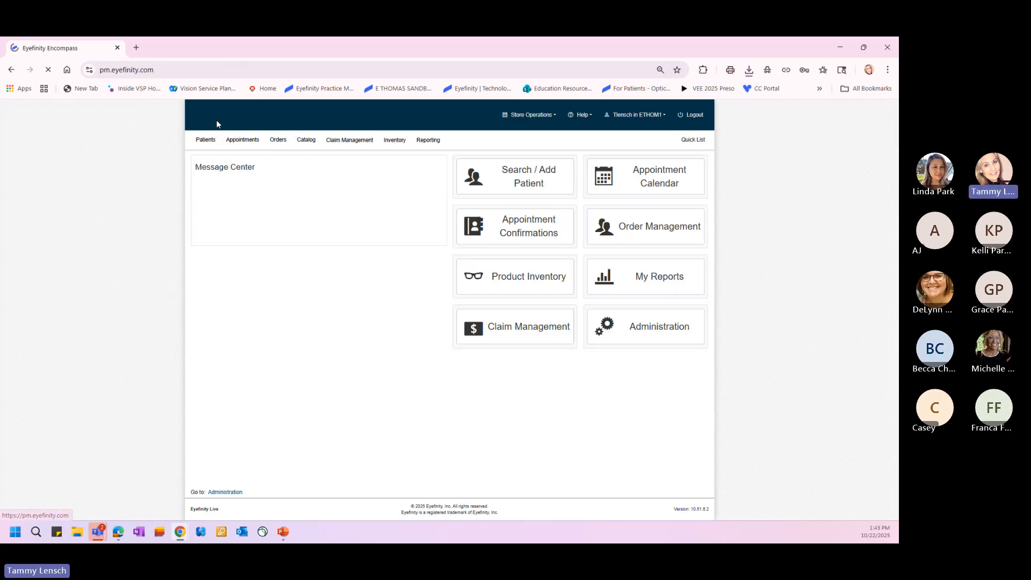
{"action": "left_click", "coordinate": [228, 492]}
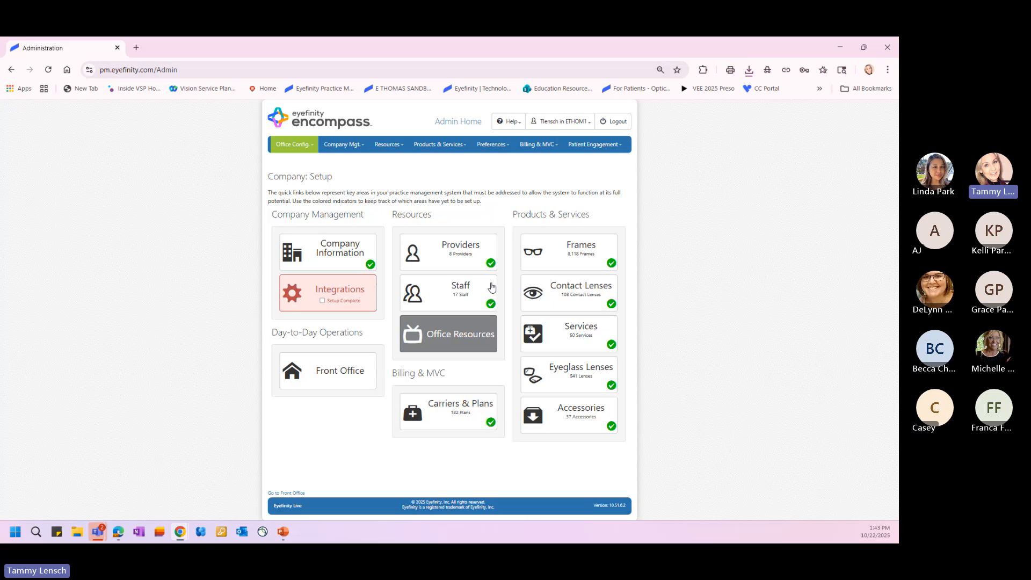
{"action": "left_click", "coordinate": [590, 144]}
{"action": "left_click", "coordinate": [588, 159]}
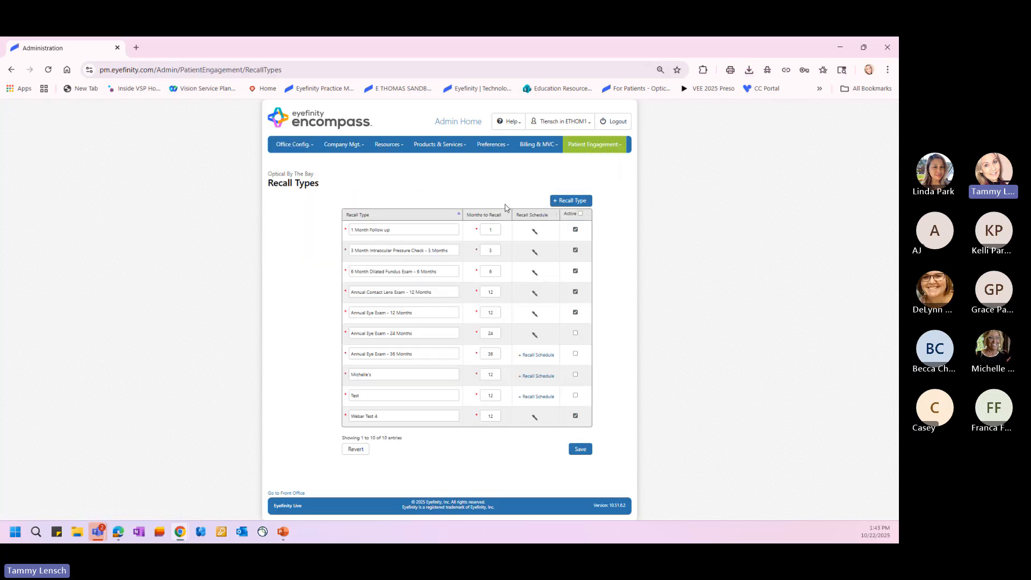
{"action": "left_click", "coordinate": [593, 144]}
{"action": "left_click", "coordinate": [588, 168]}
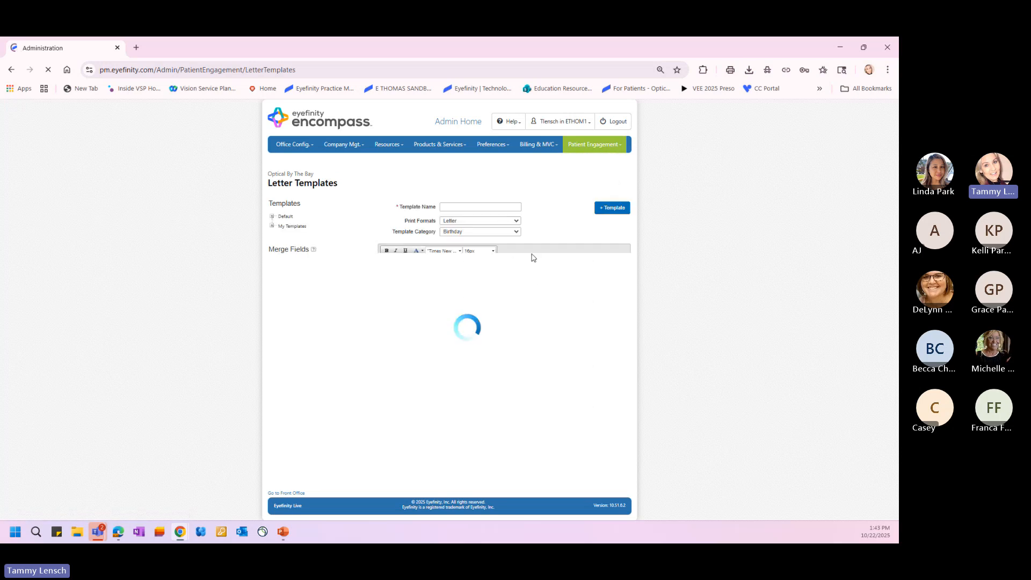
{"action": "left_click", "coordinate": [281, 122]}
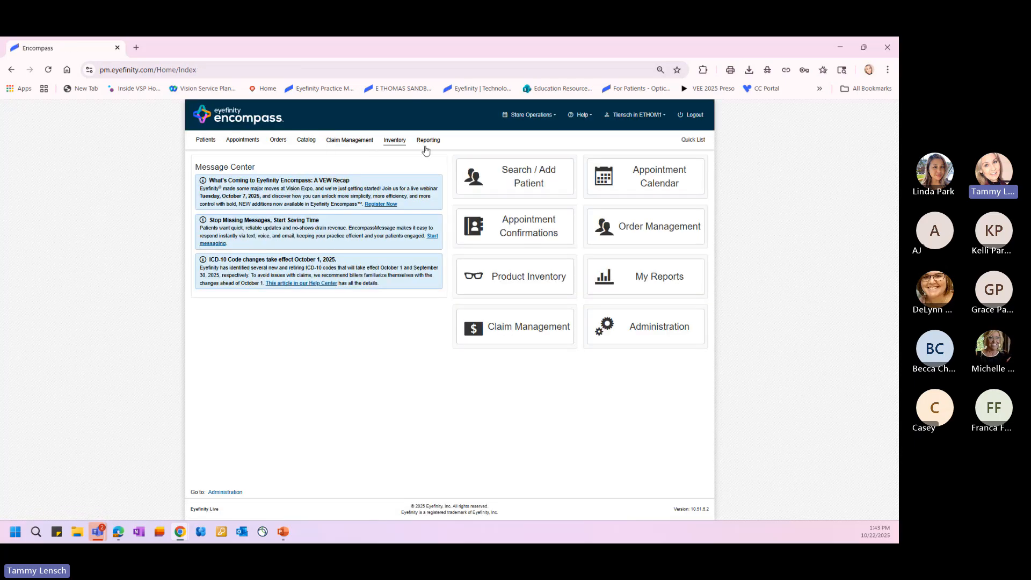
- Open the recently viewed patient's record from the Quick List and display the patient's recalls
{"action": "left_click", "coordinate": [692, 140]}
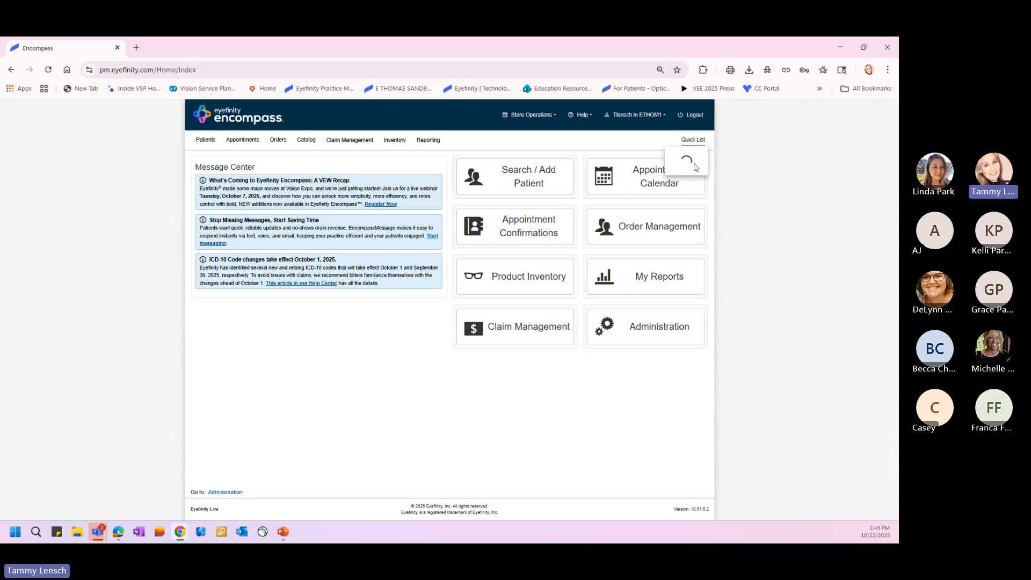
{"action": "left_click", "coordinate": [656, 173]}
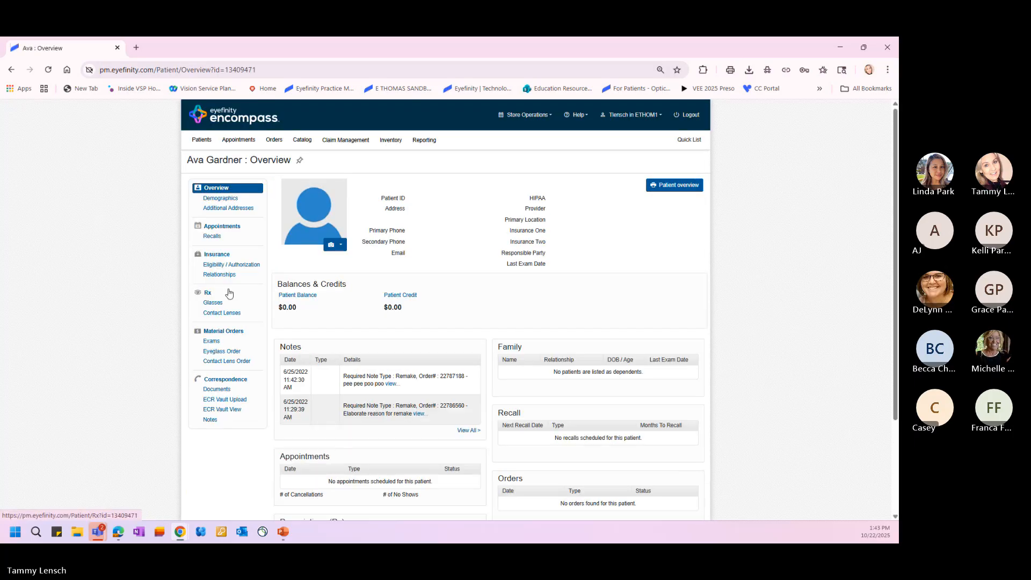
{"action": "left_click", "coordinate": [209, 239]}
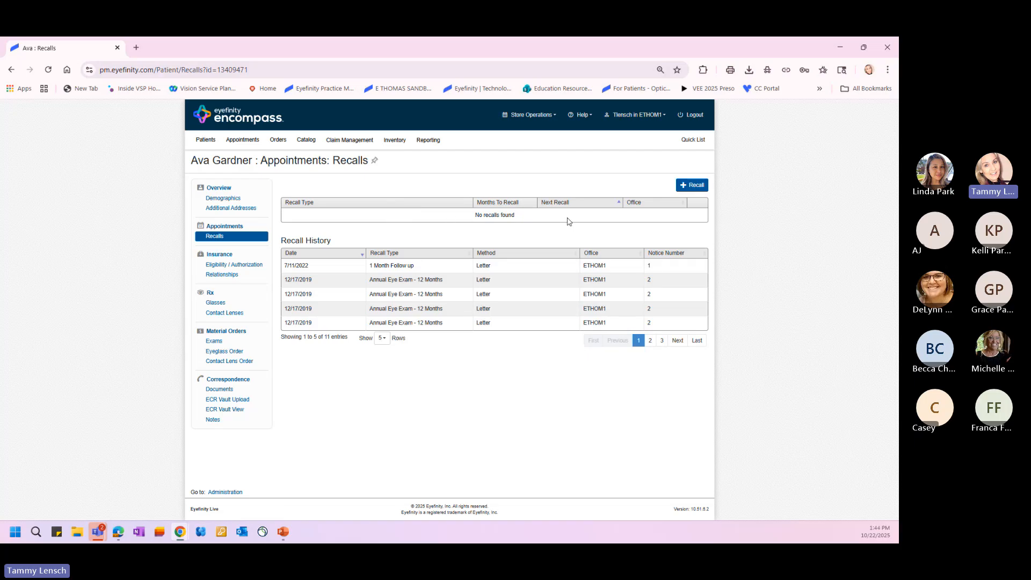
- Add an Annual Contact Lens Exam - 12 Months recall for the patient, and delete that recall again
{"action": "left_click", "coordinate": [693, 188]}
{"action": "left_click", "coordinate": [473, 287]}
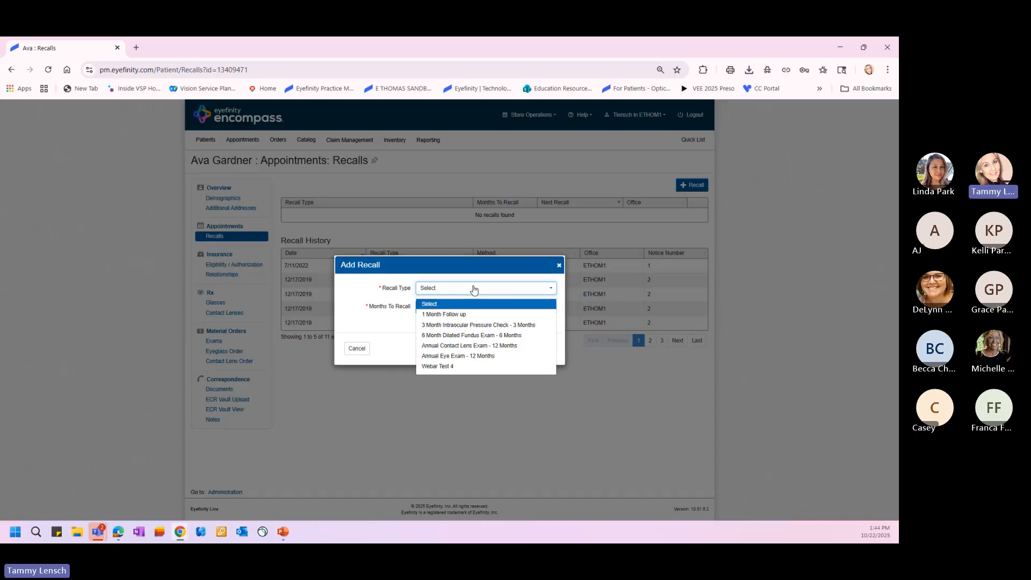
{"action": "left_click", "coordinate": [456, 347]}
{"action": "left_click", "coordinate": [544, 348]}
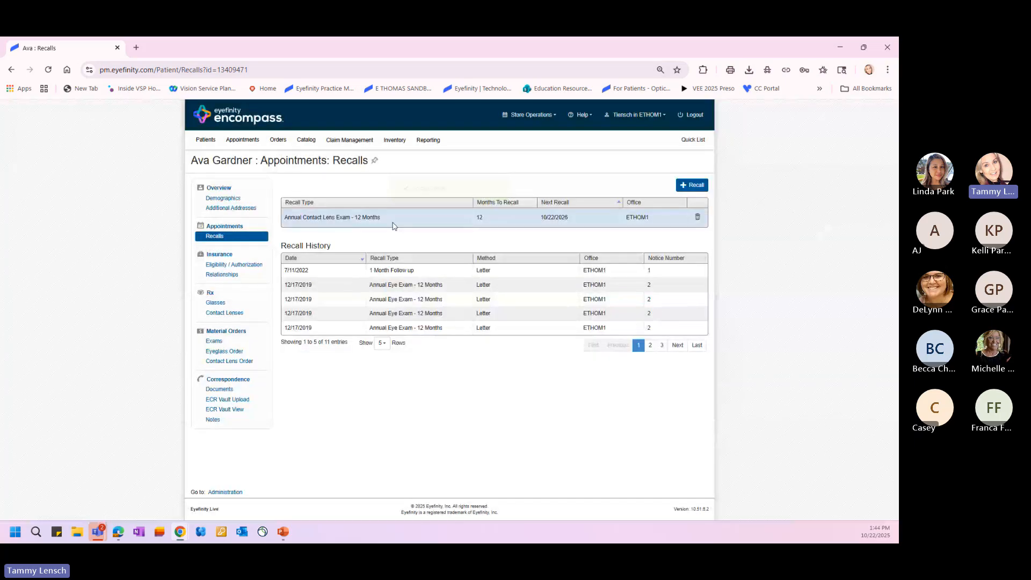
{"action": "left_click", "coordinate": [698, 217]}
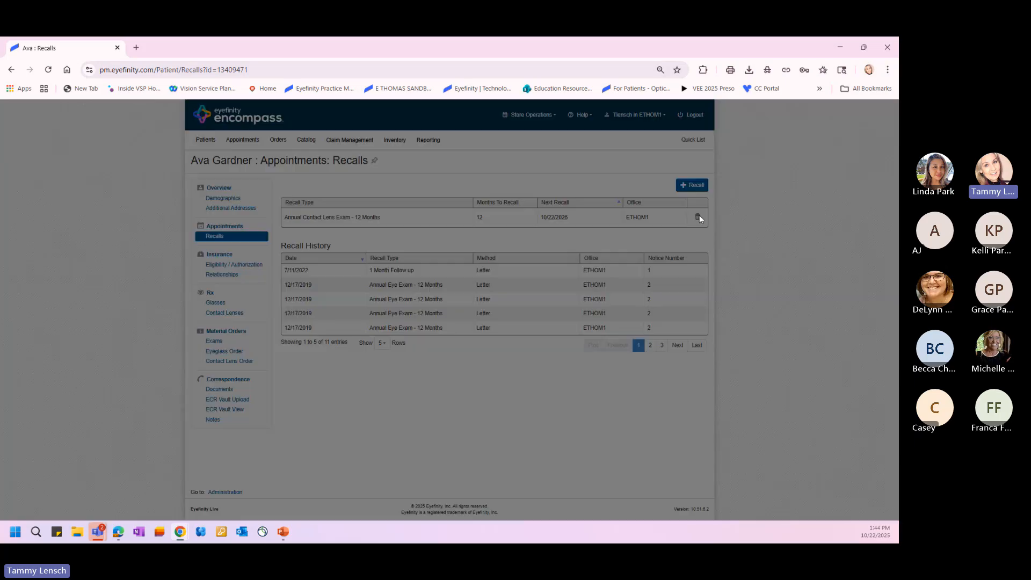
{"action": "left_click", "coordinate": [543, 334]}
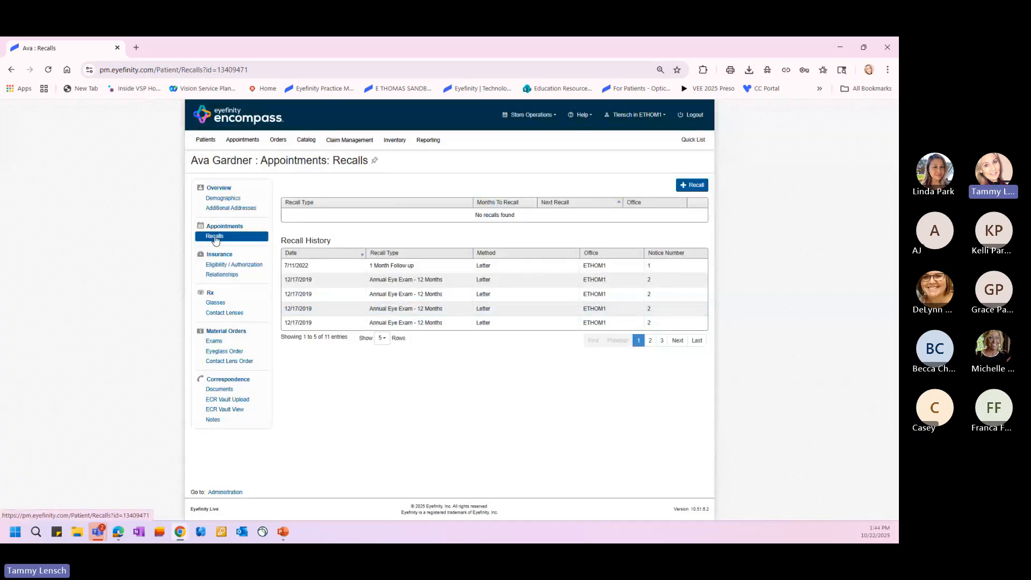
- Open Standard Reports and show the available Marketing Reports
{"action": "mouse_move", "coordinate": [433, 143]}
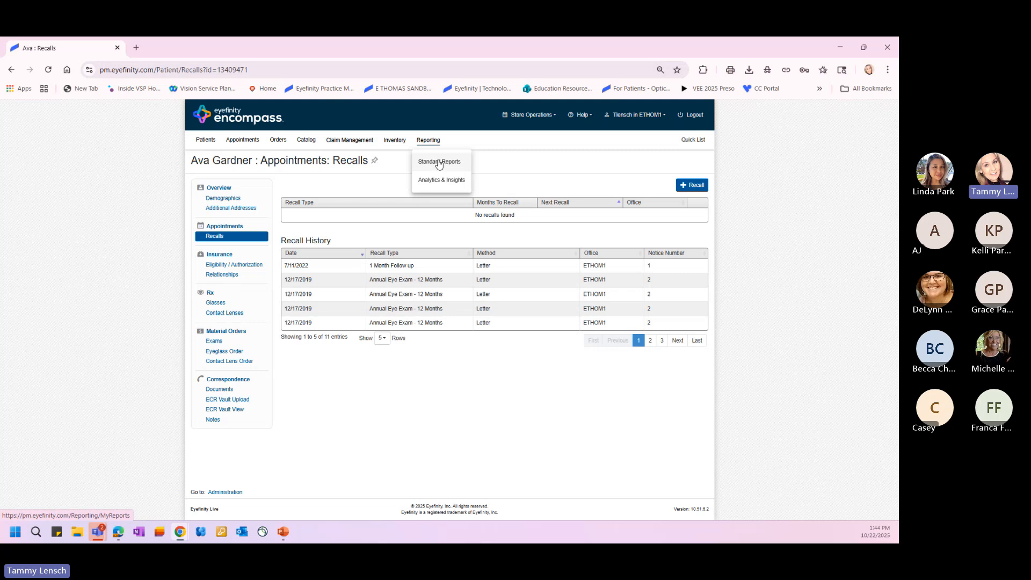
{"action": "left_click", "coordinate": [438, 161]}
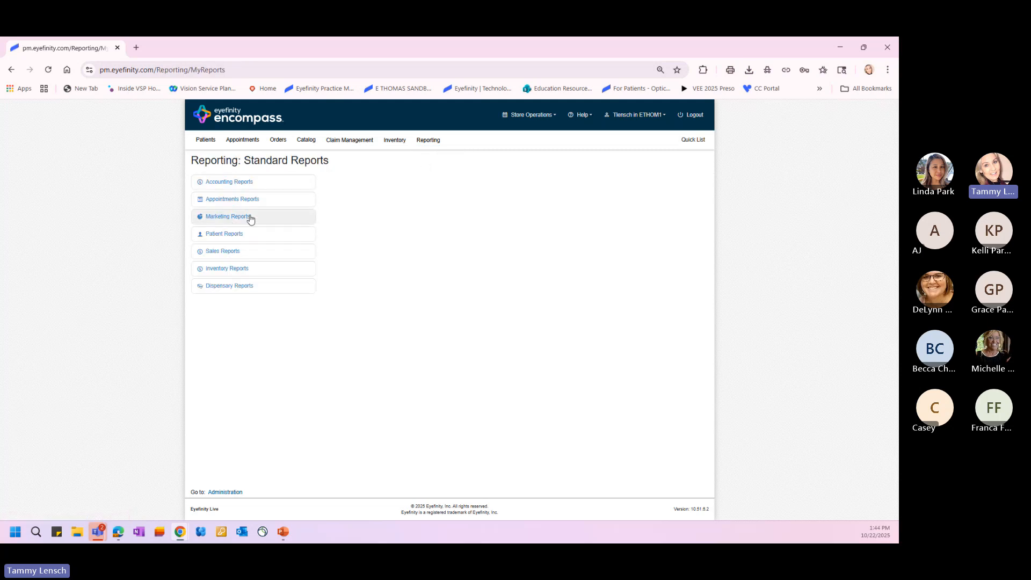
{"action": "left_click", "coordinate": [250, 217]}
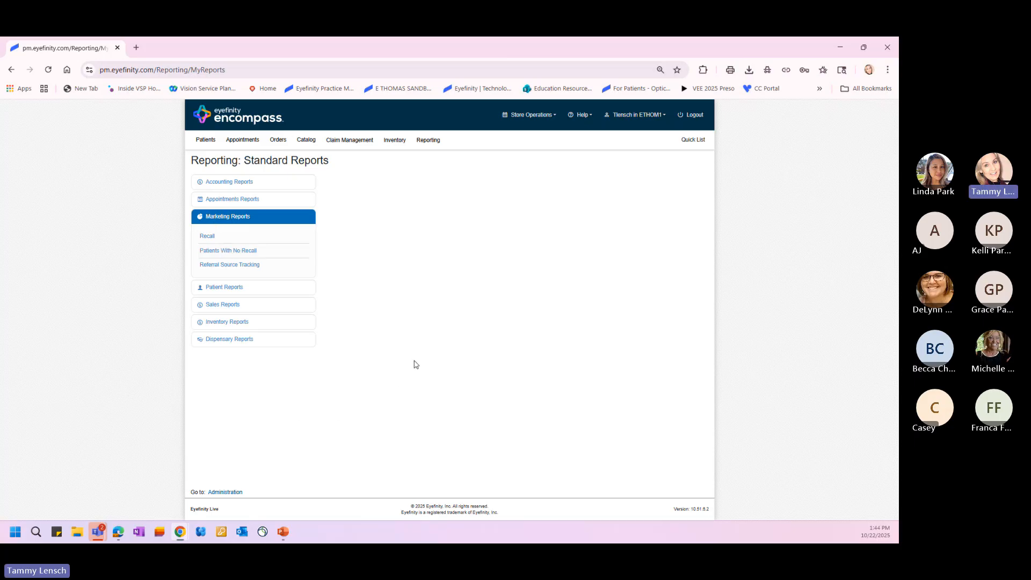
- Open the online Help Topics and search them for "recall"
{"action": "left_click", "coordinate": [591, 115]}
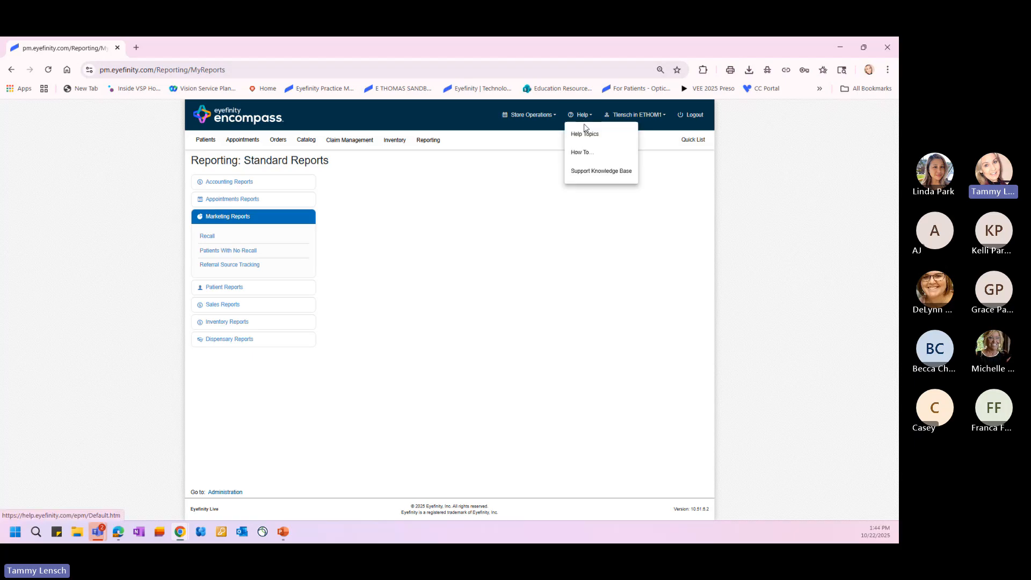
{"action": "left_click", "coordinate": [582, 135]}
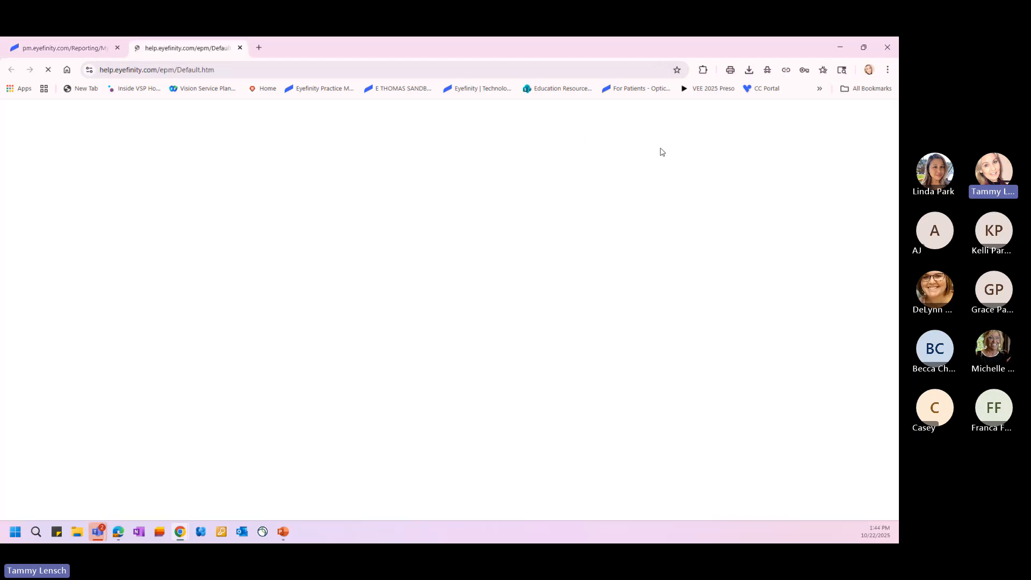
{"action": "left_click", "coordinate": [634, 124]}
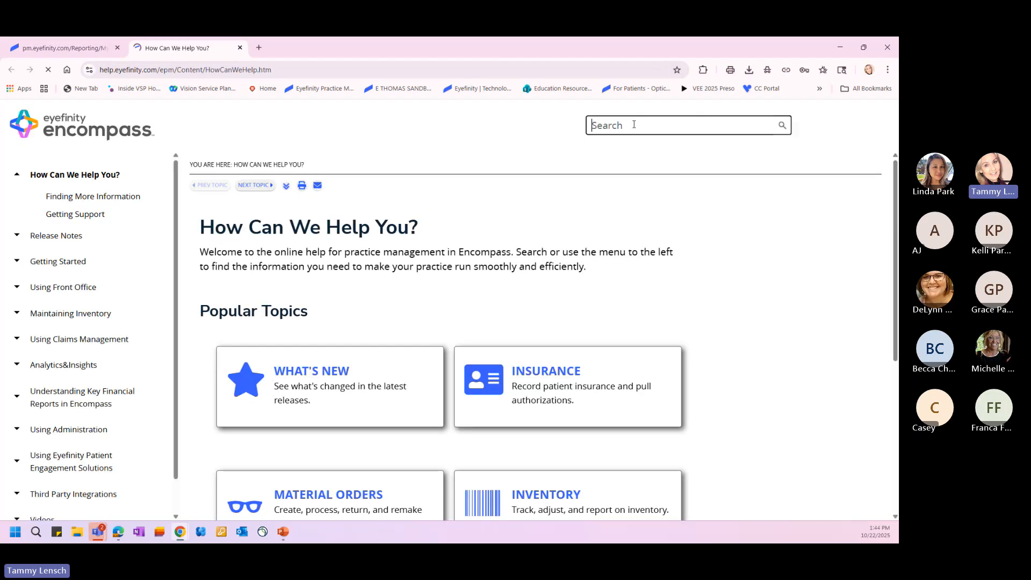
{"action": "type", "text": "recal"}
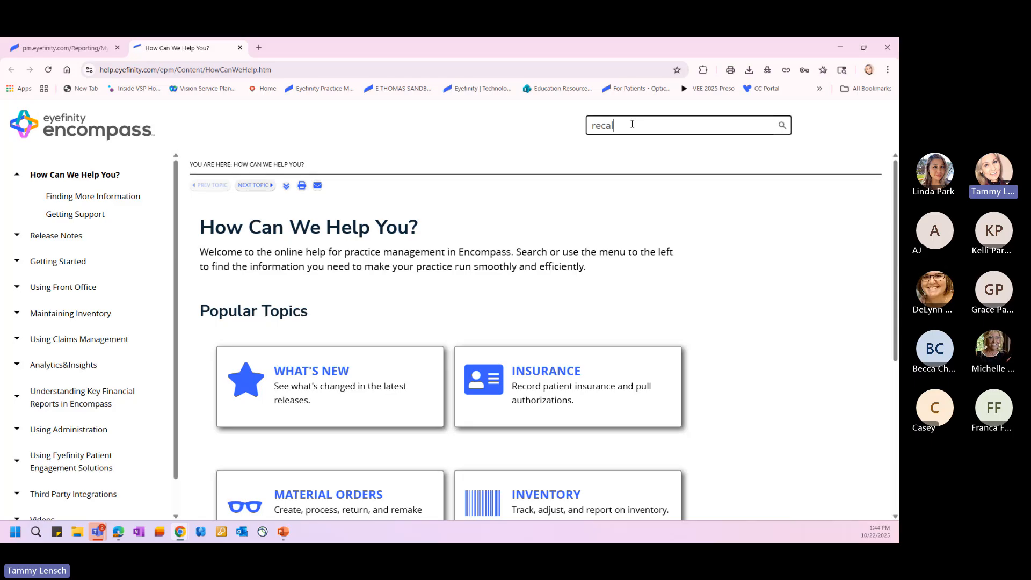
{"action": "type", "text": "l"}
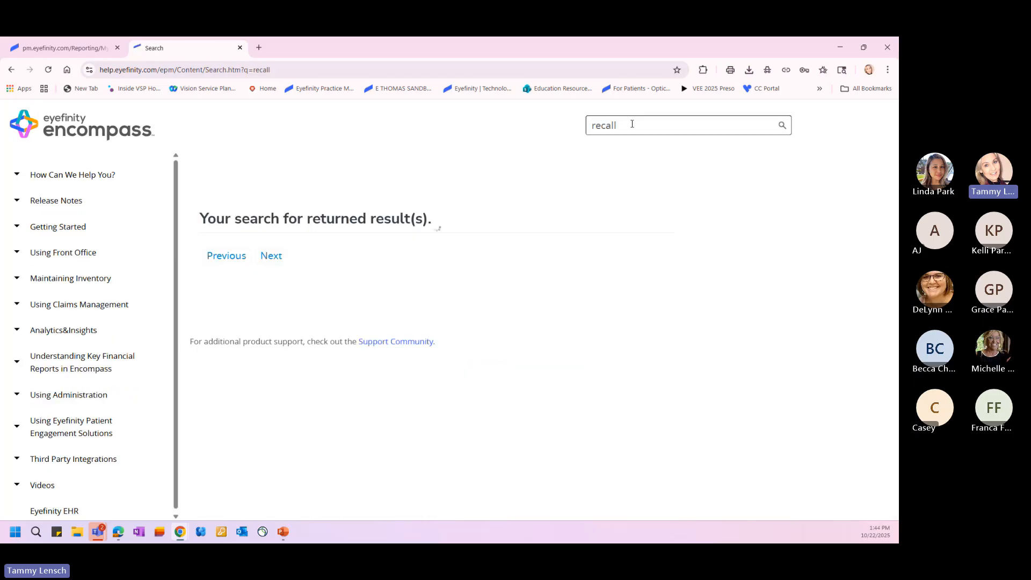
- Look through the recall help articles found by the search, and return to the Encompass home page
{"action": "scroll", "coordinate": [307, 292], "scroll_direction": "down", "scroll_amount": 3}
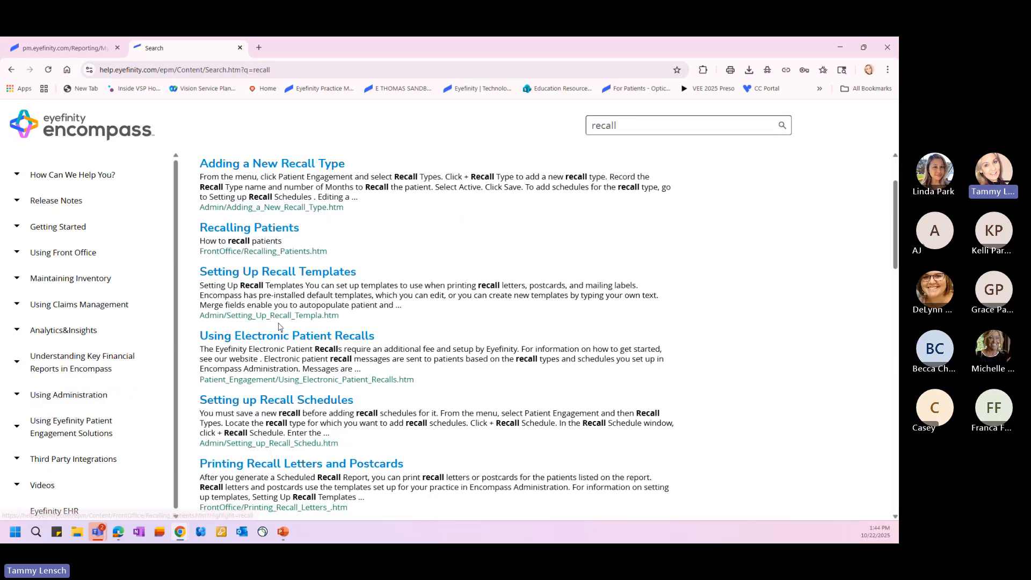
{"action": "scroll", "coordinate": [279, 335], "scroll_direction": "down", "scroll_amount": 2}
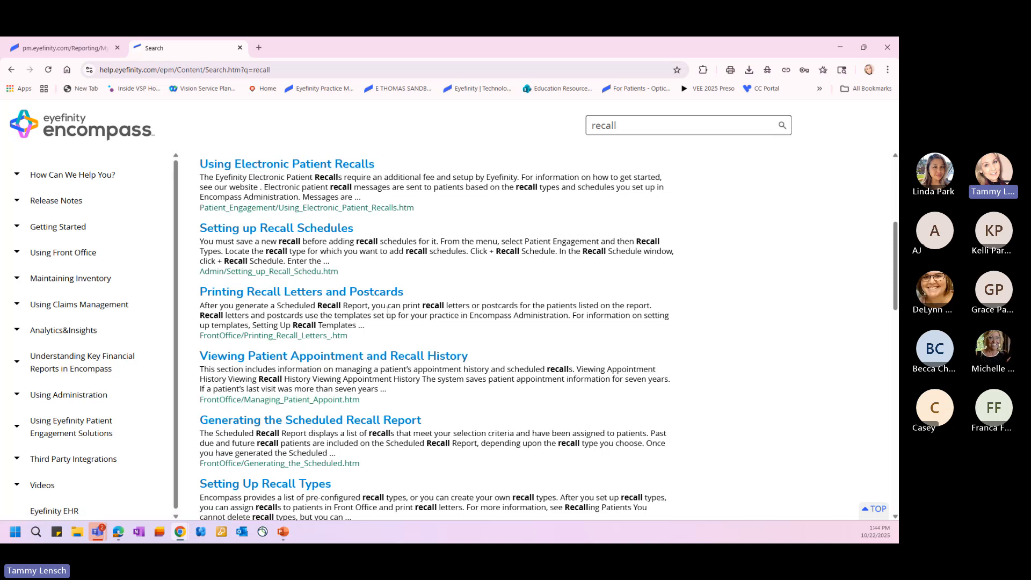
{"action": "scroll", "coordinate": [388, 310], "scroll_direction": "up", "scroll_amount": 6}
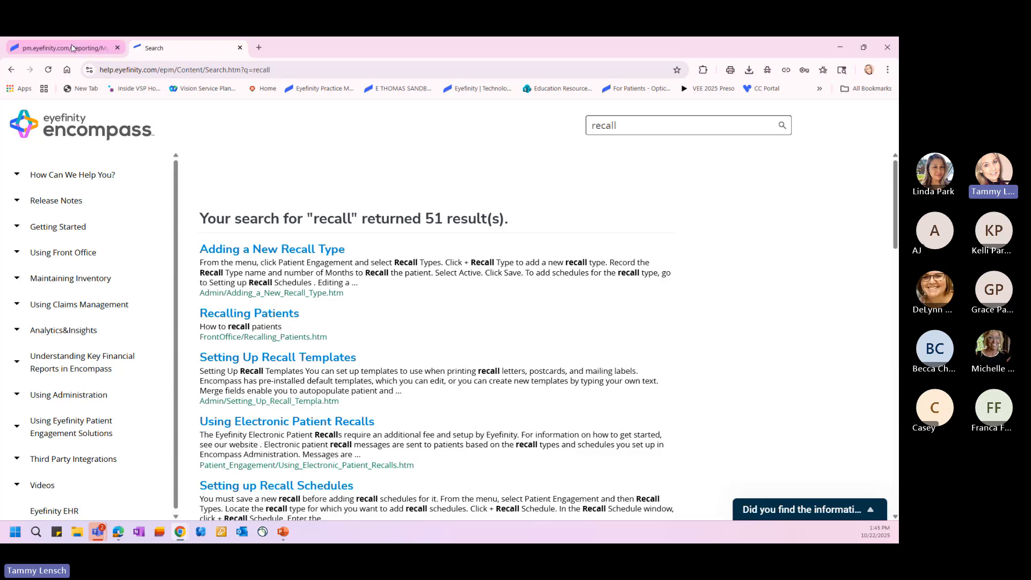
{"action": "left_click", "coordinate": [73, 48]}
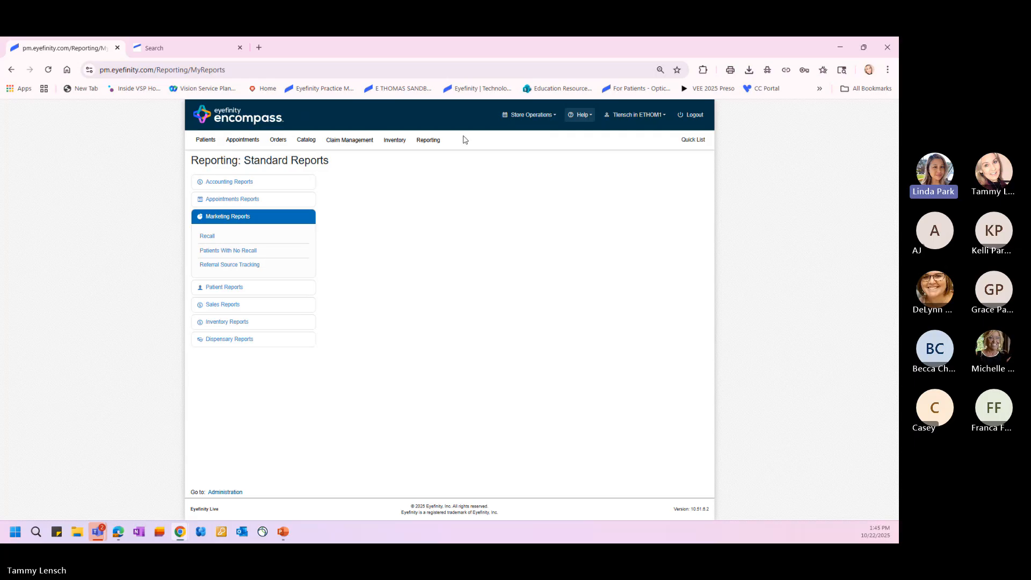
{"action": "left_click", "coordinate": [244, 118]}
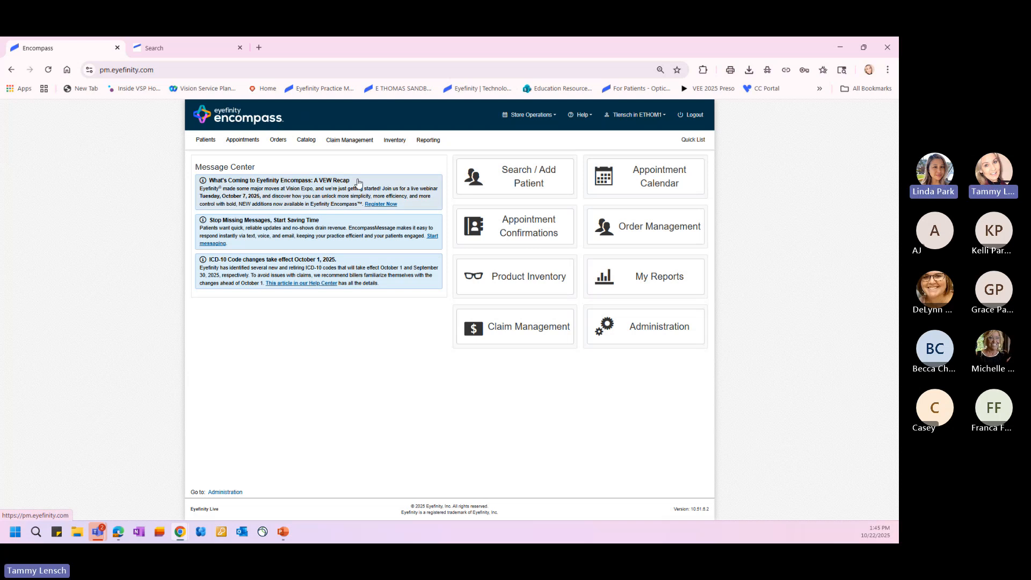
- Open the Recall report list under Marketing Reports and show the patients included in the 10.2 Webinar Recall Test report
{"action": "left_click", "coordinate": [427, 140]}
{"action": "left_click", "coordinate": [429, 161]}
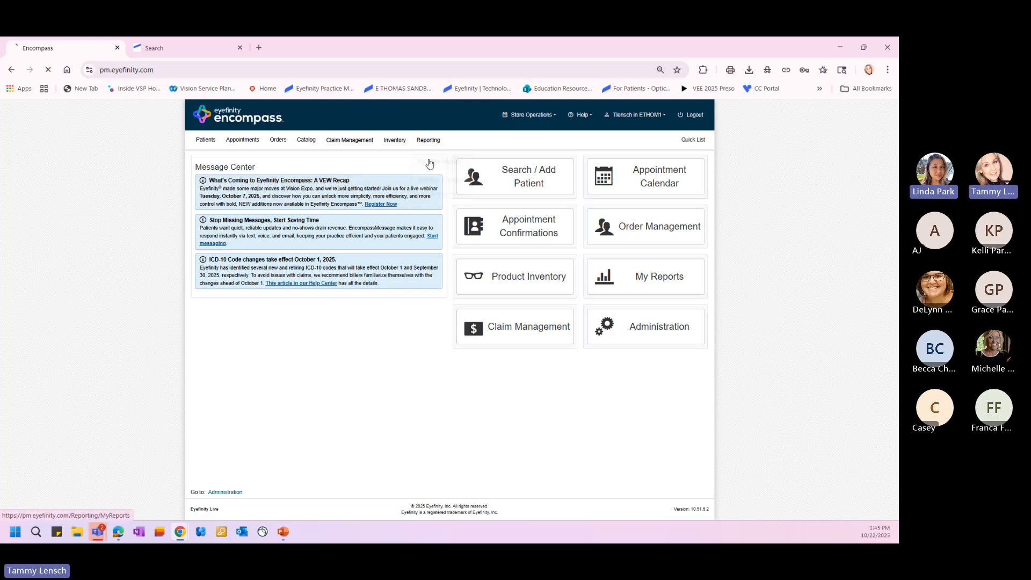
{"action": "left_click", "coordinate": [220, 217]}
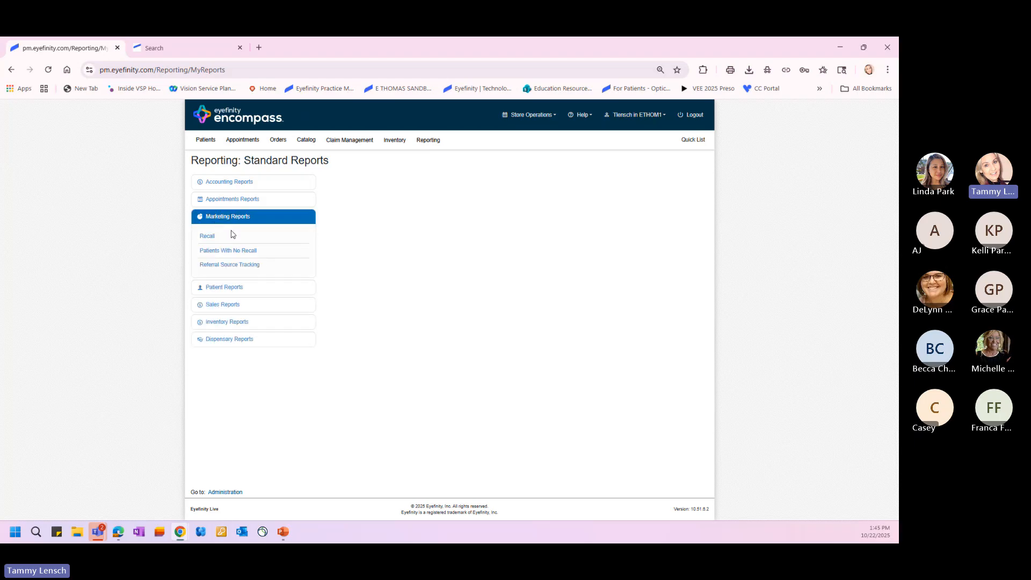
{"action": "left_click", "coordinate": [232, 235]}
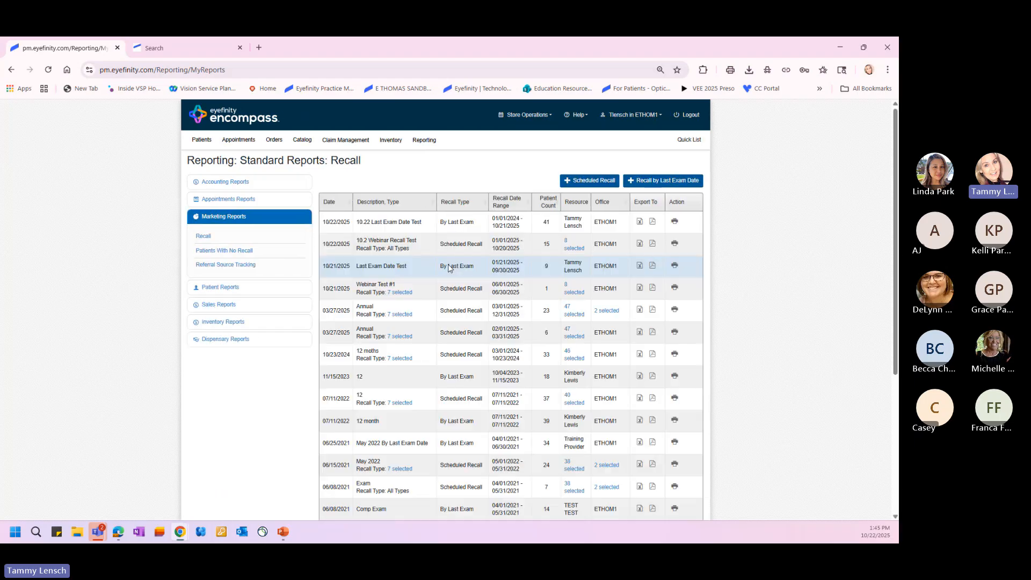
{"action": "left_click", "coordinate": [378, 243]}
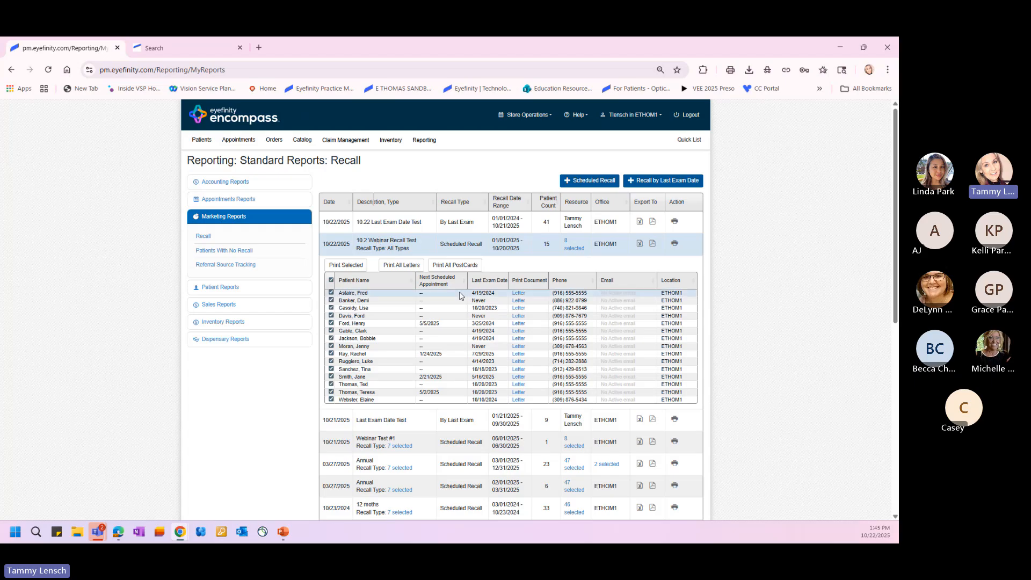
{"action": "left_click", "coordinate": [397, 243]}
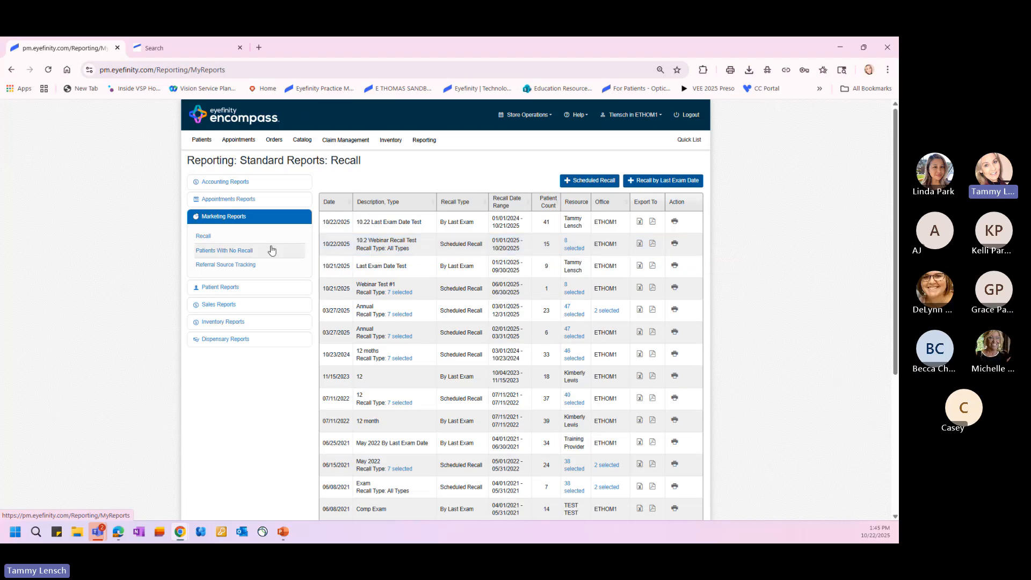
{"action": "left_click", "coordinate": [388, 249]}
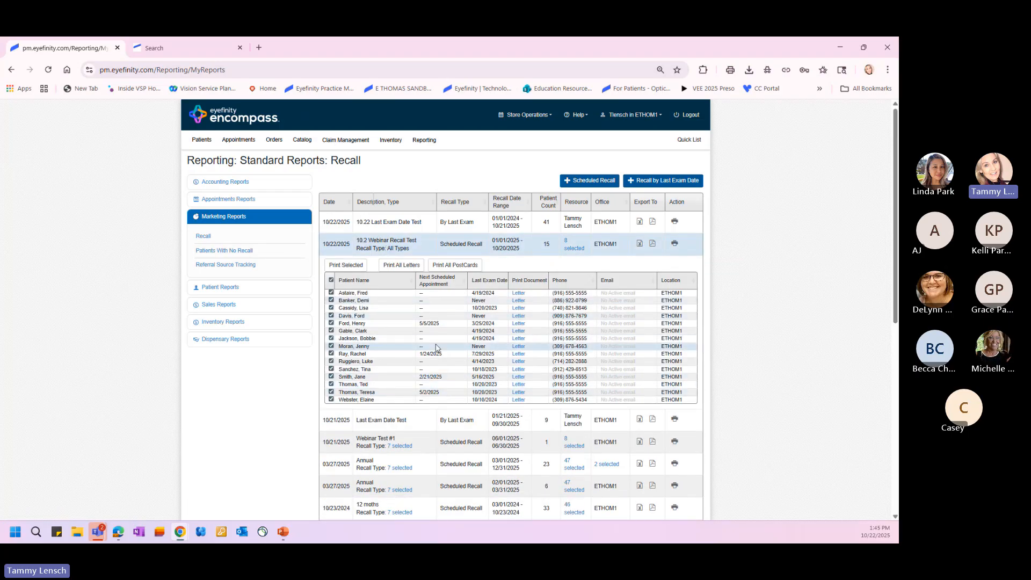
- Generate the printable PDF of the 10.2 Webinar Recall Test report, close it, and collapse the report's patient list
{"action": "left_click", "coordinate": [674, 243]}
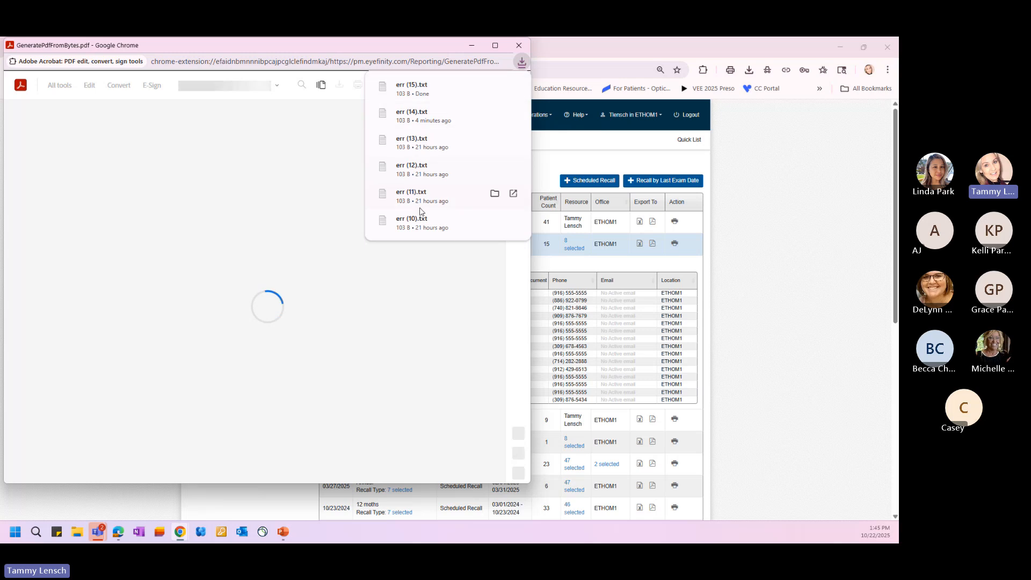
{"action": "left_click_drag", "start_coordinate": [420, 52], "coordinate": [336, 99]}
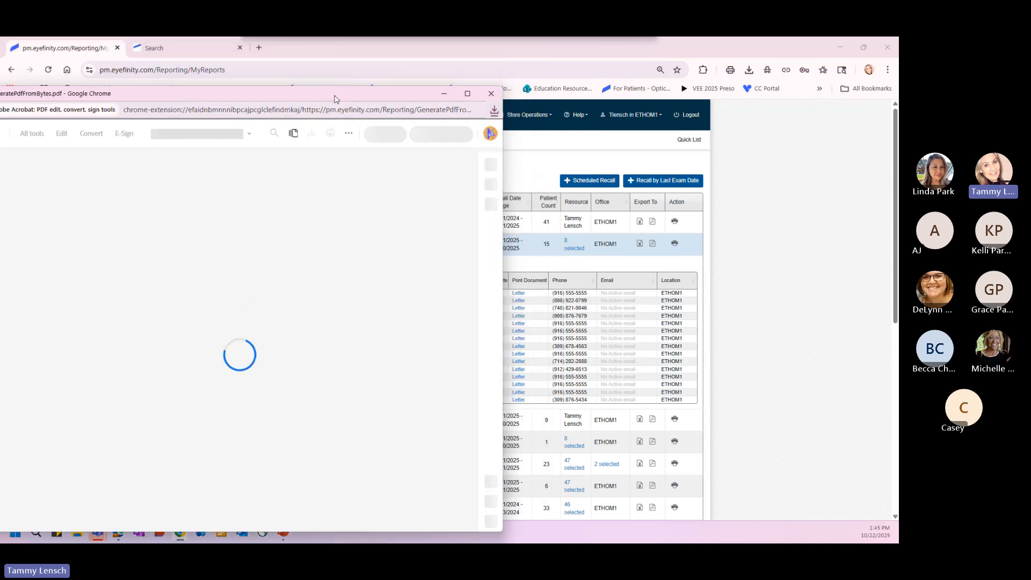
{"action": "left_click", "coordinate": [490, 95]}
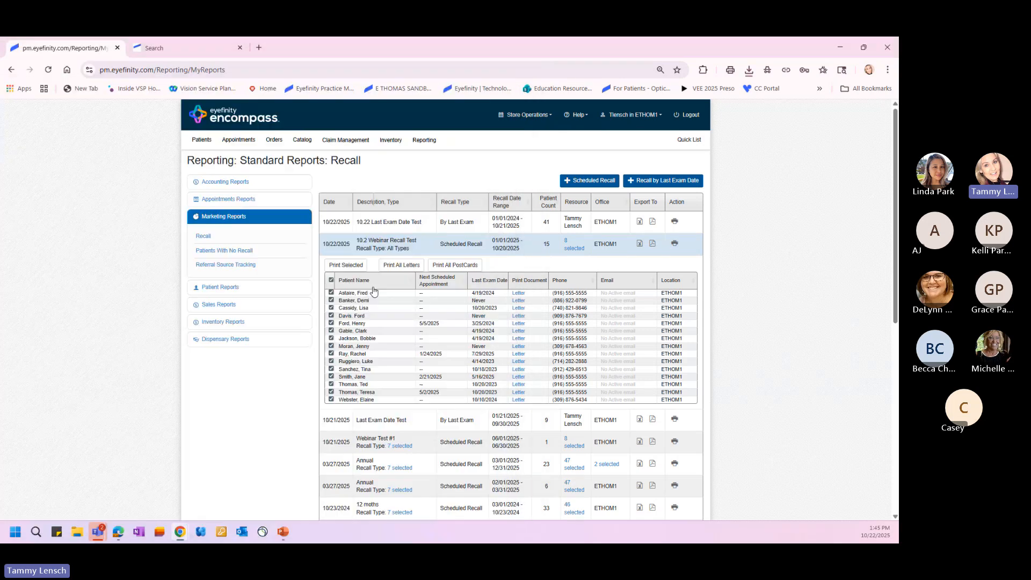
{"action": "left_click", "coordinate": [375, 244]}
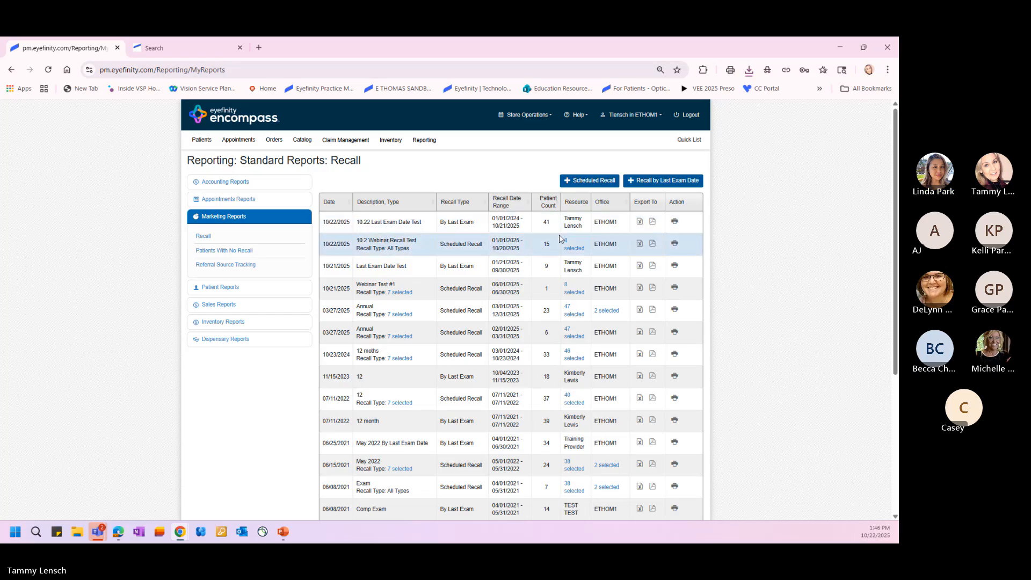
- Start a new Scheduled Recall report and exclude Unassigned from its provider filter
{"action": "left_click", "coordinate": [591, 185]}
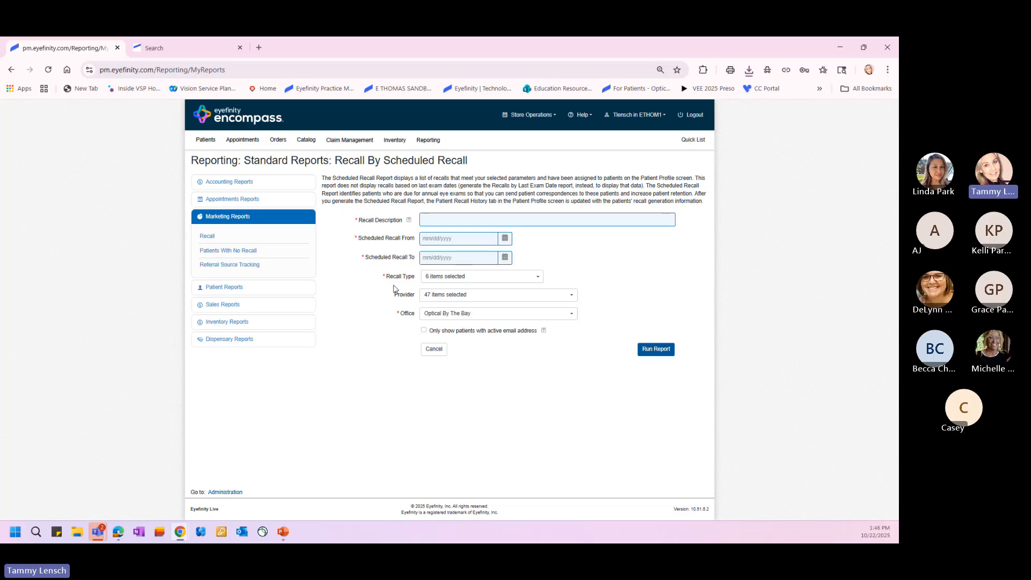
{"action": "left_click", "coordinate": [429, 295]}
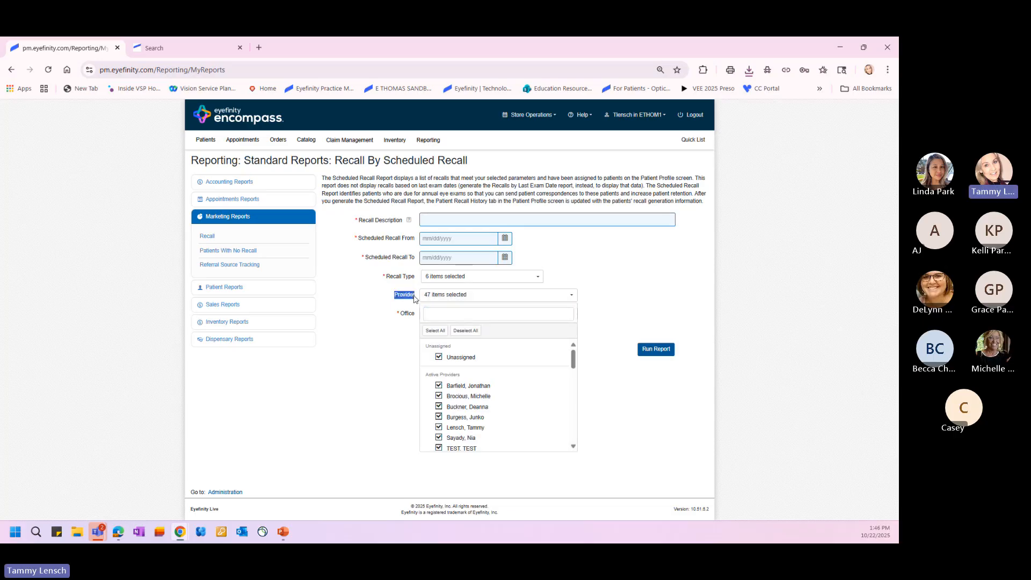
{"action": "left_click", "coordinate": [396, 295]}
{"action": "left_click", "coordinate": [483, 302]}
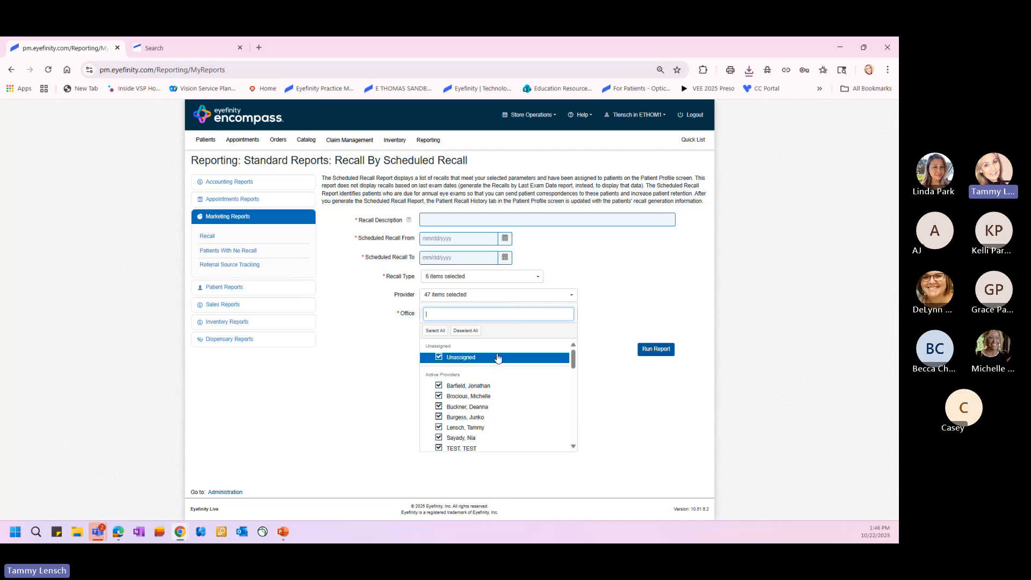
{"action": "left_click", "coordinate": [440, 358]}
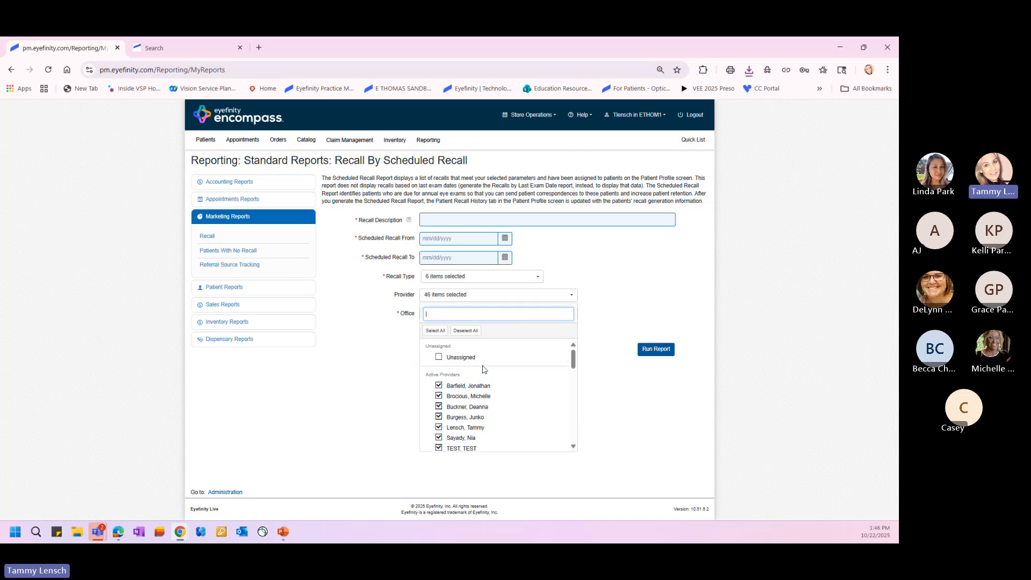
- Deselect all providers in the Scheduled Recall report, select only the first active provider, and cancel the report
{"action": "left_click", "coordinate": [463, 332]}
{"action": "scroll", "coordinate": [510, 386], "scroll_direction": "down", "scroll_amount": 3}
{"action": "scroll", "coordinate": [505, 386], "scroll_direction": "up", "scroll_amount": 3}
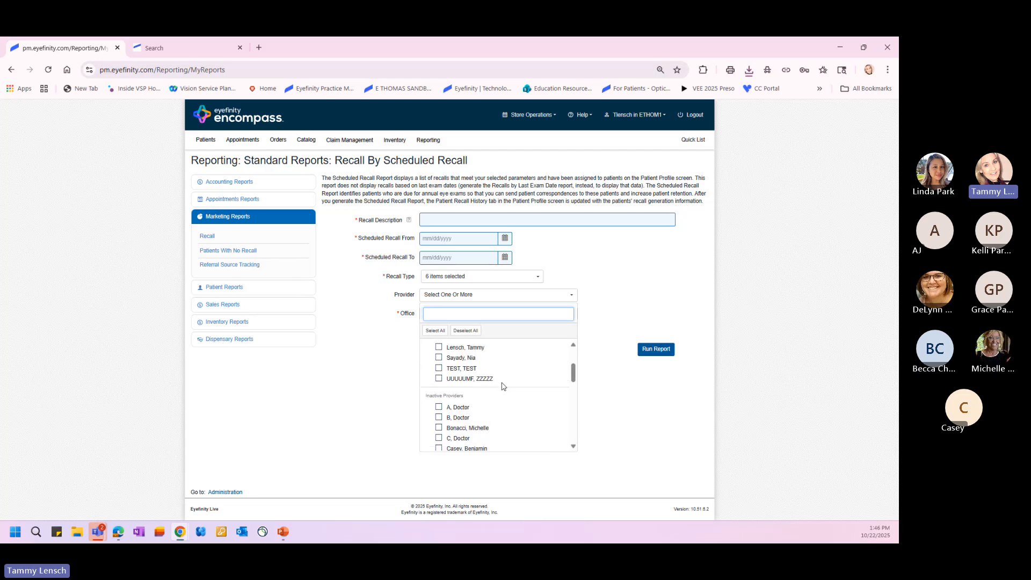
{"action": "scroll", "coordinate": [491, 392], "scroll_direction": "down", "scroll_amount": 5}
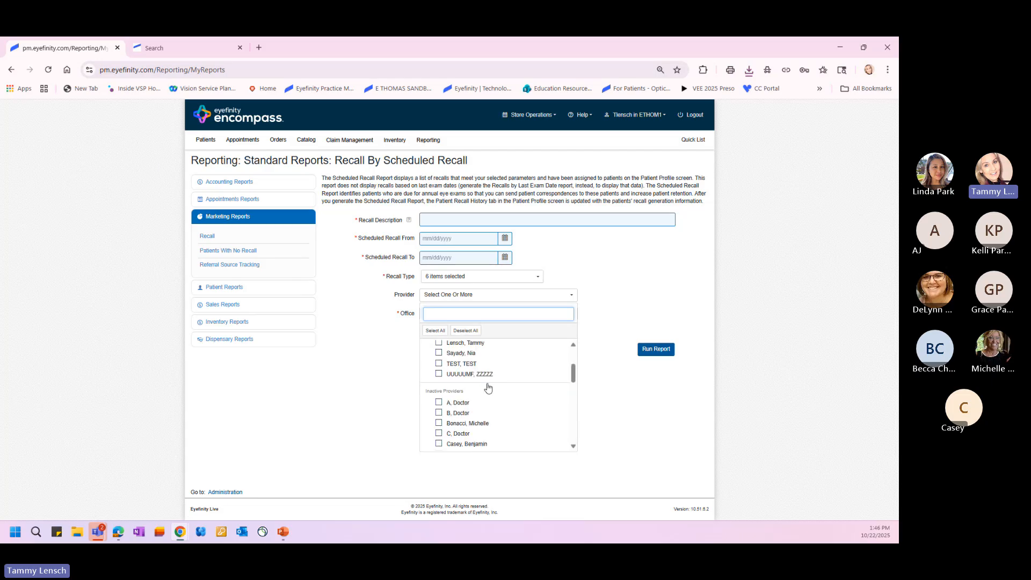
{"action": "scroll", "coordinate": [487, 392], "scroll_direction": "up", "scroll_amount": 5}
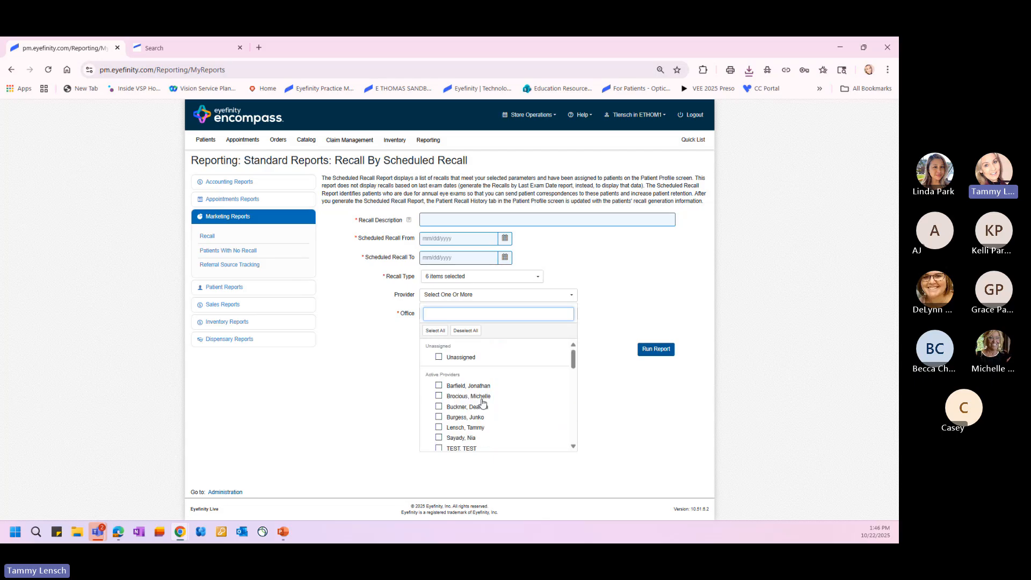
{"action": "scroll", "coordinate": [491, 392], "scroll_direction": "down", "scroll_amount": 3}
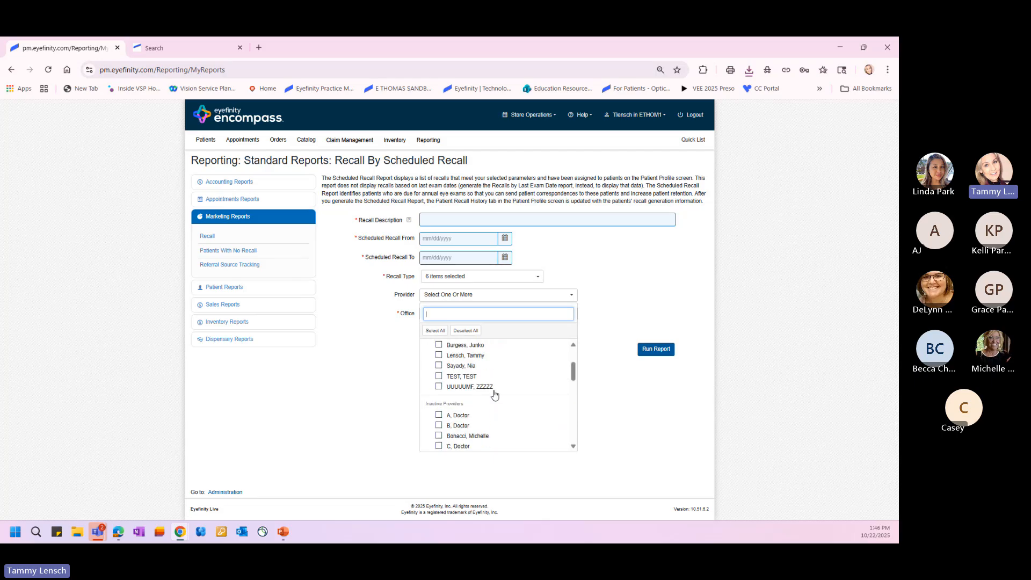
{"action": "scroll", "coordinate": [492, 394], "scroll_direction": "up", "scroll_amount": 3}
{"action": "left_click", "coordinate": [445, 386]}
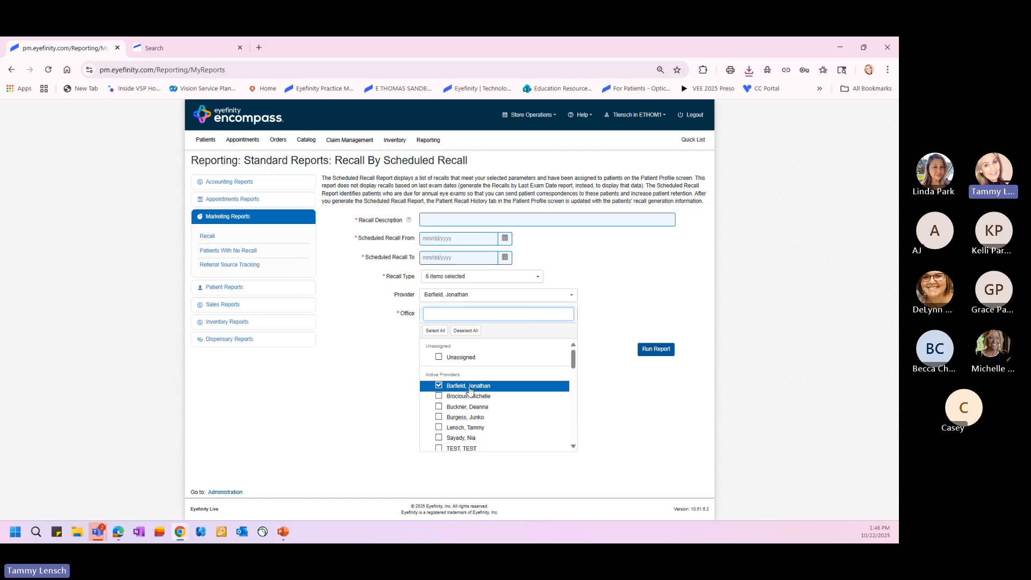
{"action": "left_click", "coordinate": [438, 387]}
{"action": "left_click", "coordinate": [438, 386]}
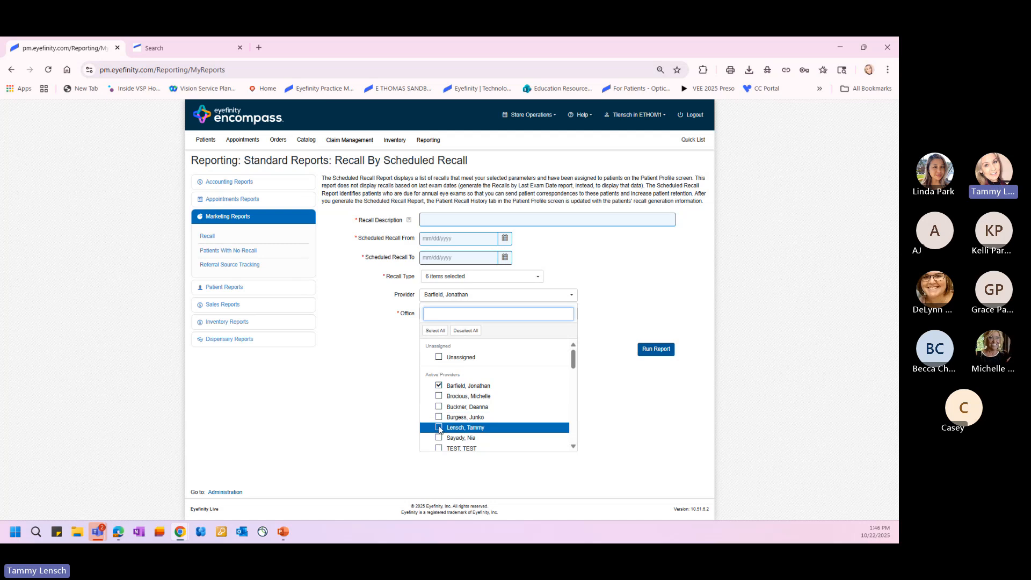
{"action": "left_click", "coordinate": [617, 388]}
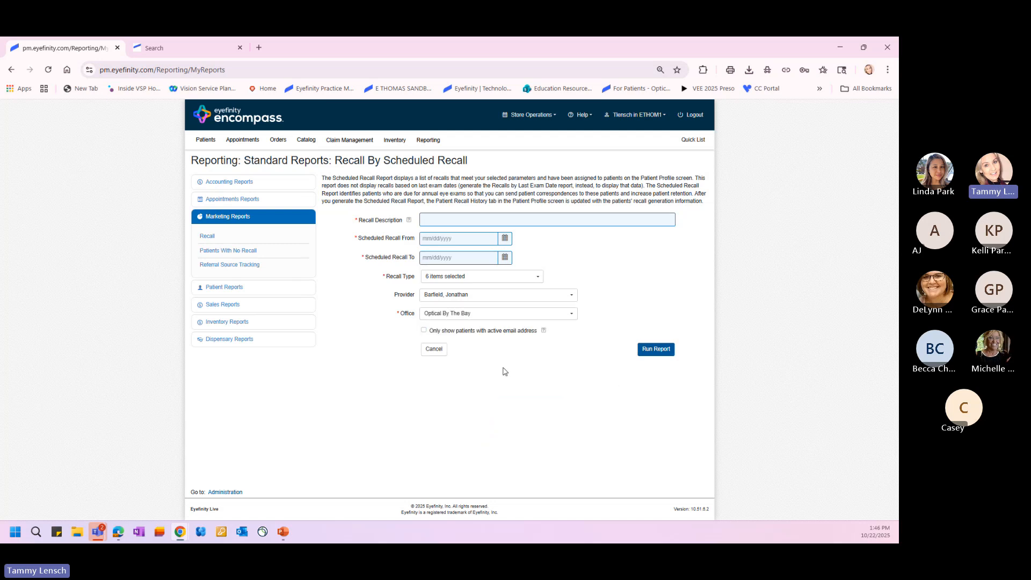
{"action": "left_click", "coordinate": [434, 350]}
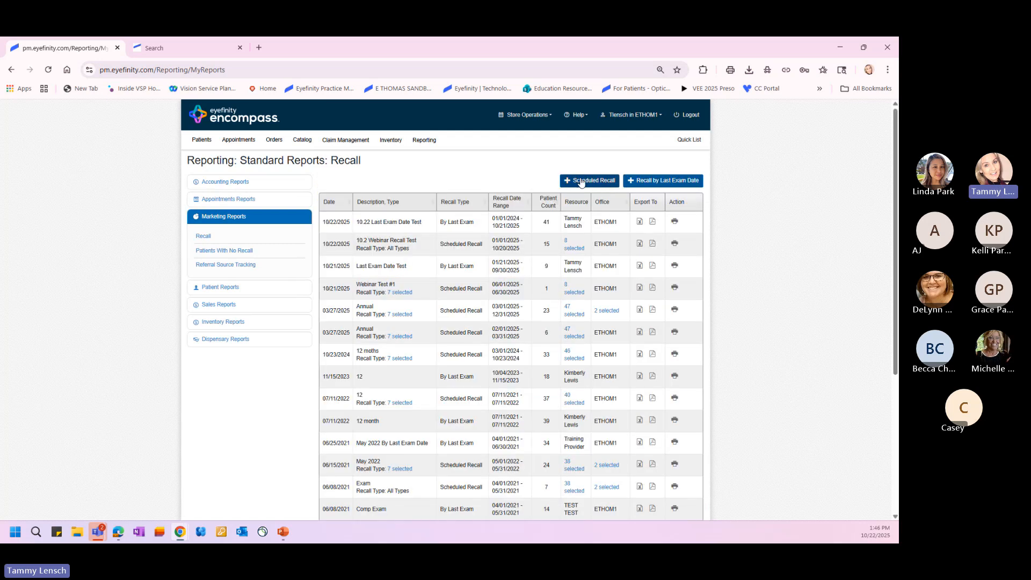
- Start a Recall by Last Exam Date report, view its exam type filter options, and cancel the report
{"action": "left_click", "coordinate": [661, 182]}
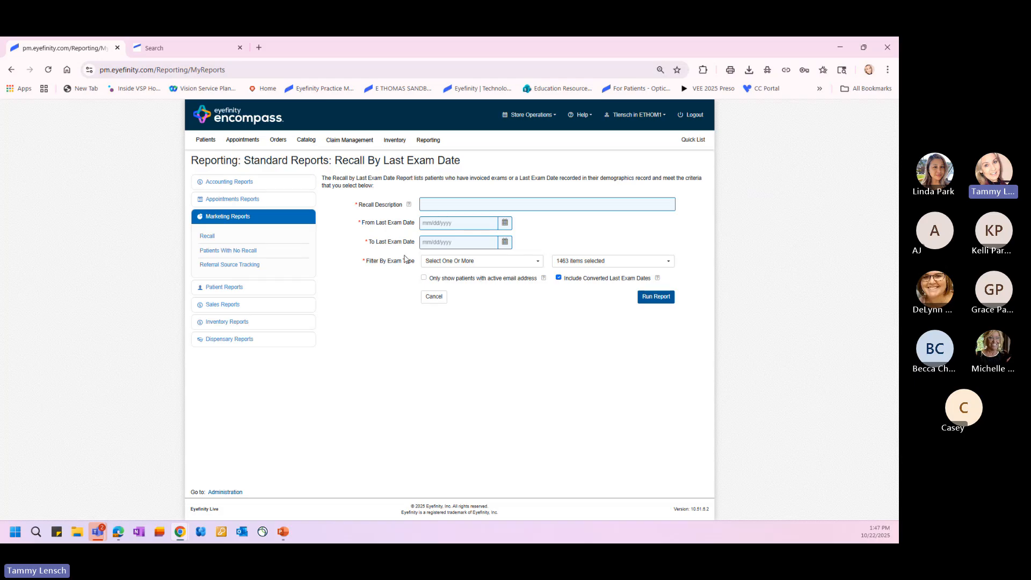
{"action": "left_click", "coordinate": [438, 263]}
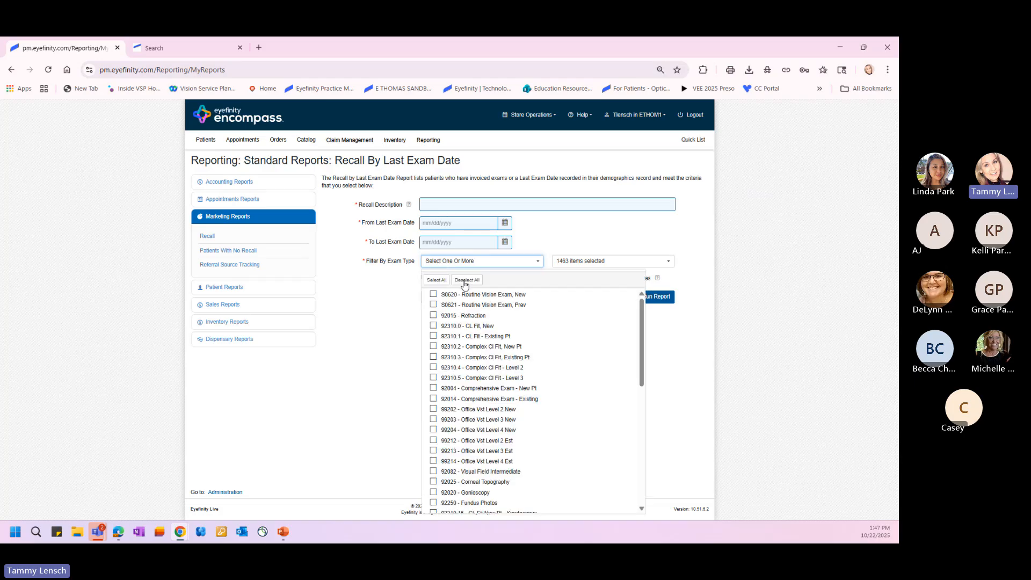
{"action": "left_click", "coordinate": [388, 342]}
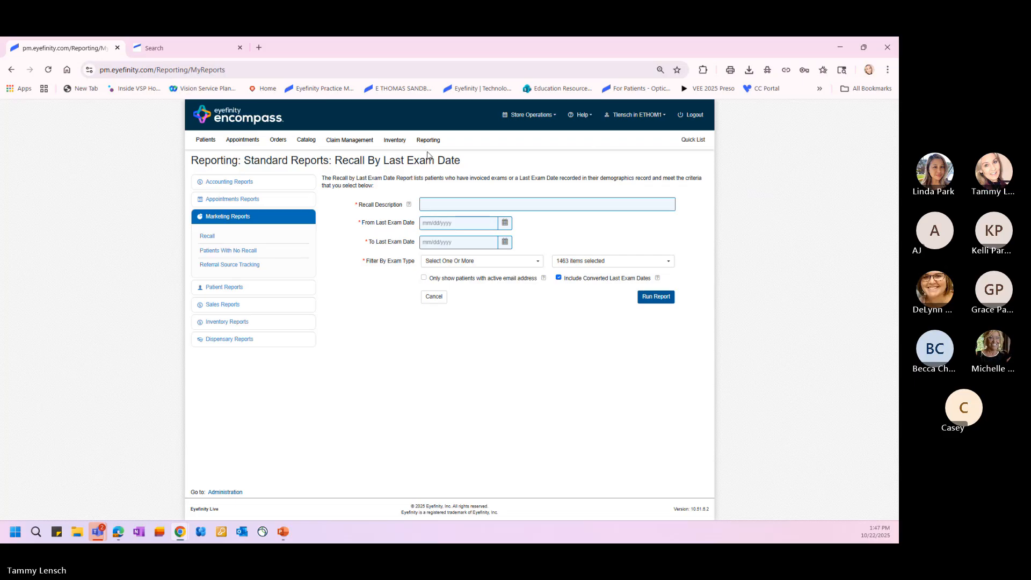
{"action": "left_click", "coordinate": [434, 297]}
- View the provider filter options of a new Scheduled Recall report, and return to the Encompass home page
{"action": "left_click", "coordinate": [597, 179]}
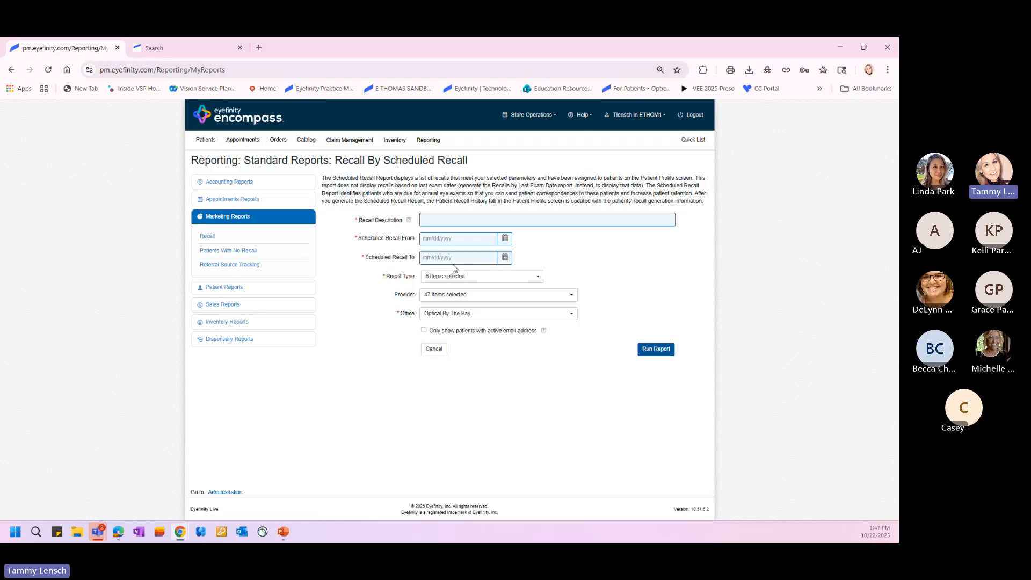
{"action": "left_click", "coordinate": [436, 295]}
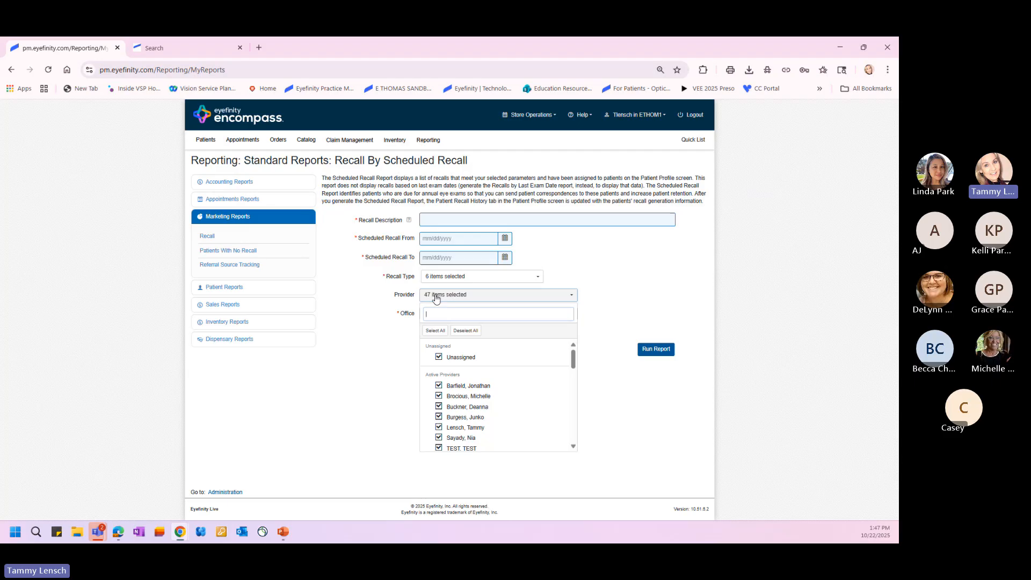
{"action": "left_click", "coordinate": [347, 383]}
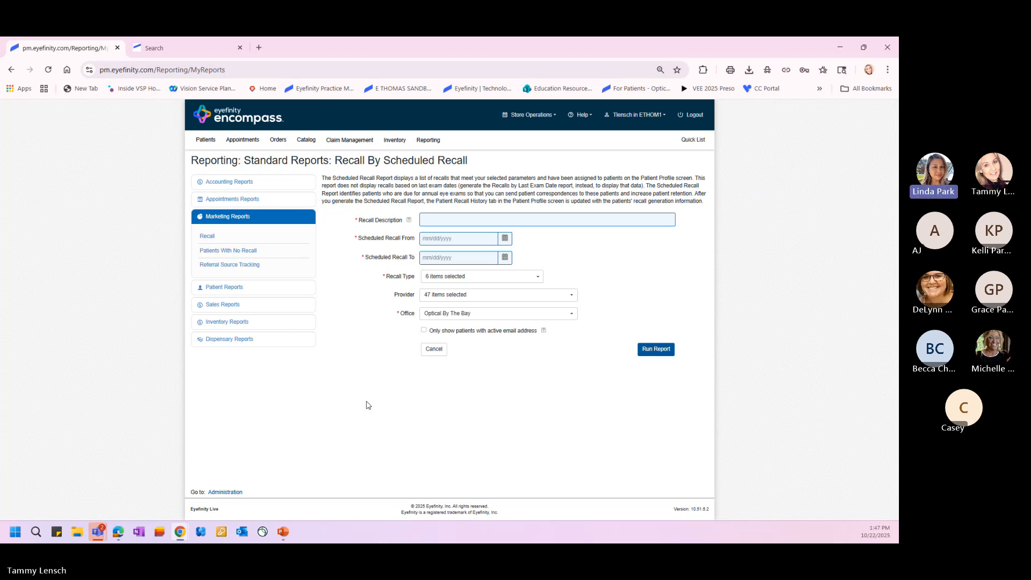
{"action": "left_click", "coordinate": [230, 119]}
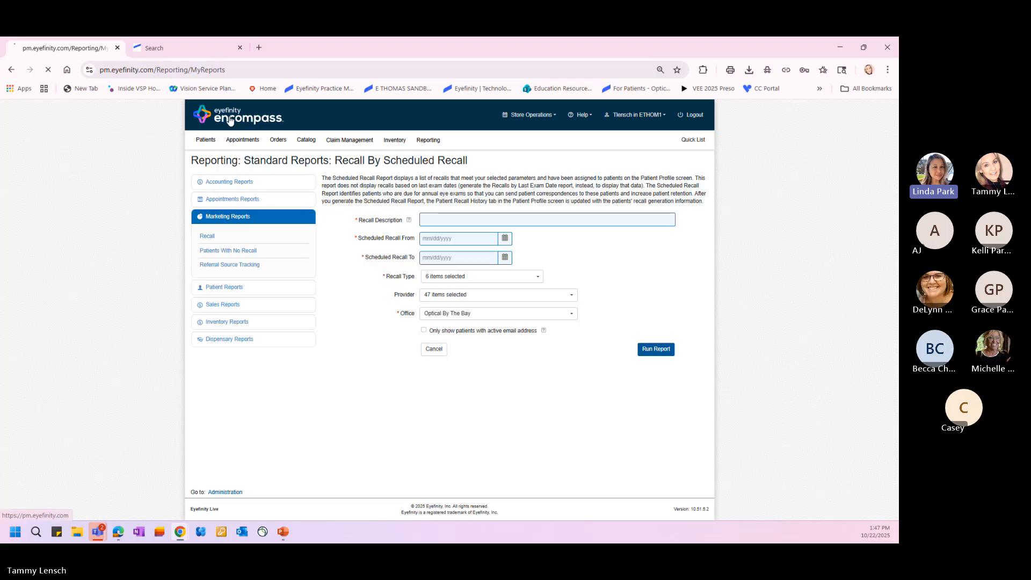